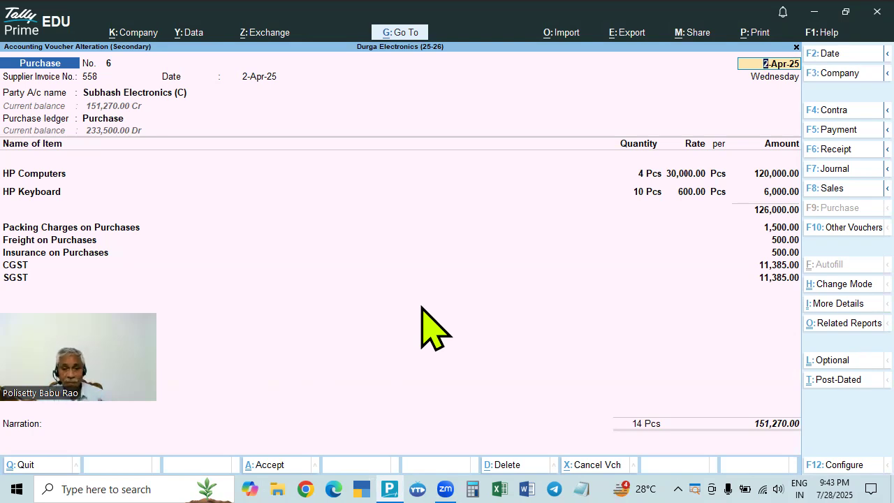
left_click(191, 367)
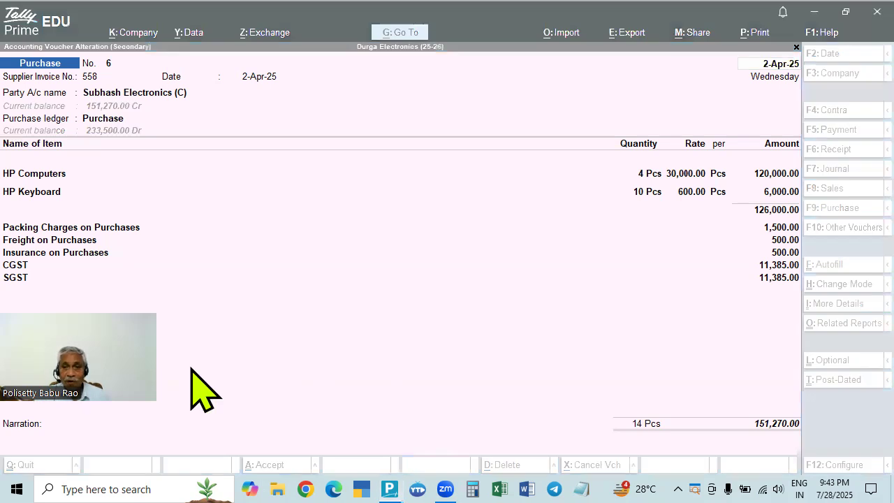
left_click_drag(655, 179, 726, 80)
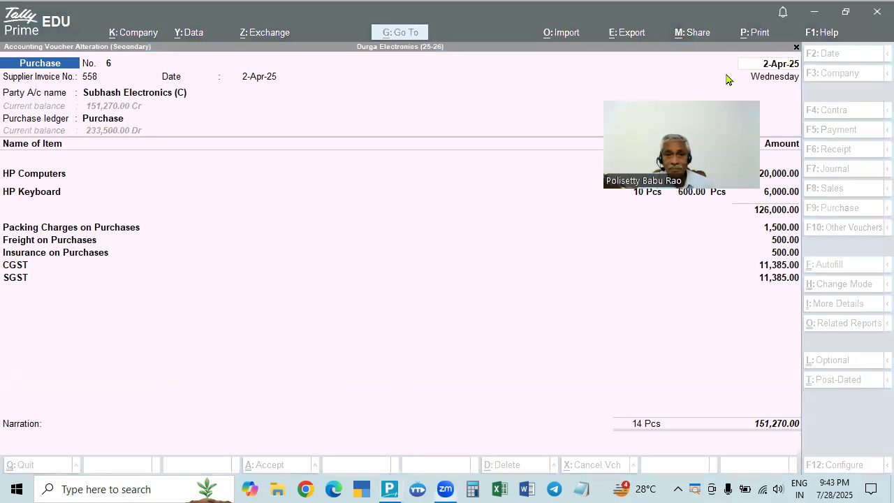
left_click_drag(687, 165, 821, 98)
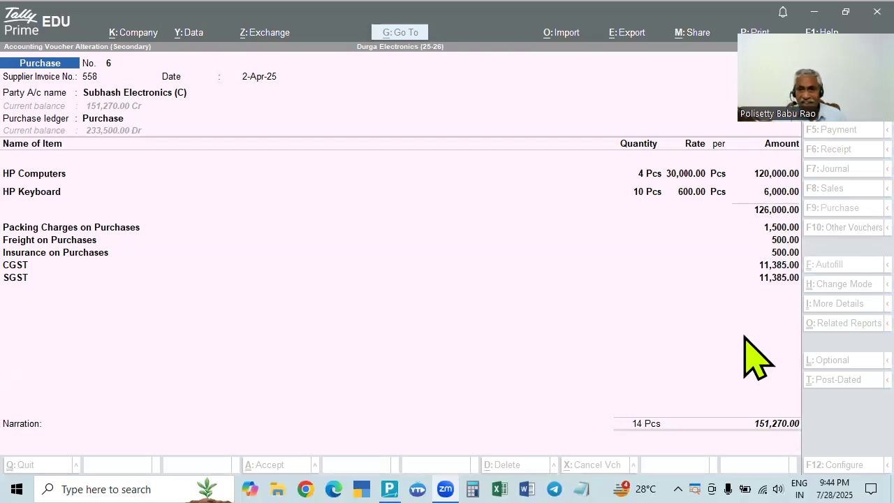
Close the purchase voucher alteration and the Day Book, and open a new accounting voucher entry
left_click(722, 381)
key("Escape")
key("Escape")
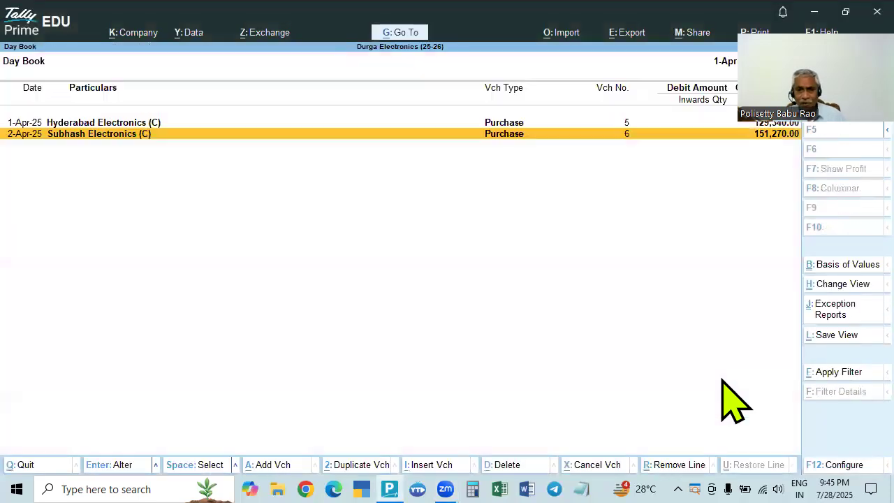
key("Escape")
key("Up")
key("Return")
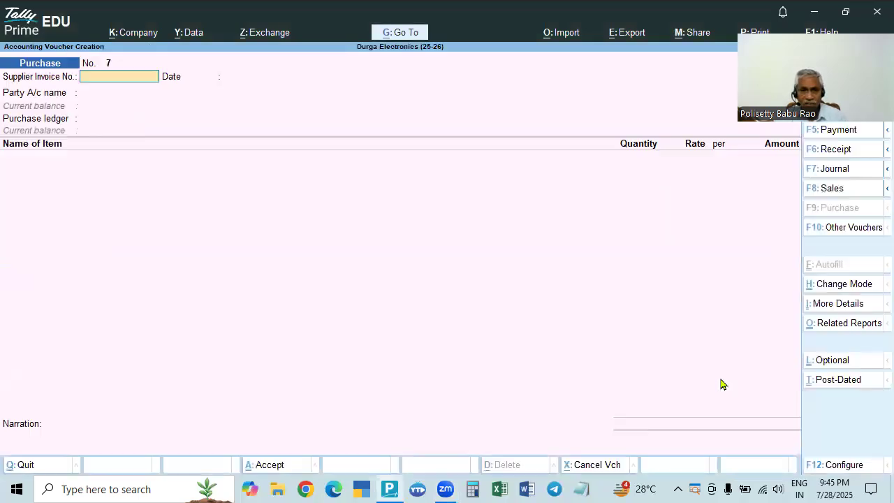
Set the voucher date to 1-May-2025 and switch the entry to a Sales voucher
key("F2")
type("1.5")
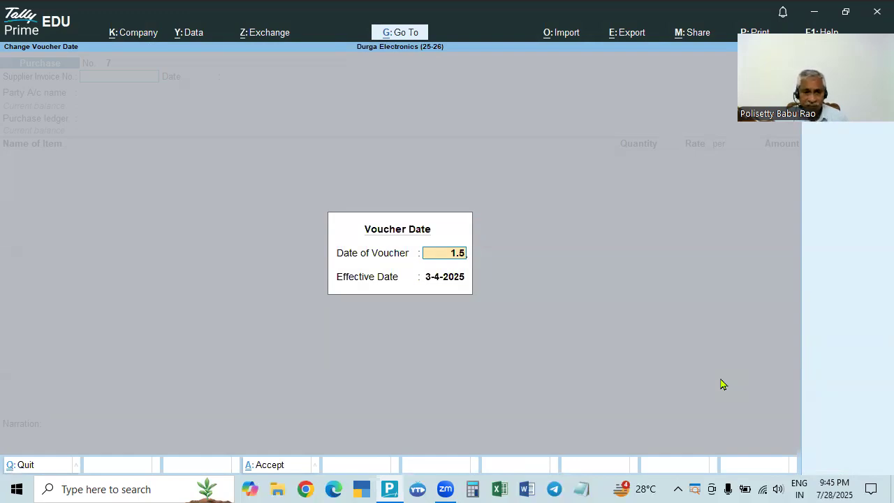
key("Return")
key("Return")
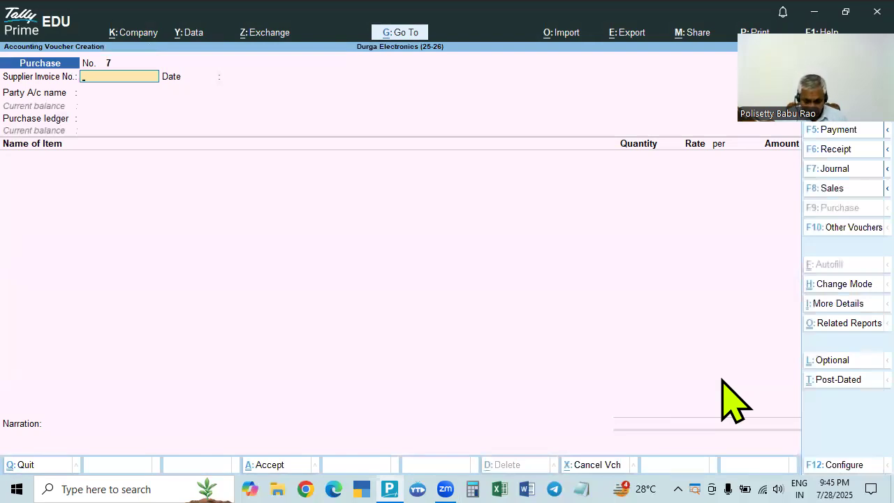
key("F8")
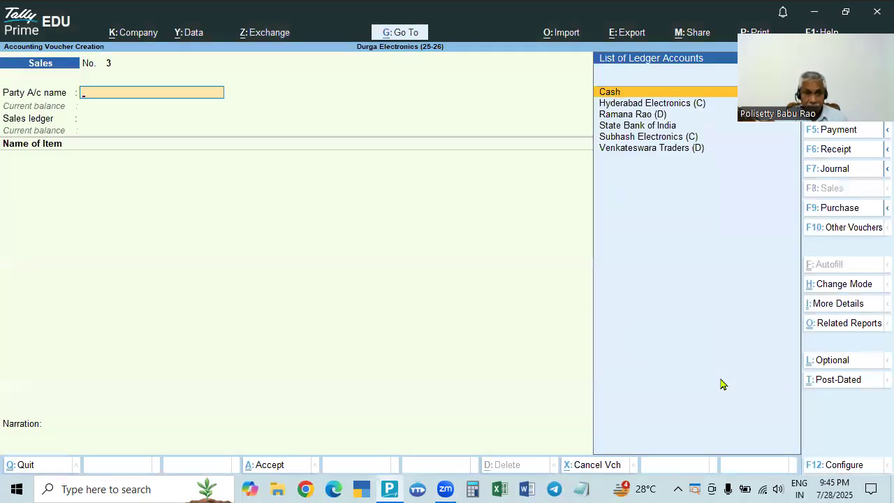
Review the company's existing ledgers in the master alteration list, including the freight, insurance, packing, tax and party ledgers
key("Escape")
key("Escape")
key("Escape")
key("a")
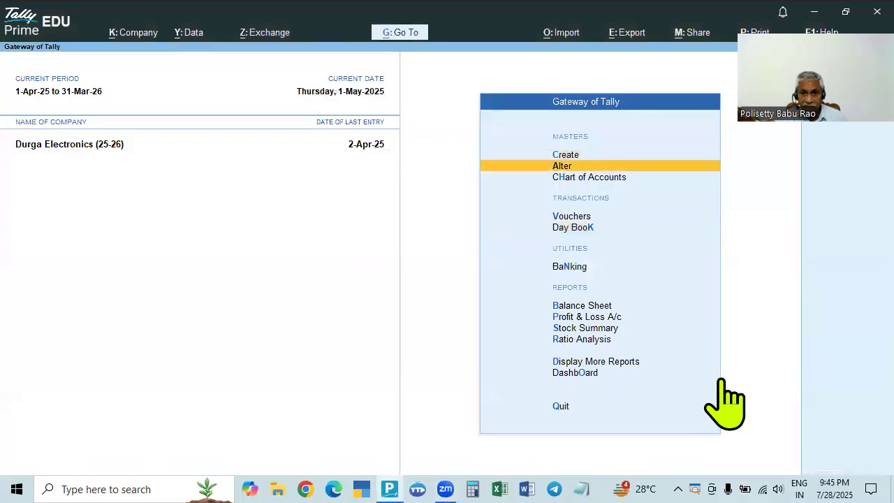
key("Down")
key("Return")
key("Down")
key("Down")
key("Down")
key("Down")
key("Down")
key("Down")
key("Down")
key("Up")
key("Up")
key("Up")
key("Up")
key("Up")
key("Down")
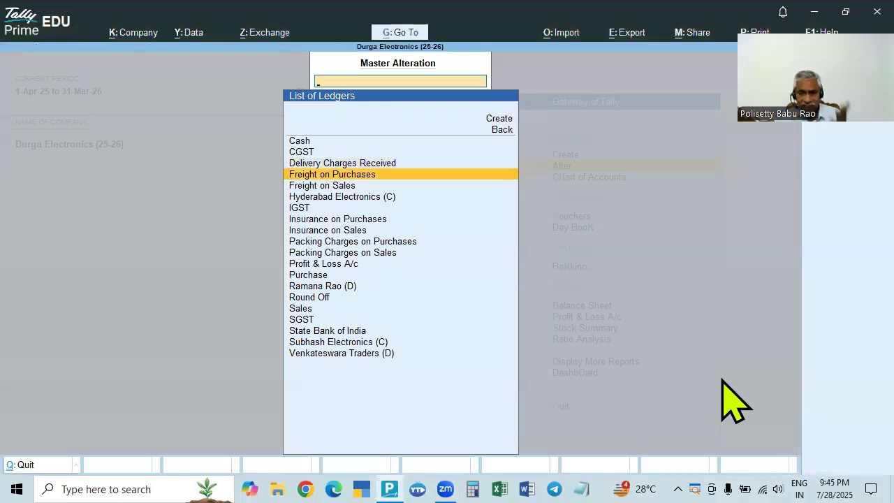
key("Down")
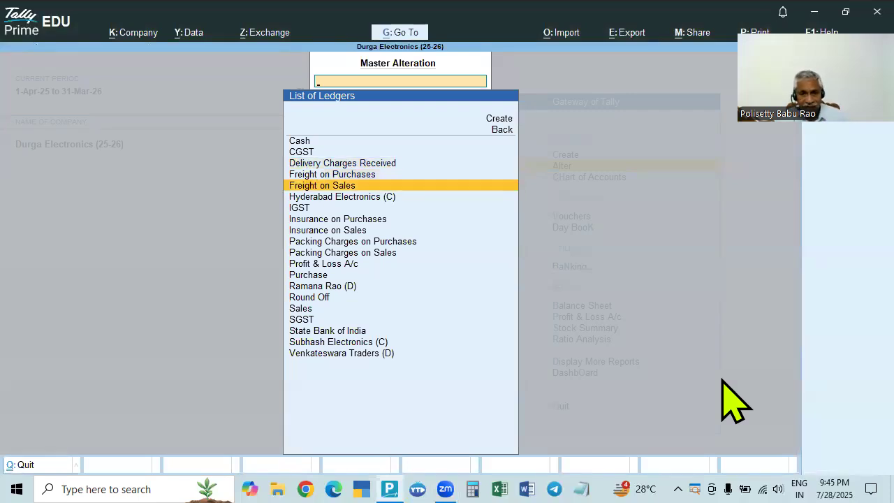
key("Down")
key("Down")
key("Down")
key("Down")
key("Down")
key("Down")
key("Down")
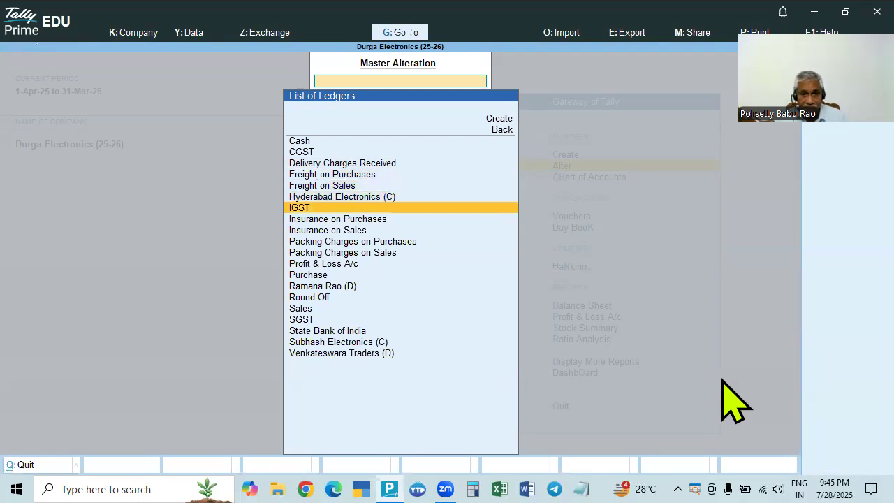
key("Down")
key("Down")
key("Down")
key("Down")
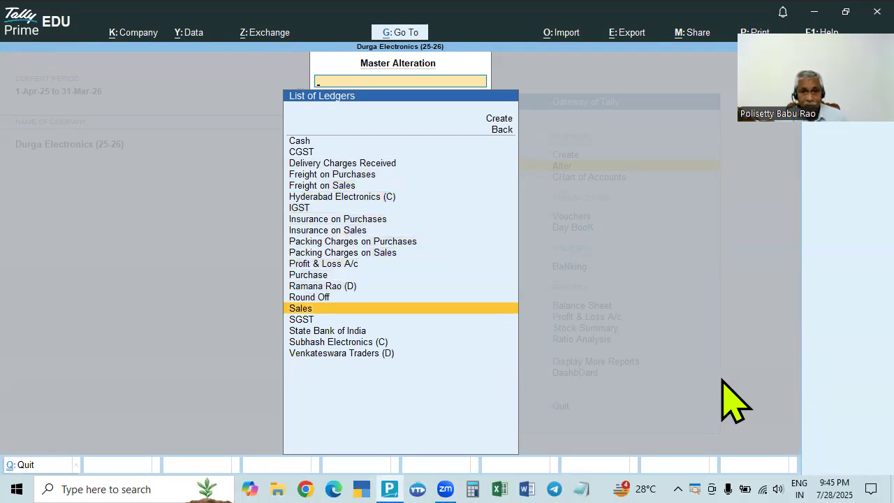
key("Down")
key("Down")
key("Down")
key("Down")
key("Up")
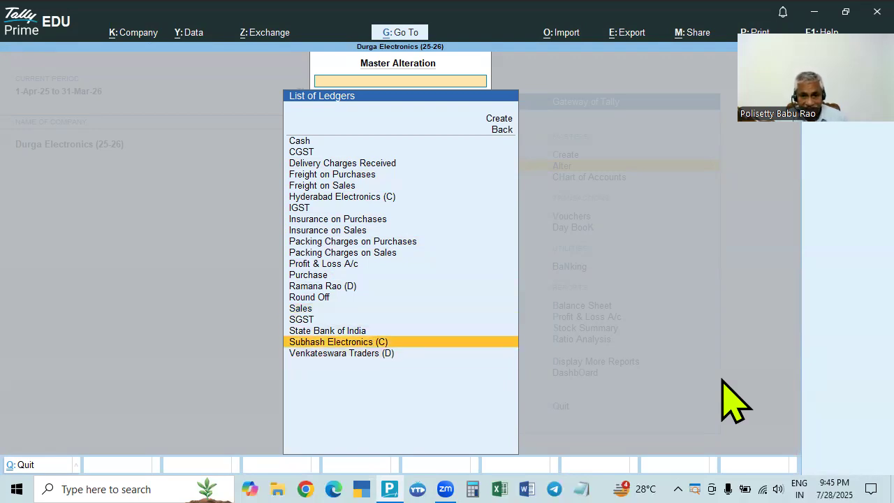
key("Up")
key("Up")
key("Up")
key("Up")
key("Up")
key("Escape")
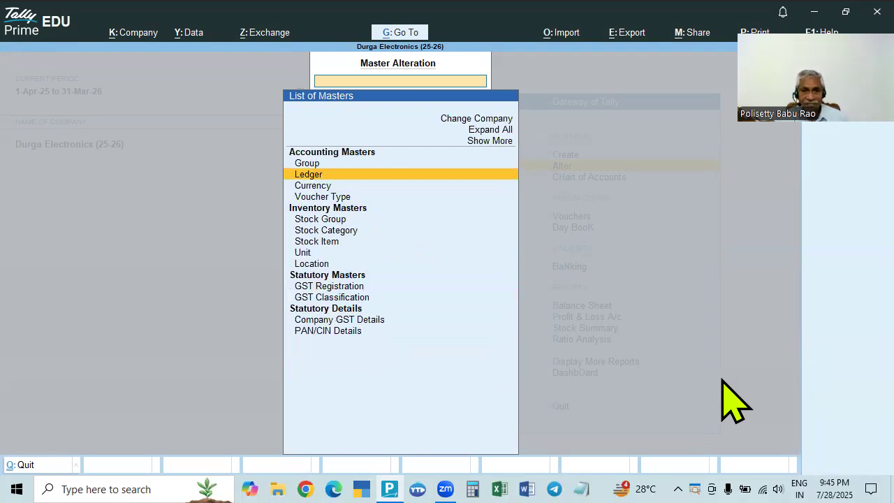
key("Escape")
Reopen the Sales voucher entry and set its voucher mode to Item Invoice
key("Down")
key("Down")
key("Return")
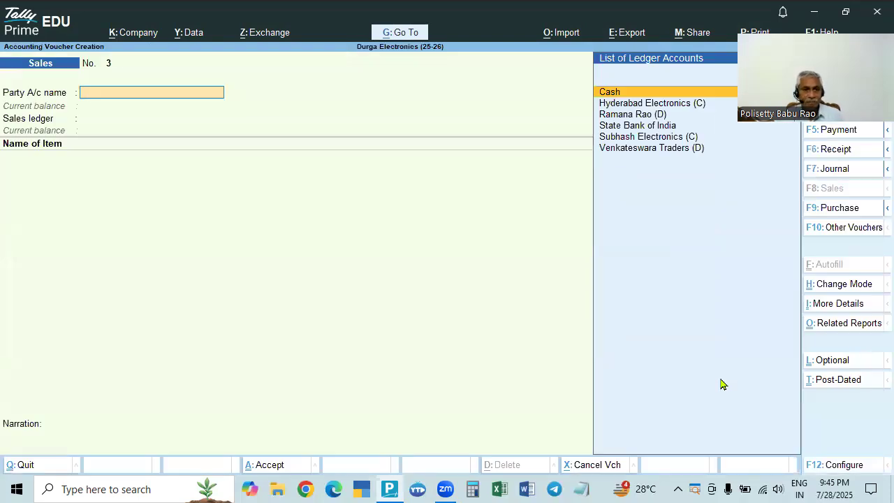
left_click(827, 284)
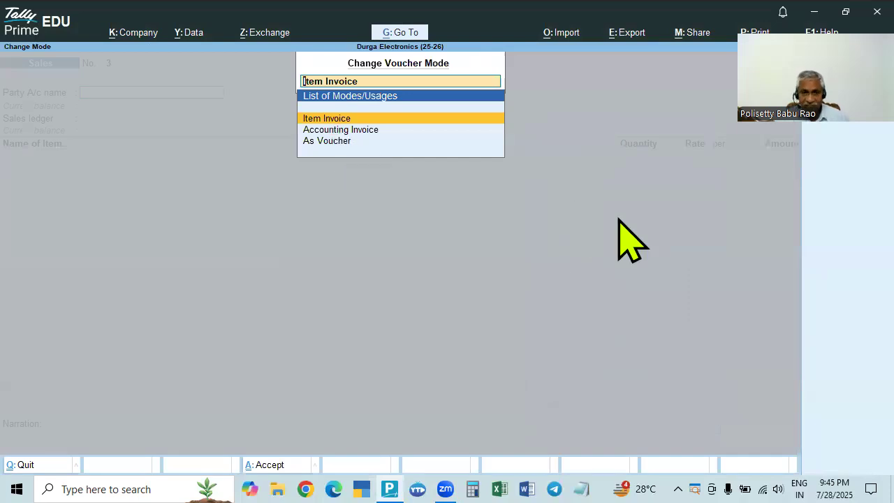
key("Return")
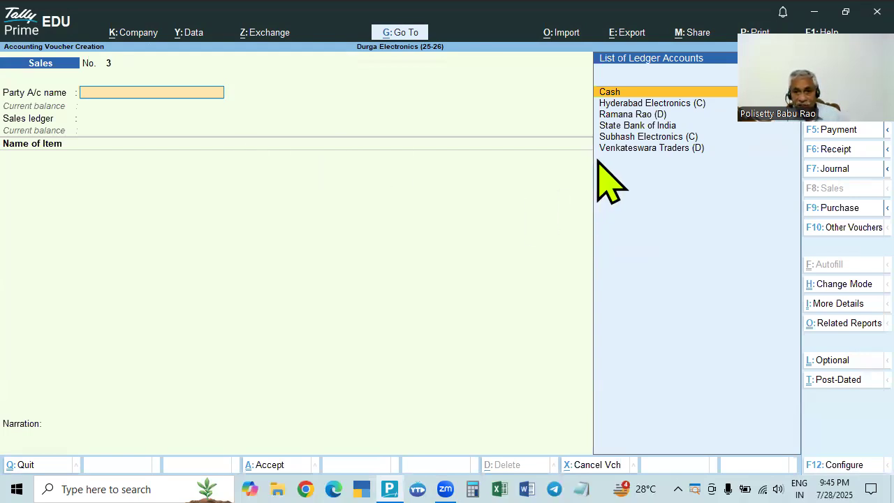
left_click(693, 149)
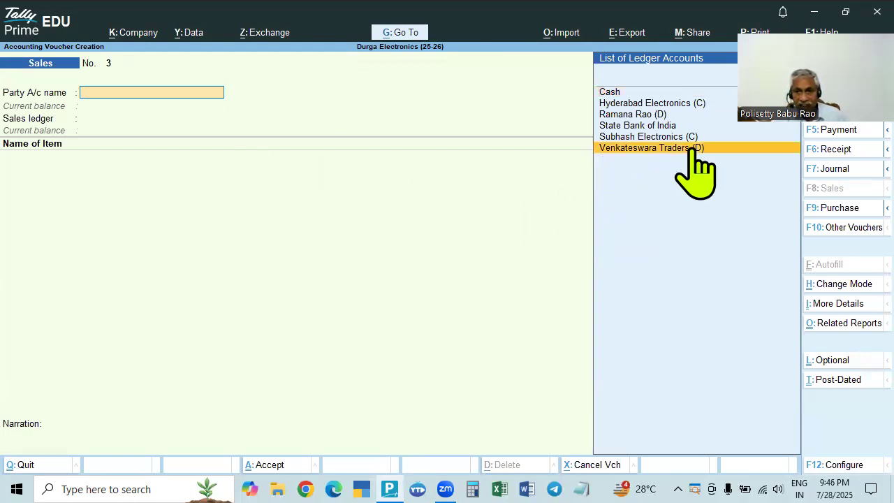
left_click(694, 148)
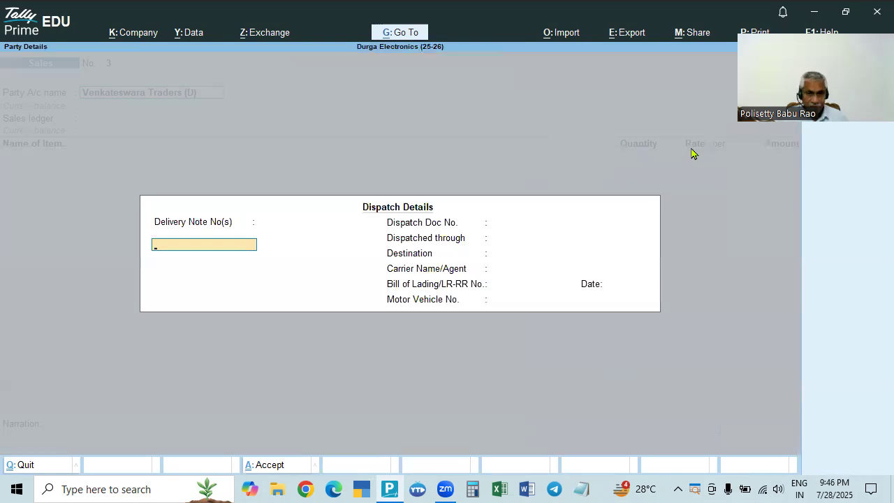
key("ctrl+a")
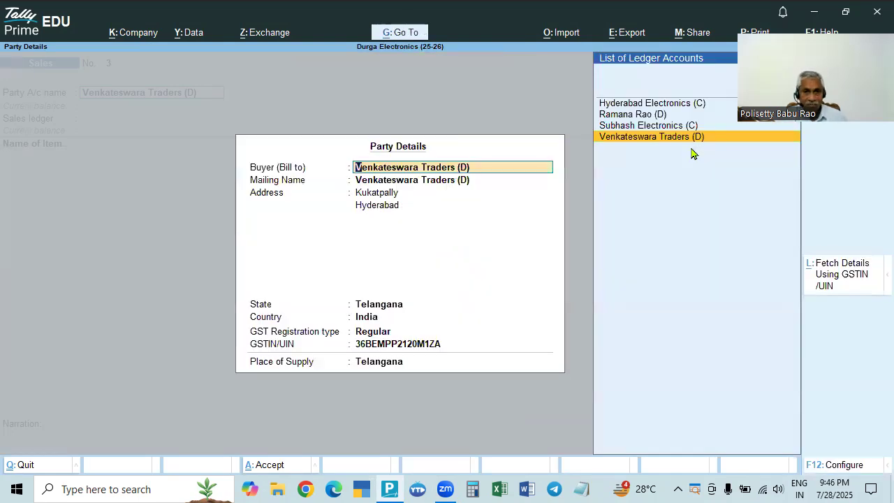
key("ctrl+a")
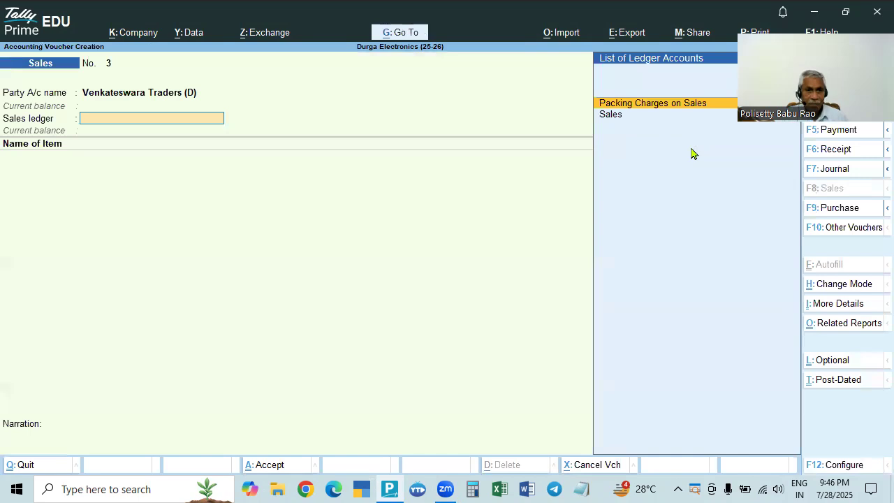
key("Down")
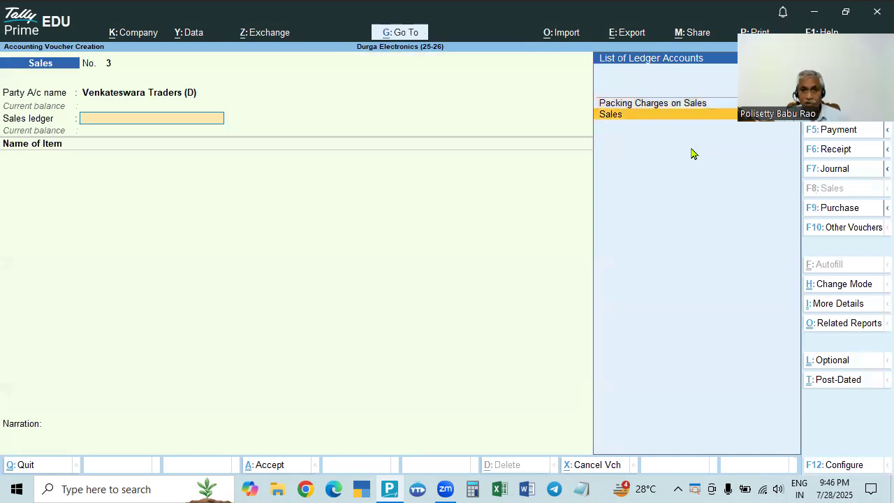
key("Return")
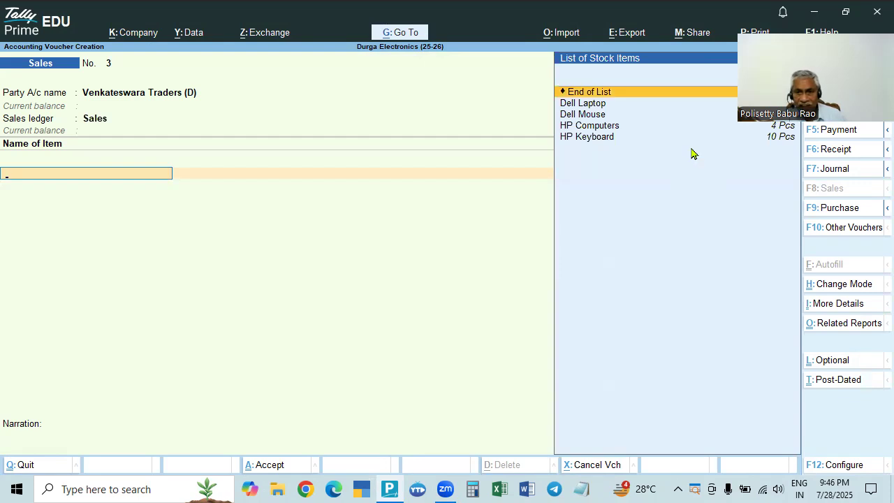
key("Down")
key("Down")
key("Down")
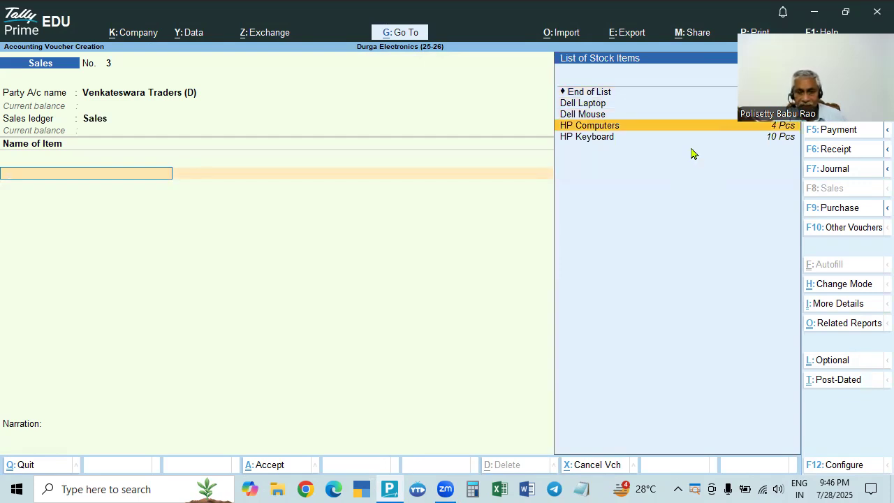
left_click_drag(725, 134, 672, 264)
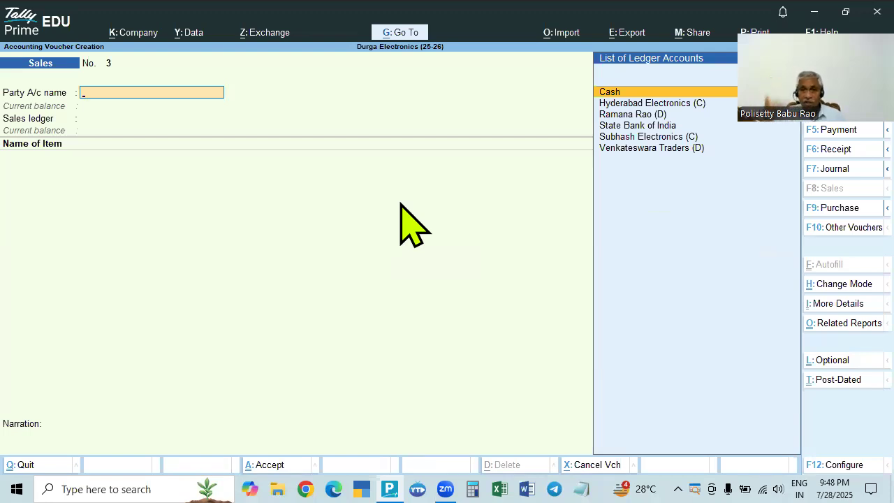
Set Venkateswara Traders (D) as the party, accepting its blank dispatch details and default party details, and Sales as the sales ledger
key("Down")
key("Down")
key("Down")
key("Down")
key("Down")
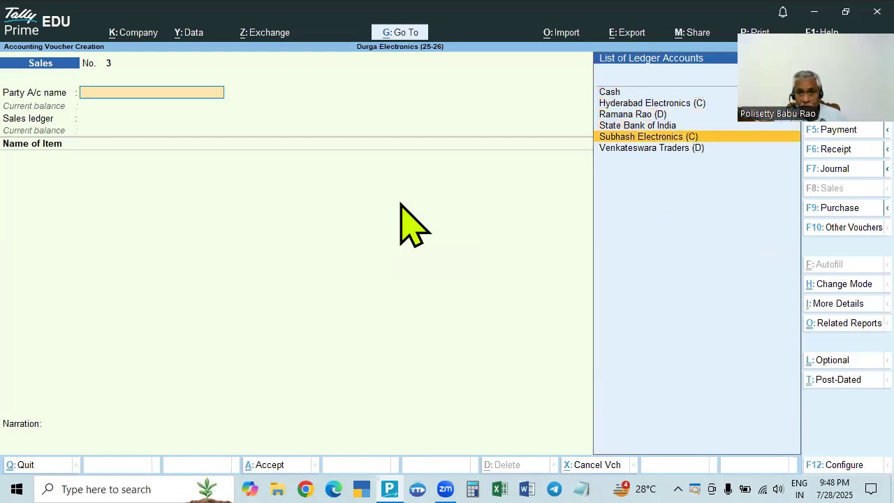
key("Return")
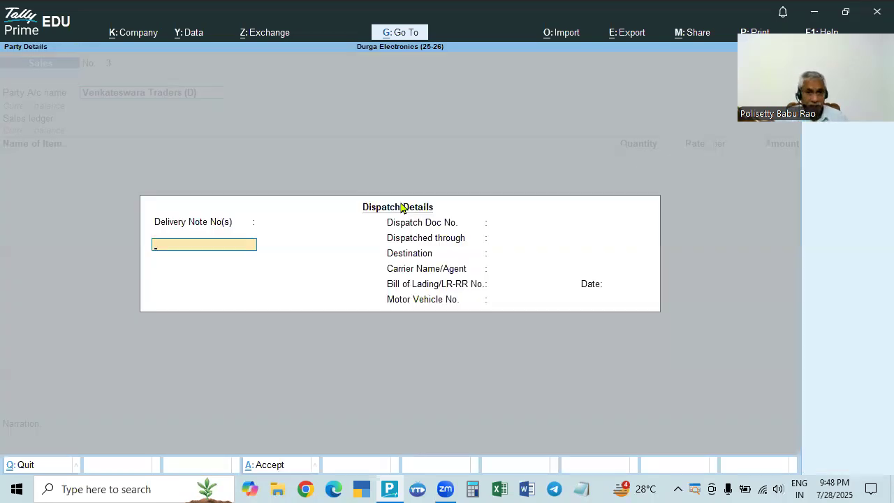
key("ctrl+a")
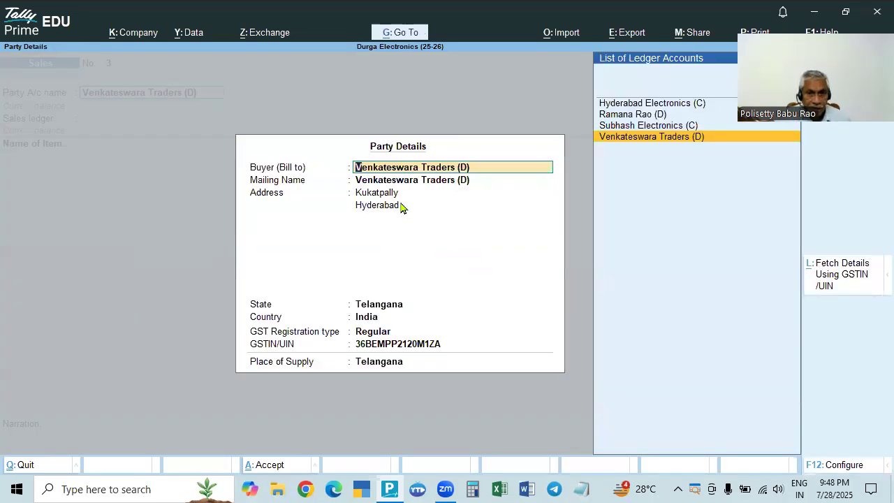
key("Return")
key("ctrl+a")
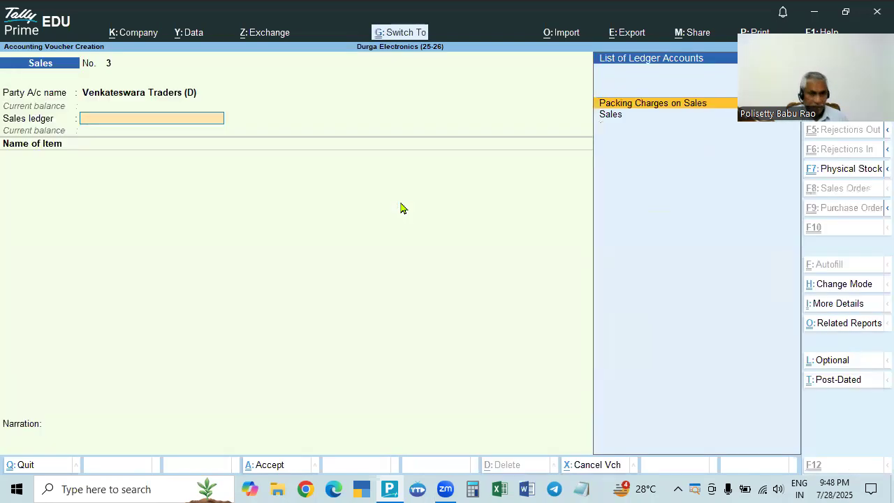
key("Down")
key("Return")
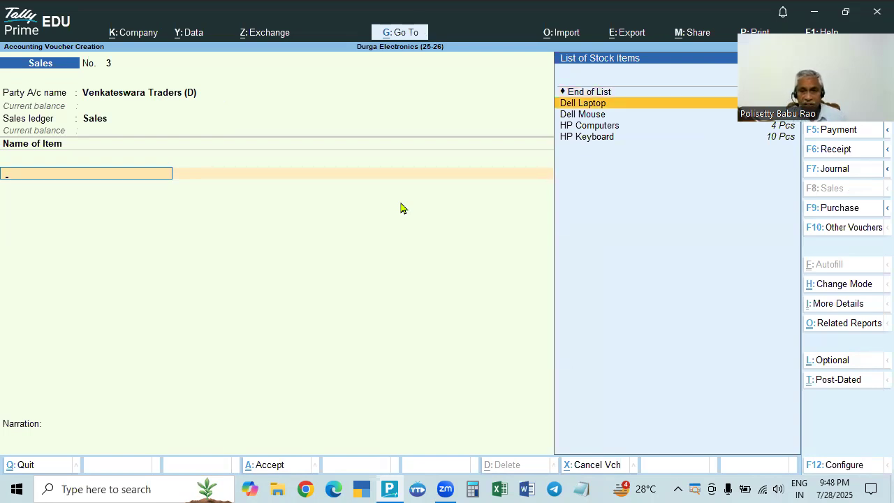
Add Dell Laptop as the first item with a quantity of 2 Pcs, and check its purchase rate in the stock query
key("Return")
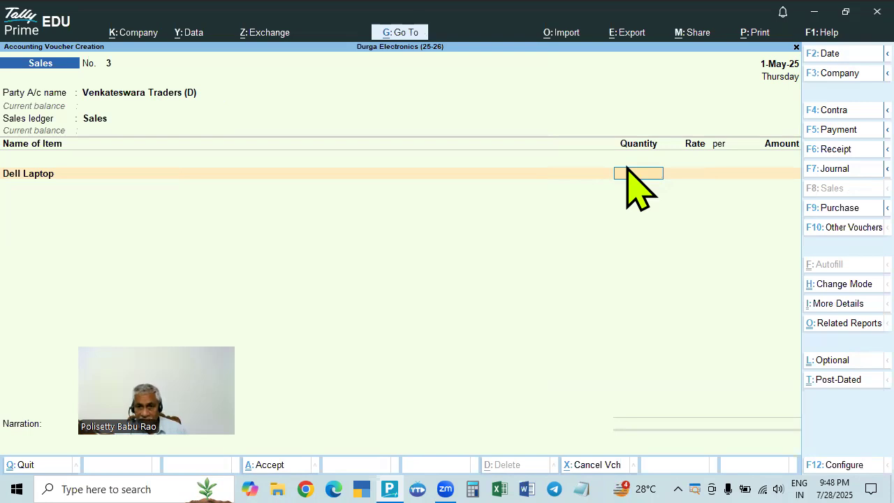
key("BackSpace")
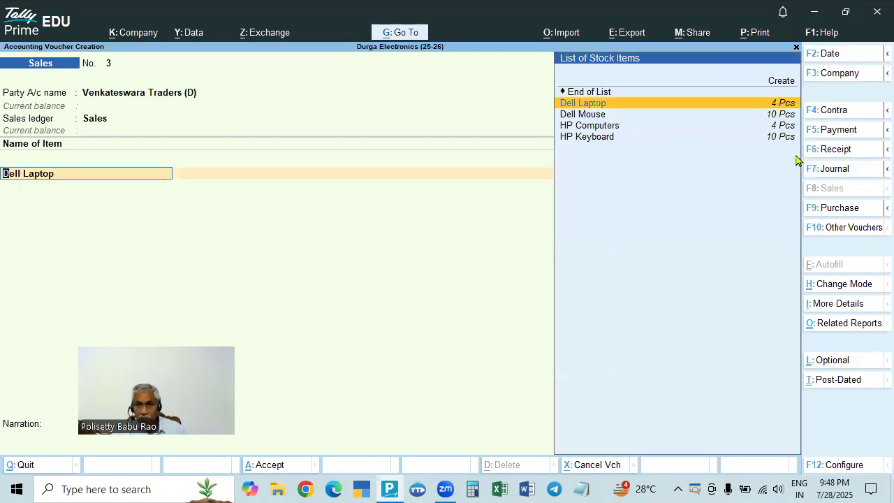
key("Return")
type("2")
key("Return")
key("alt+s")
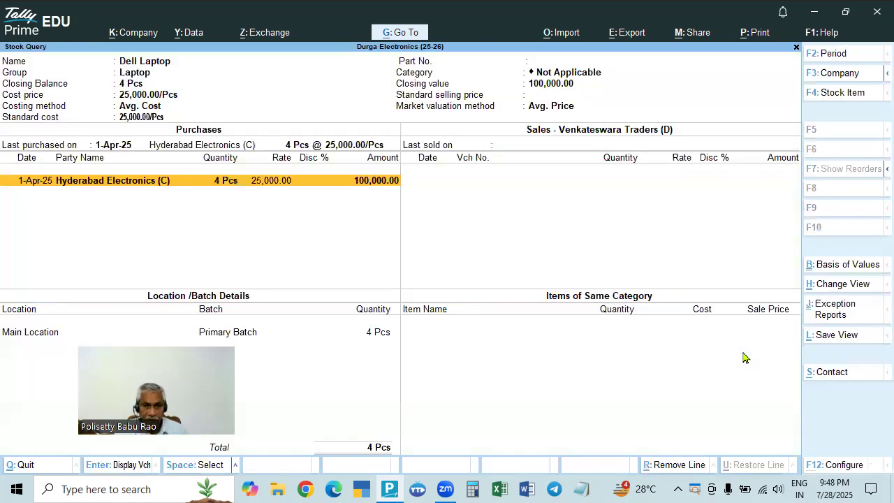
key("Escape")
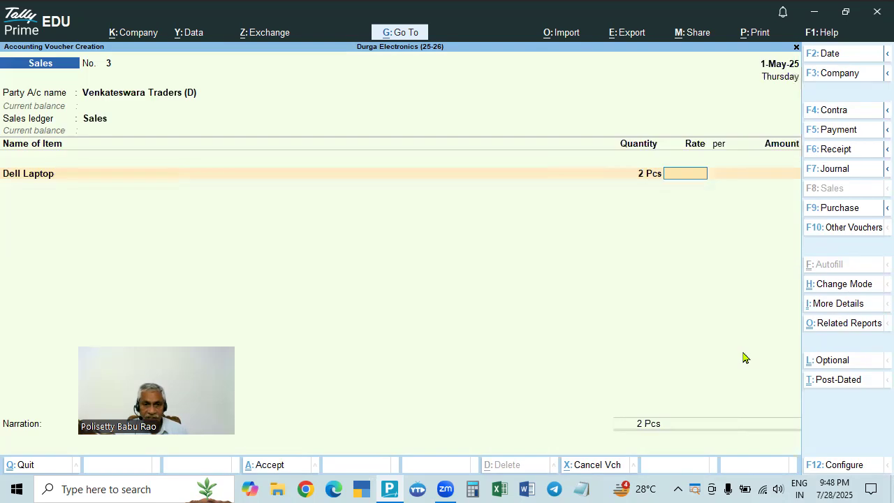
Set the Dell Laptop rate to 35000 per Pcs and complete its item line
type("35000")
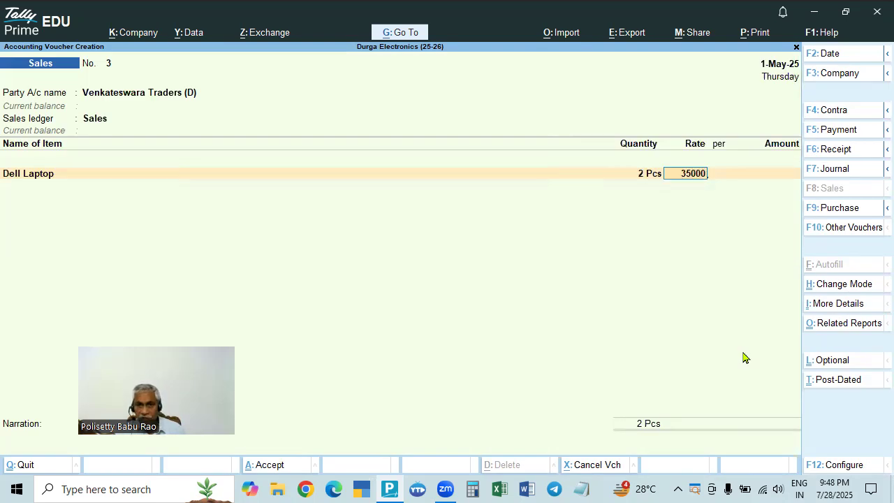
key("Return")
key("Return")
key("Return")
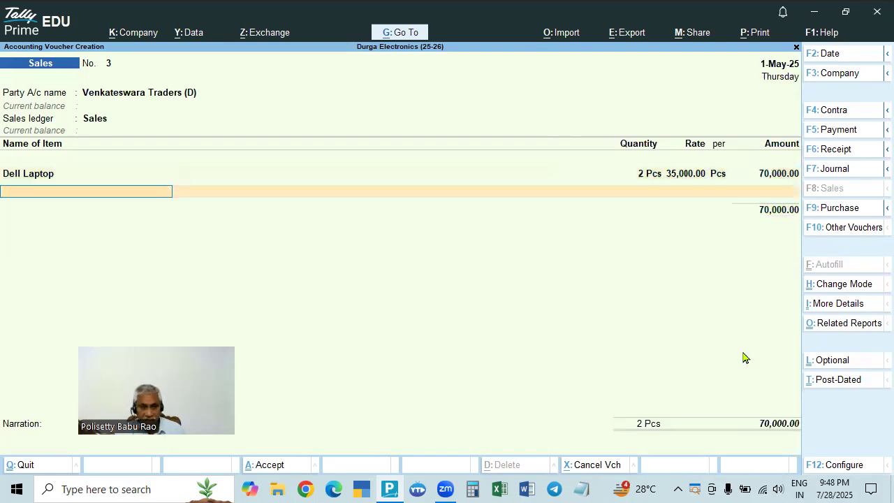
Add Dell Mouse as the second item with a quantity of 5 Pcs, and check its purchase rate in the stock query
key("Down")
key("Down")
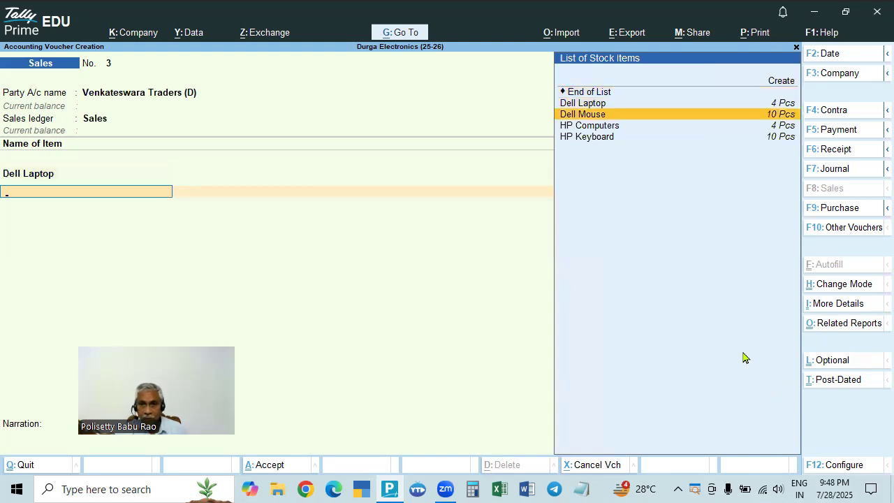
key("Return")
type("5")
key("Return")
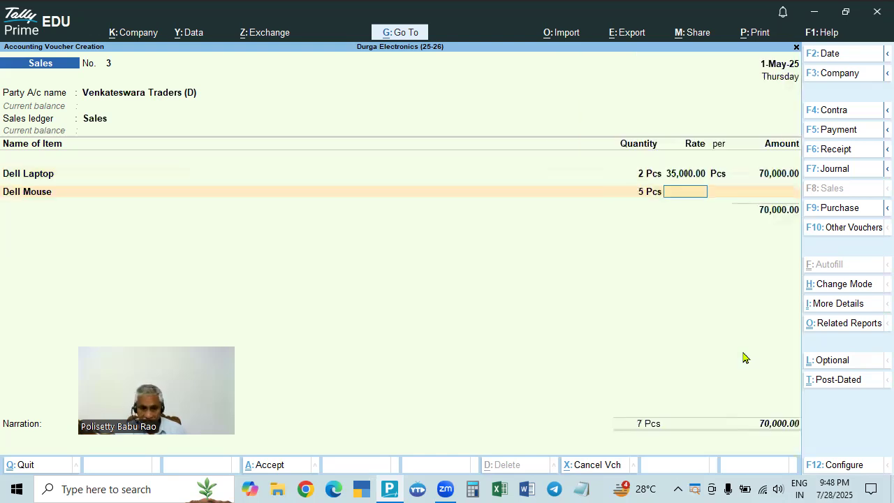
key("alt+s")
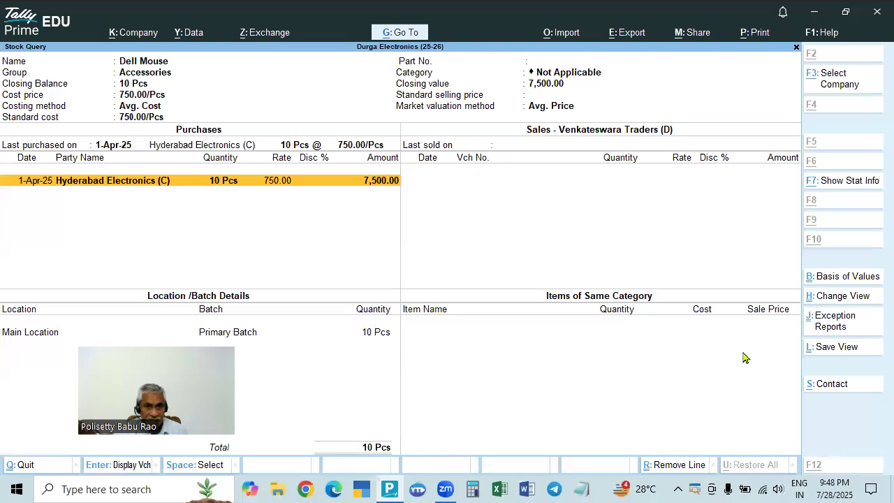
key("Escape")
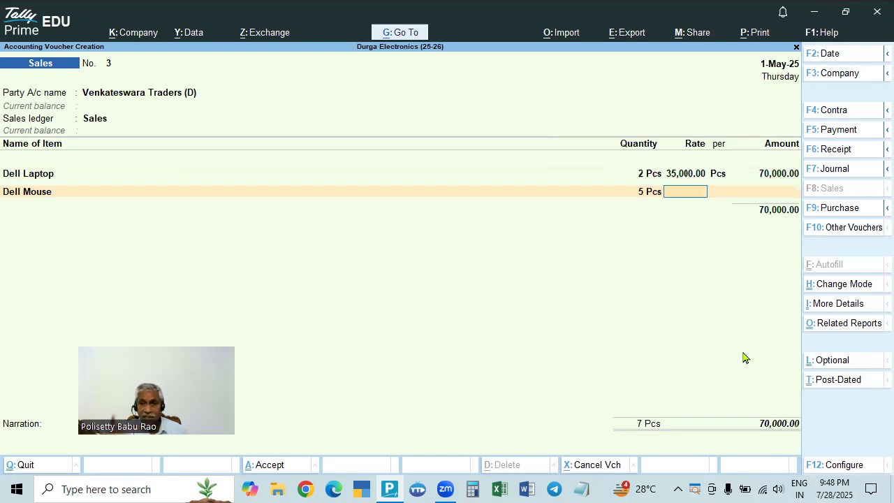
Set the Dell Mouse rate to 850 per Pcs and end the item list
type("850")
key("Return")
key("Return")
key("Return")
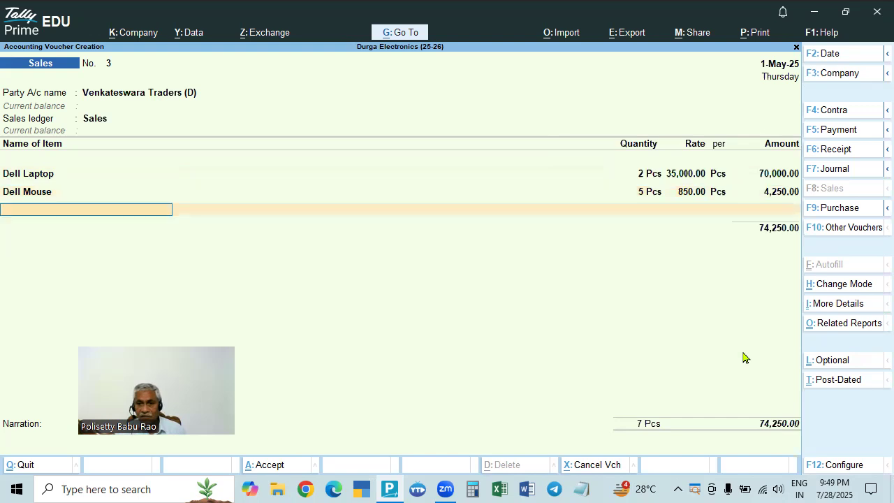
key("Return")
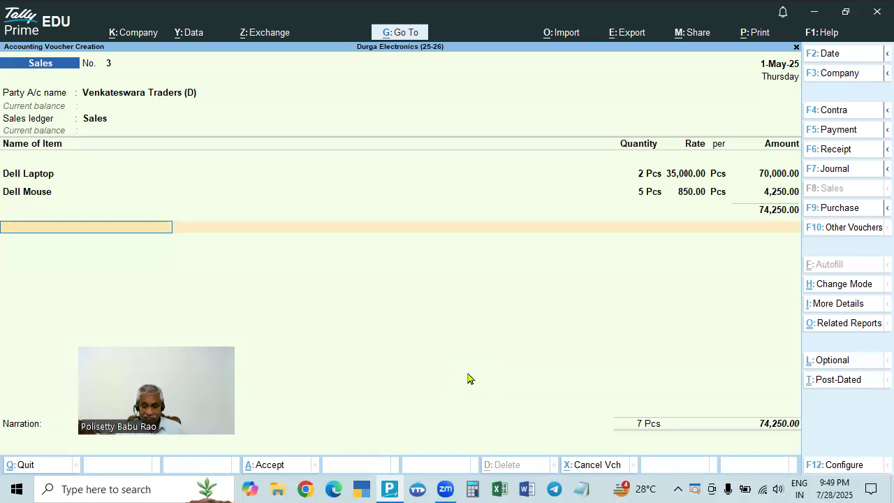
Choose Packing Charges on Sales as the additional ledger below the items and open its master for alteration
type("F")
key("Down")
key("Down")
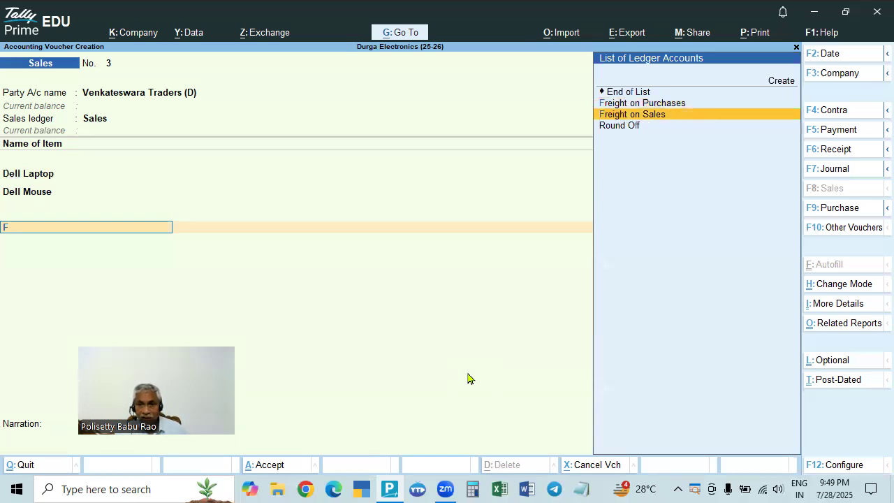
key("BackSpace")
key("Down")
key("Down")
key("Down")
key("Down")
key("Down")
key("Down")
key("Down")
key("Down")
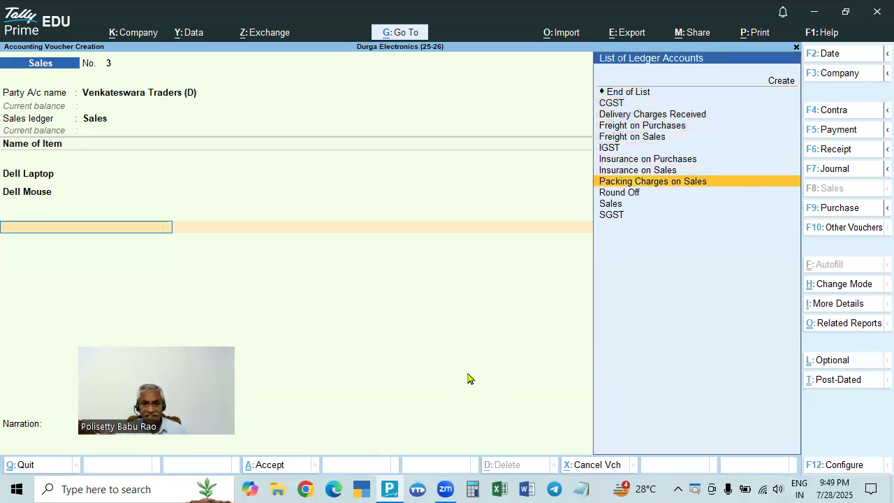
key("Return")
key("BackSpace")
key("ctrl+Return")
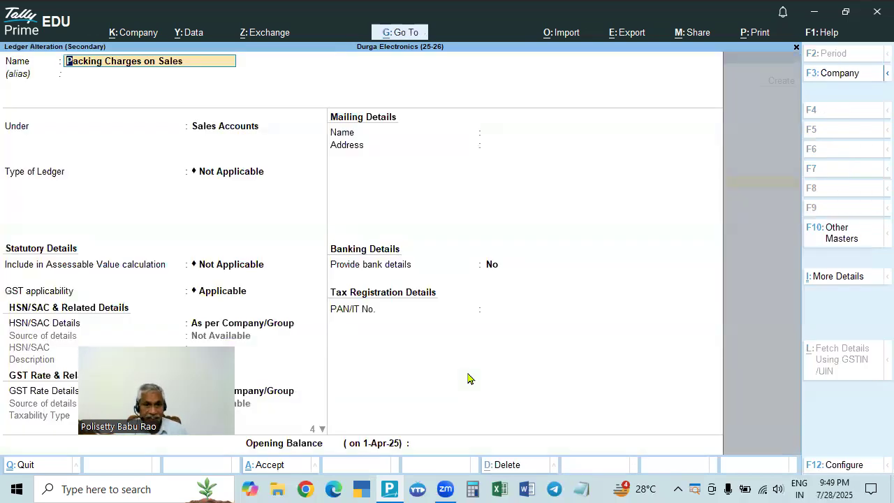
Include the Packing Charges on Sales ledger in the GST assessable value, appropriated to Goods and calculated Based on Value, and save it
left_click_drag(208, 370, 778, 314)
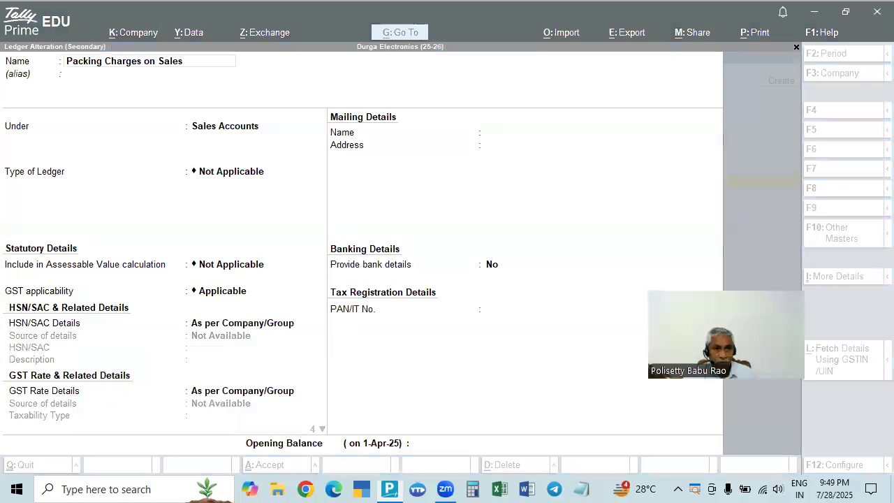
left_click(215, 128)
key("Return")
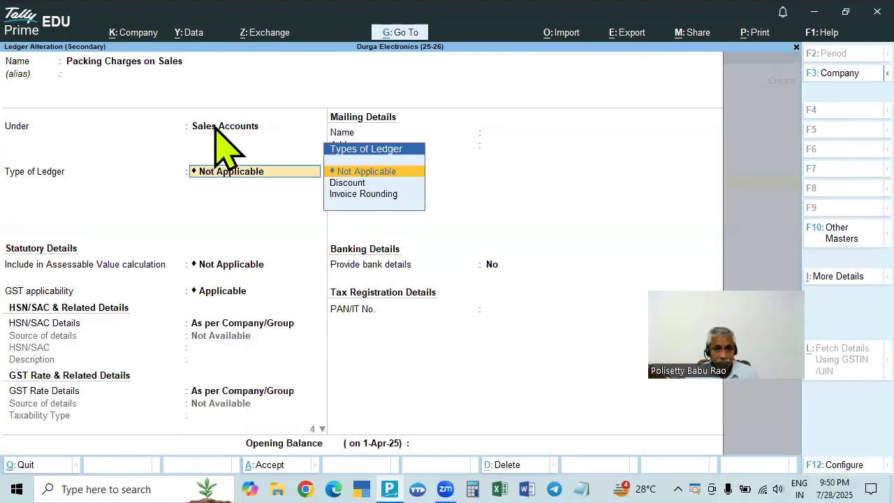
key("Return")
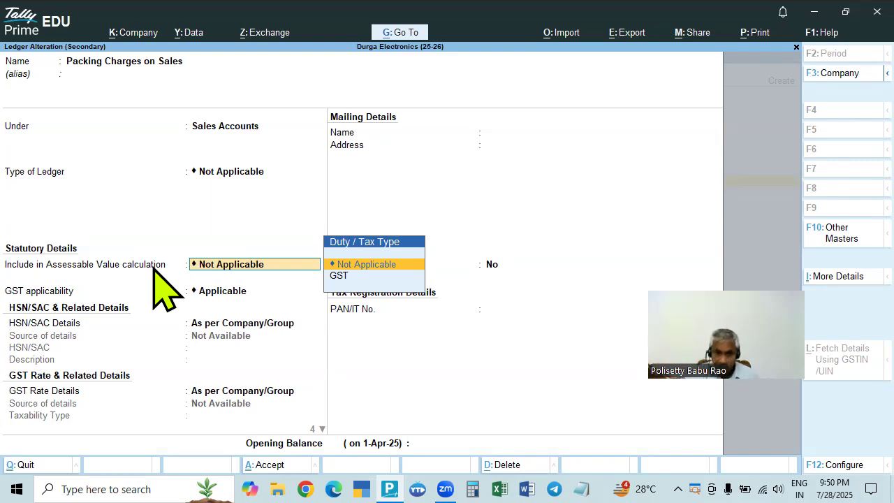
key("Down")
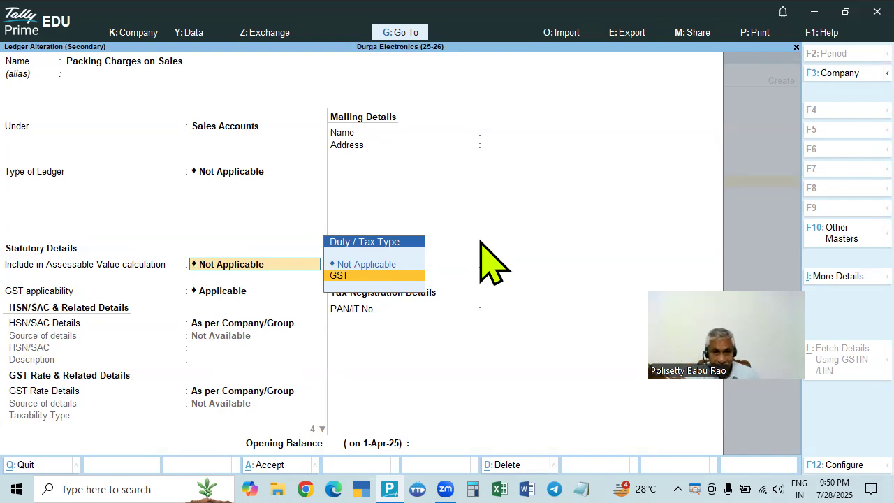
key("Return")
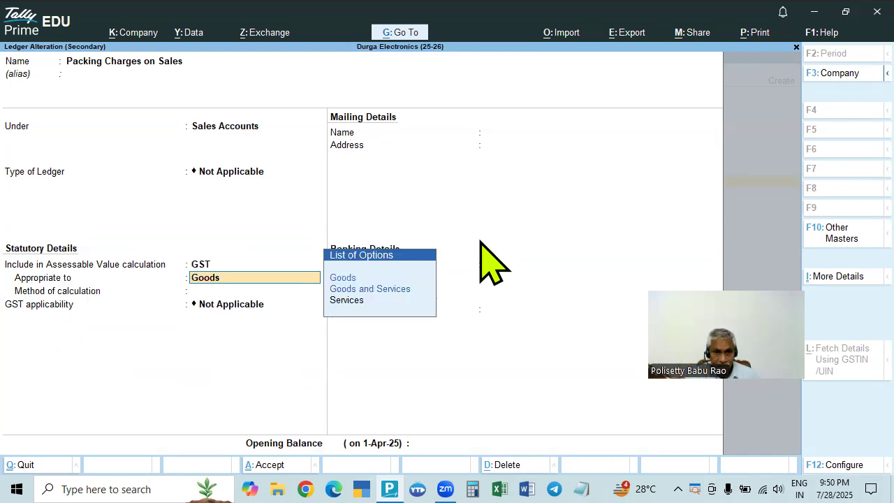
key("Return")
key("Down")
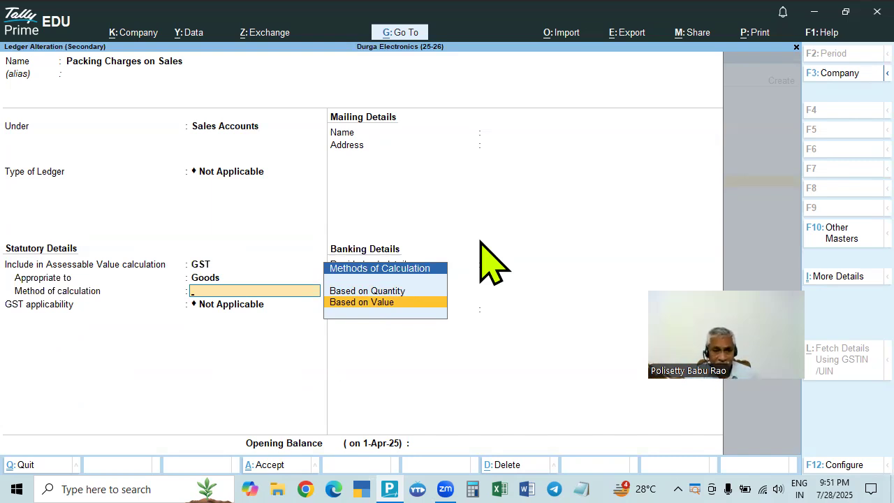
key("Return")
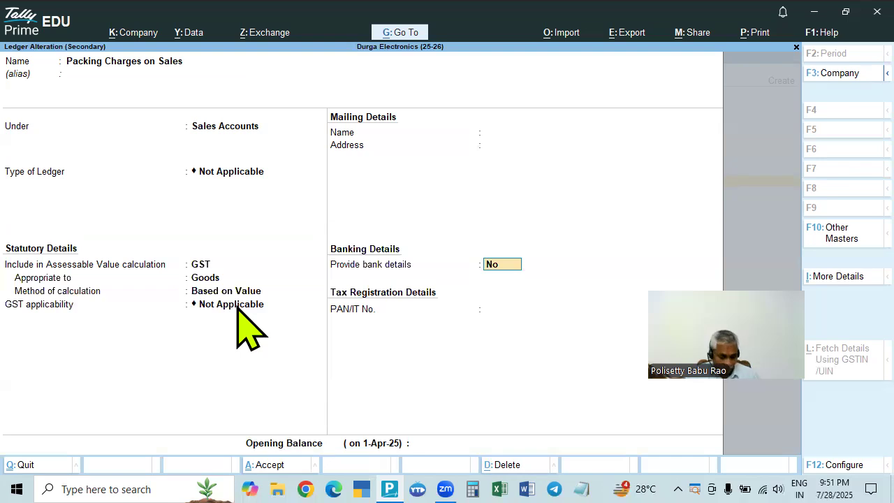
key("ctrl")
key("ctrl+a")
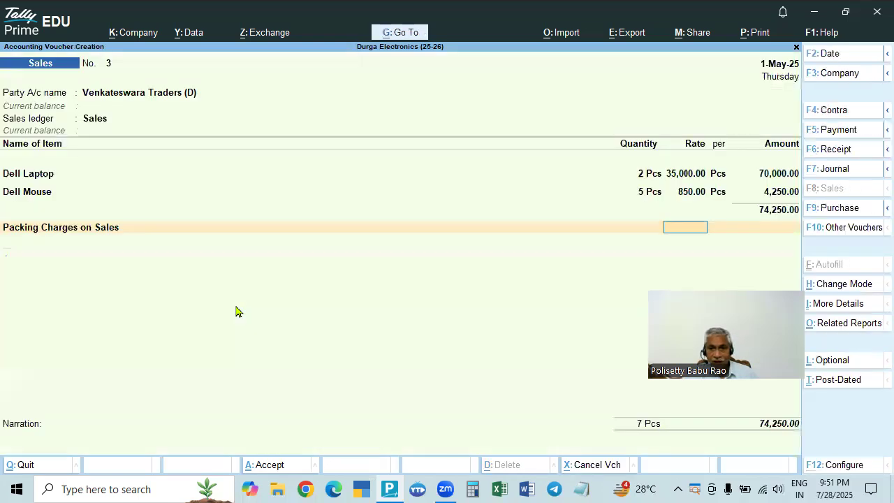
Enter 1000 as the packing charges amount on the invoice
key("Return")
type("1000")
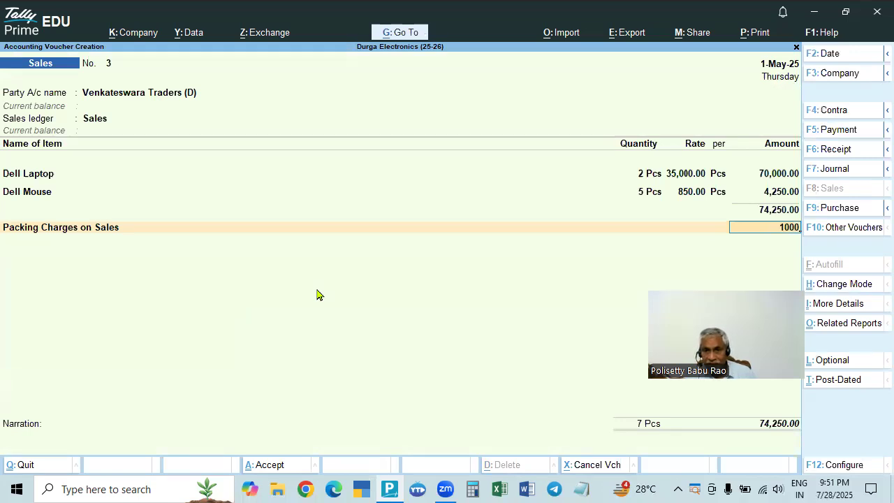
key("Return")
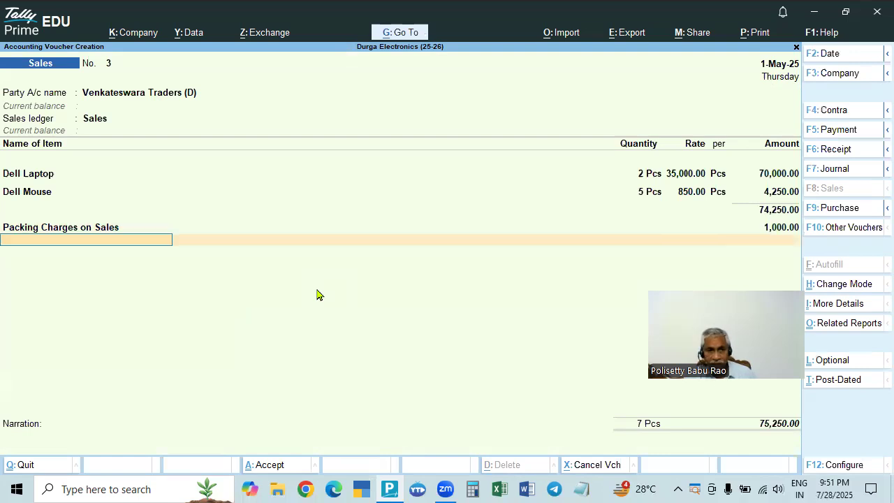
Add Freight on Sales as the next additional ledger and open its master for alteration
key("Down")
key("Down")
key("Down")
key("Down")
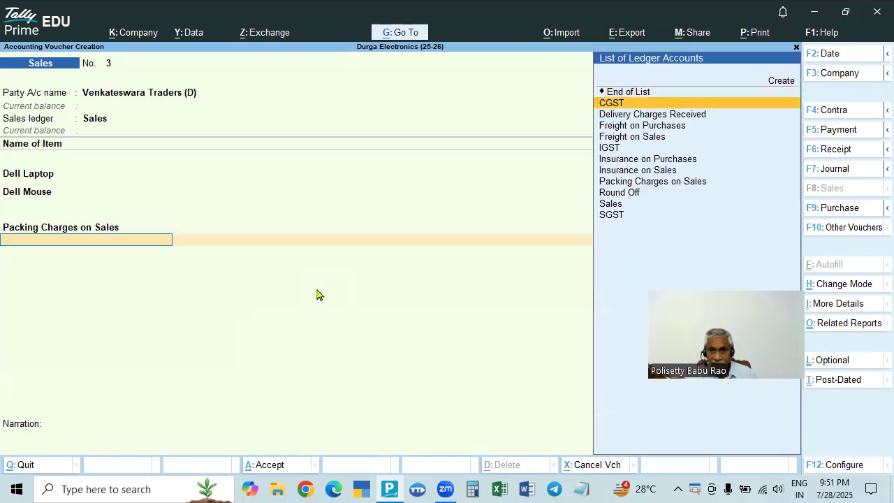
key("Return")
key("BackSpace")
key("ctrl+Return")
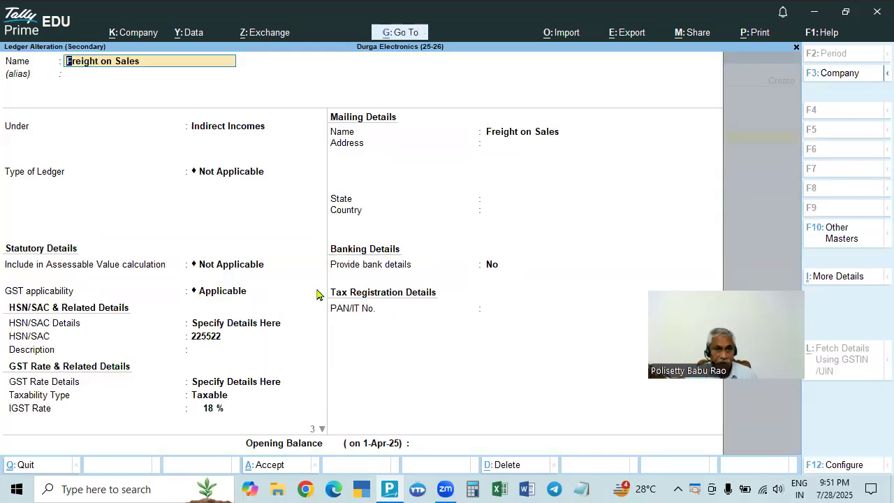
Include the Freight on Sales ledger in the GST assessable value for Goods, Based on Value, and enter 400 as its invoice amount
key("Return")
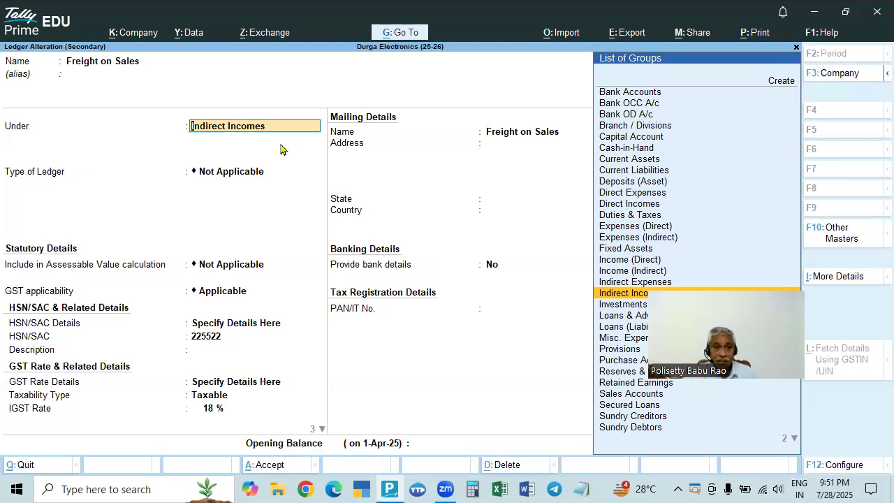
key("Return")
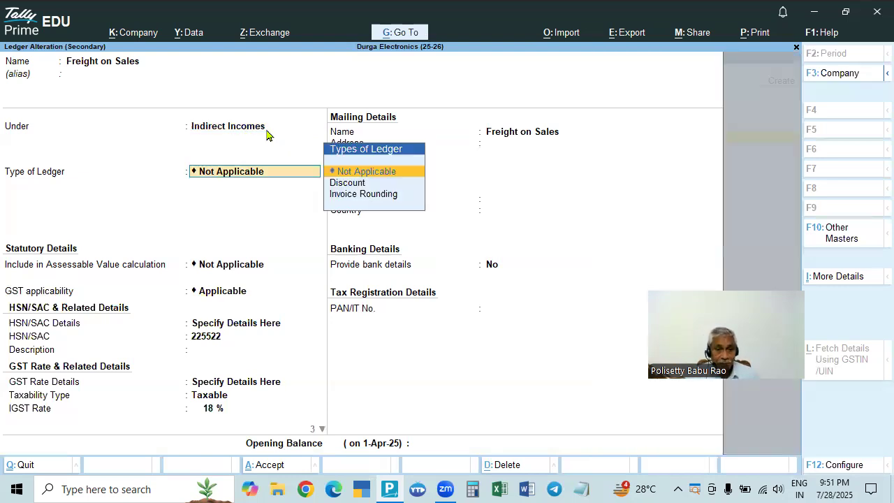
key("Return")
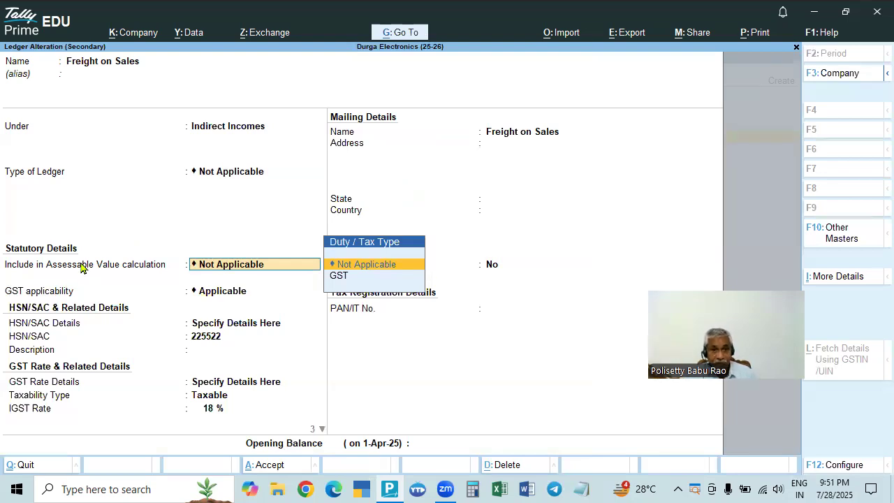
key("Down")
key("Return")
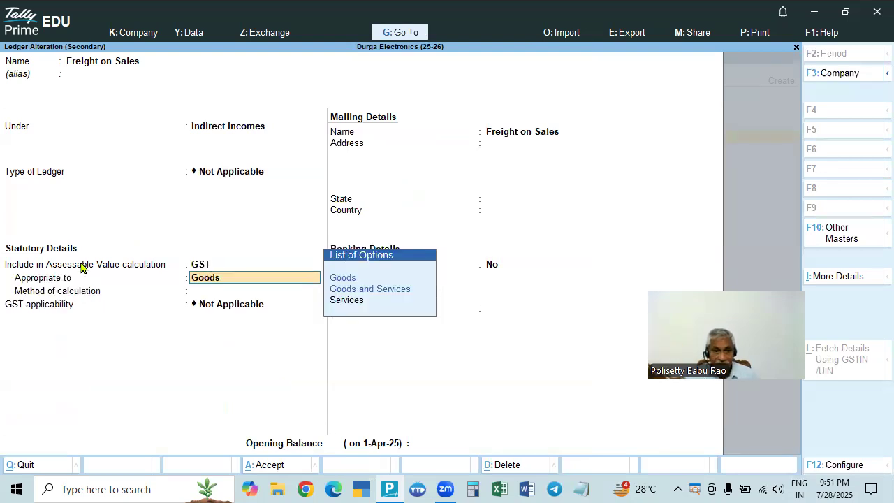
key("Return")
key("Down")
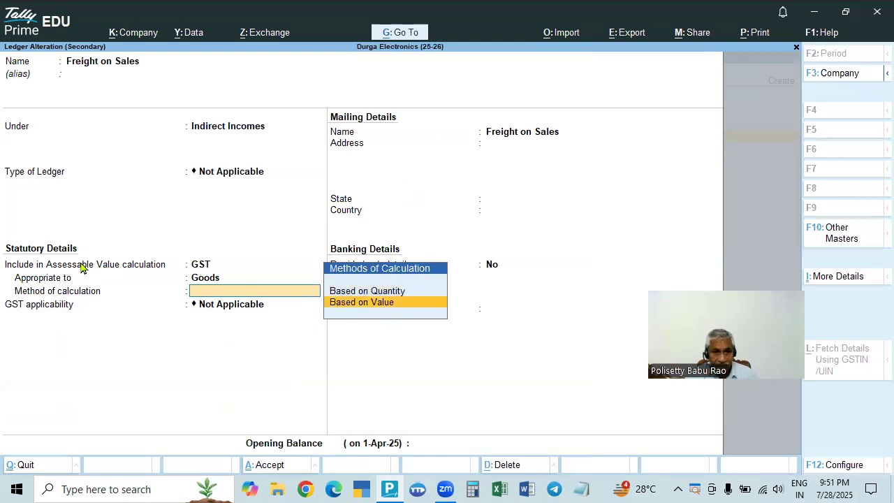
key("Return")
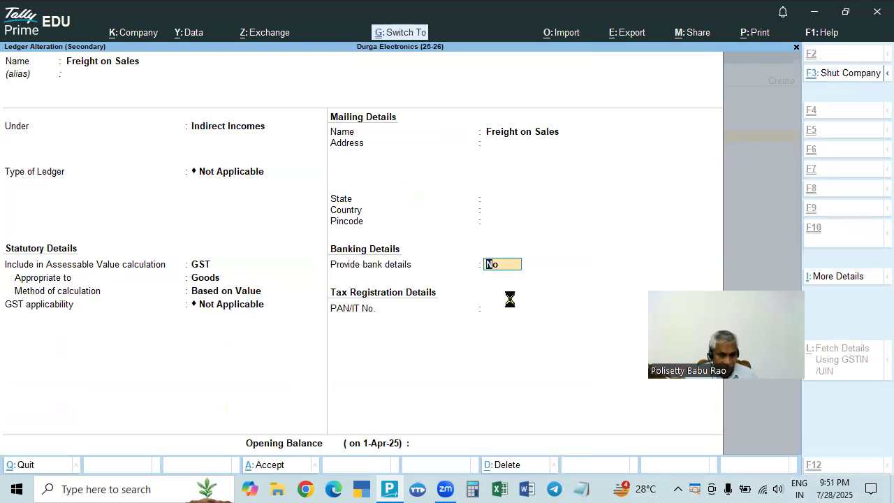
key("ctrl+a")
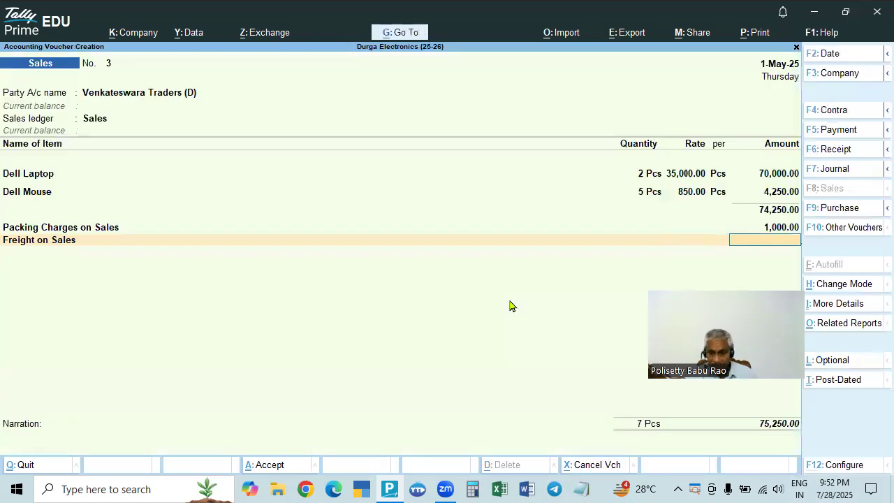
type("400")
key("Return")
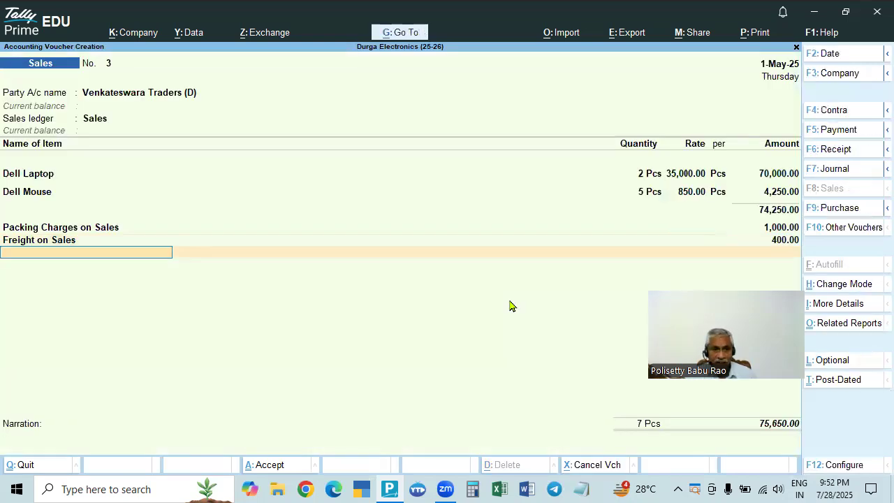
Add Insurance on Sales as the third additional ledger and open its master for alteration
key("Down")
key("Down")
key("Down")
key("Down")
key("Down")
key("Down")
key("Down")
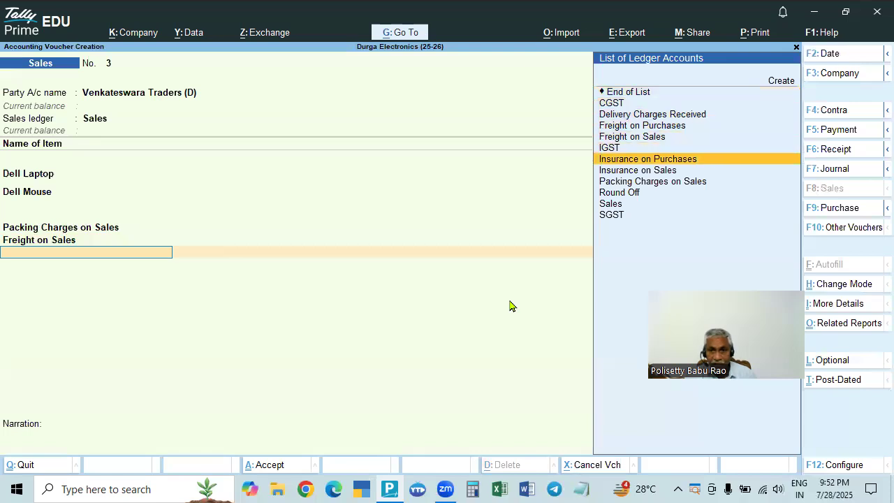
key("Return")
key("BackSpace")
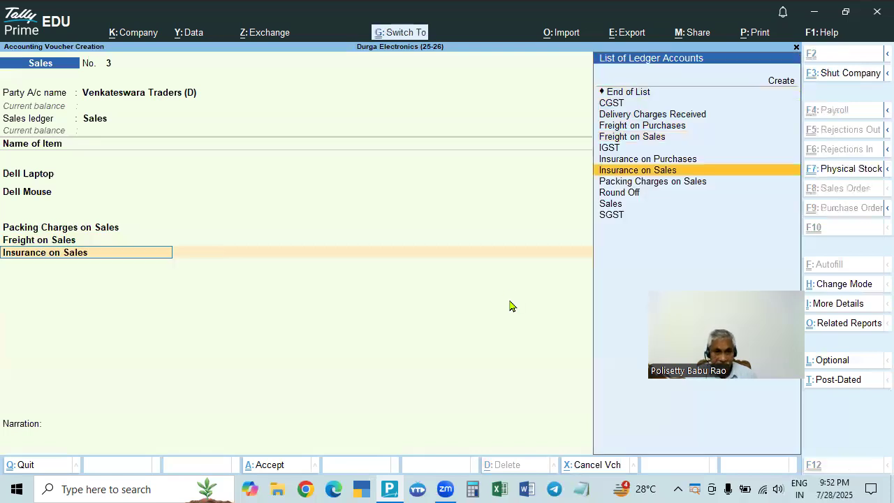
key("ctrl+Return")
Include the Insurance on Sales ledger in the GST assessable value for Goods, Based on Value, and save the ledger
key("Return")
key("Return")
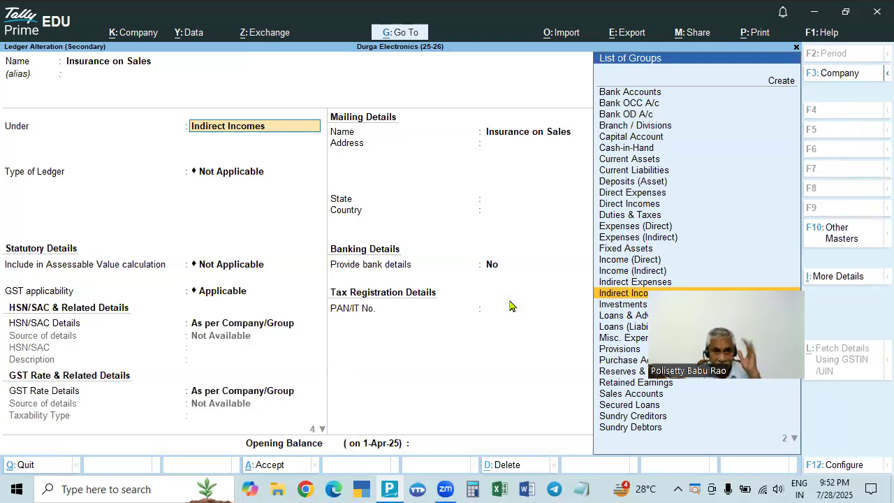
key("Return")
key("Return")
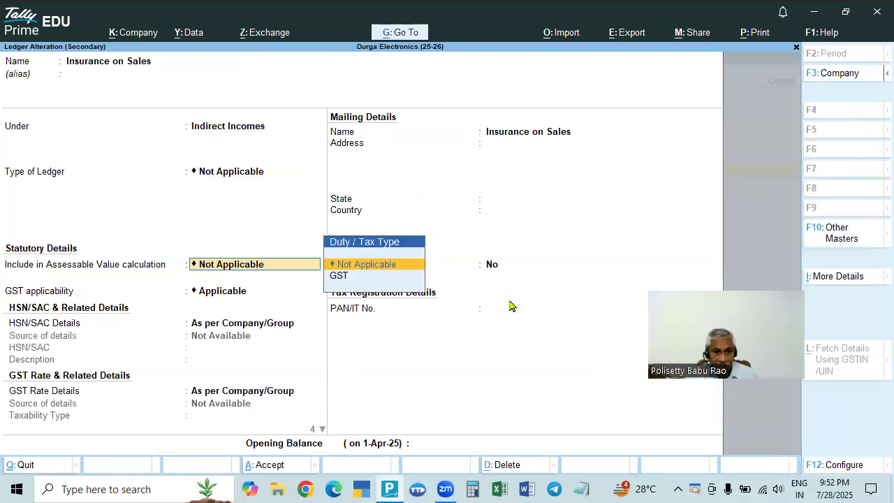
key("Down")
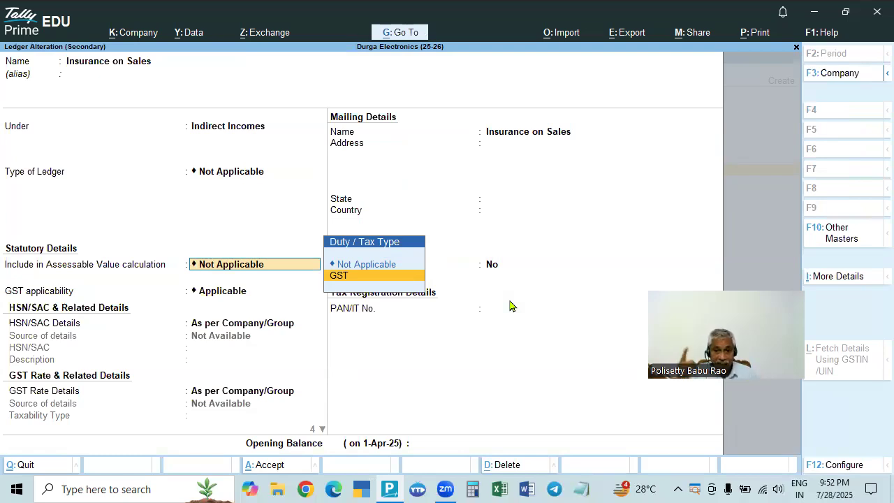
key("Return")
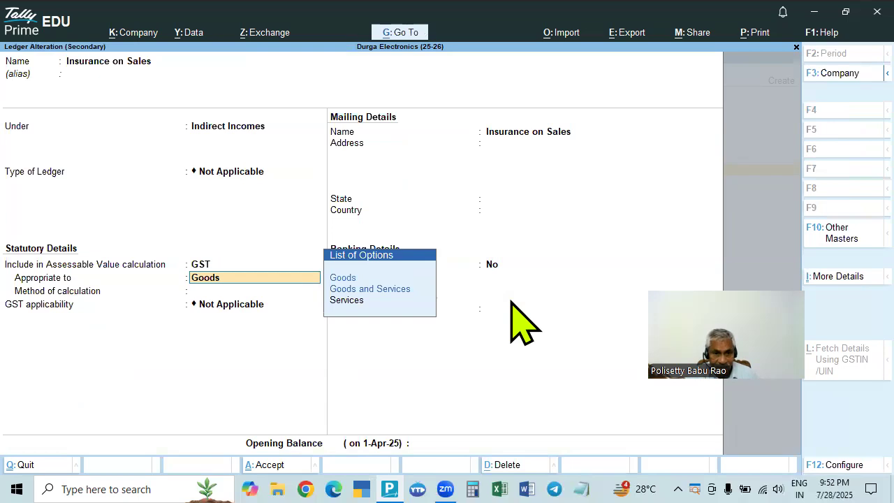
key("Return")
key("Down")
key("Return")
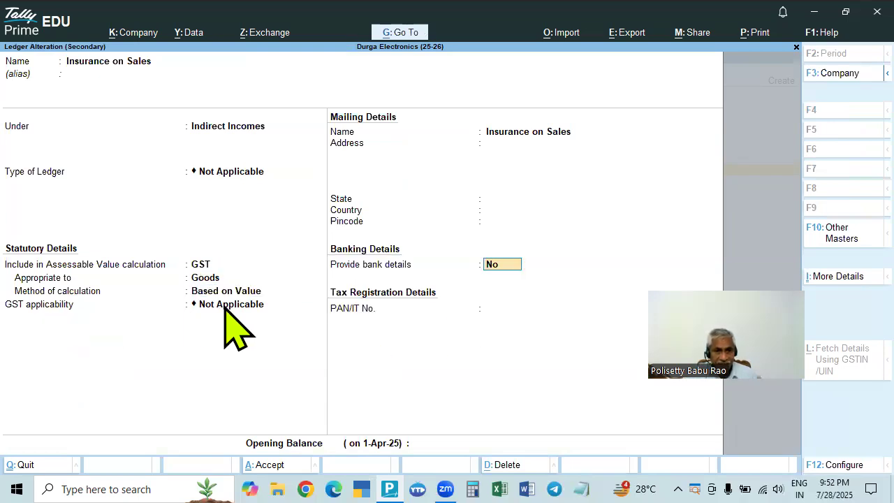
key("Return")
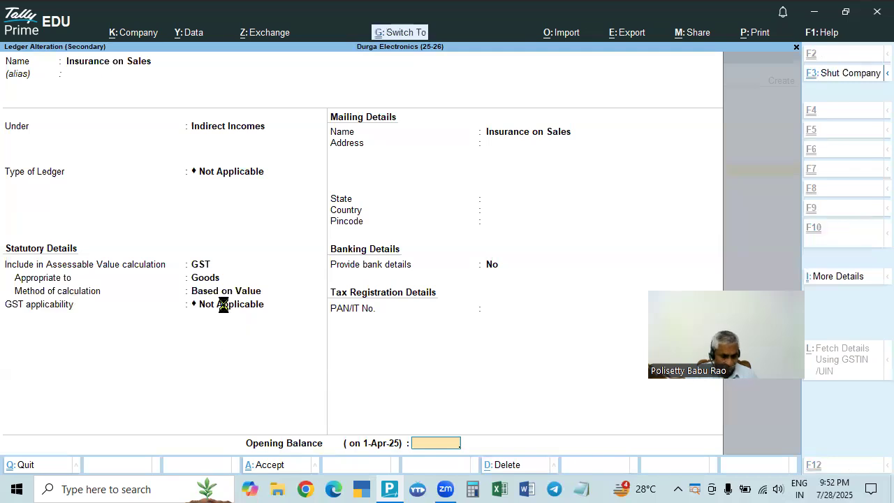
key("ctrl+a")
Enter 400 as the Insurance on Sales amount on the invoice
key("Return")
type("400")
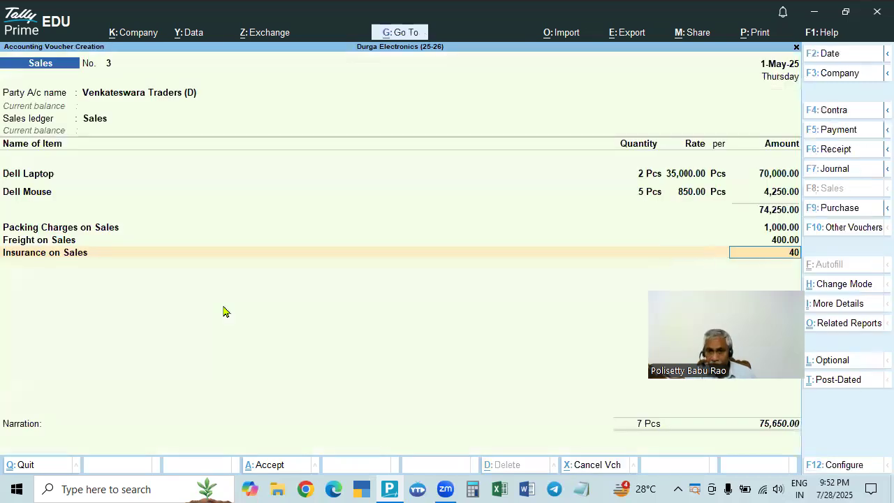
key("Return")
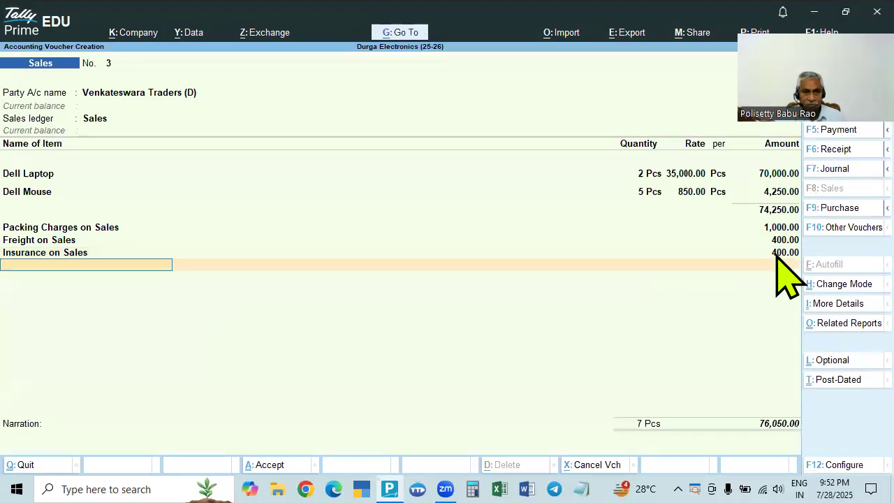
Add the CGST, SGST and Round Off ledgers below the insurance line, keeping their automatically calculated amounts
type("cg")
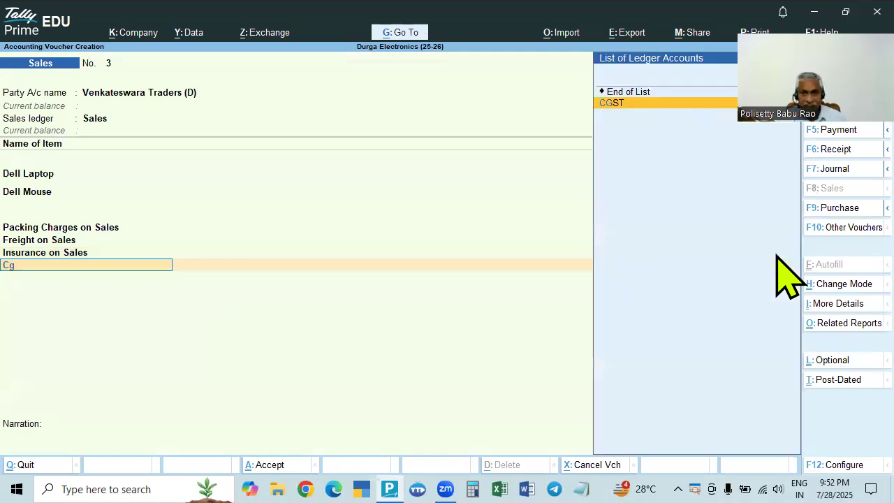
key("Return")
key("Return")
type("sg")
key("Return")
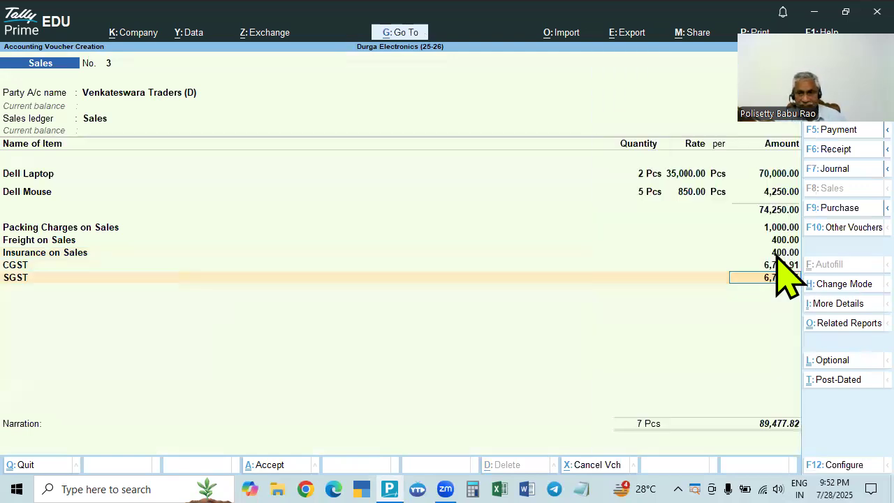
key("Return")
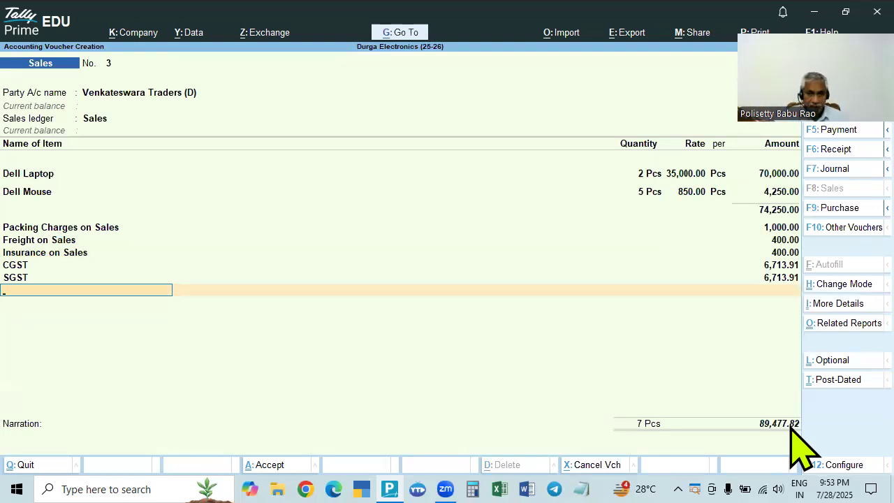
type("Ro")
key("Return")
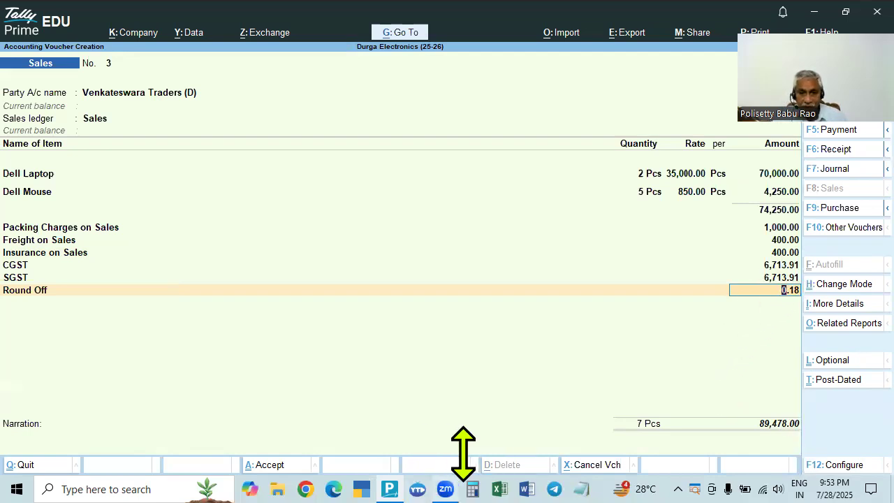
In Calculator, work out the Dell Laptop's share of the additional charges as 1800 ÷ 74500 × 70000
left_click(472, 489)
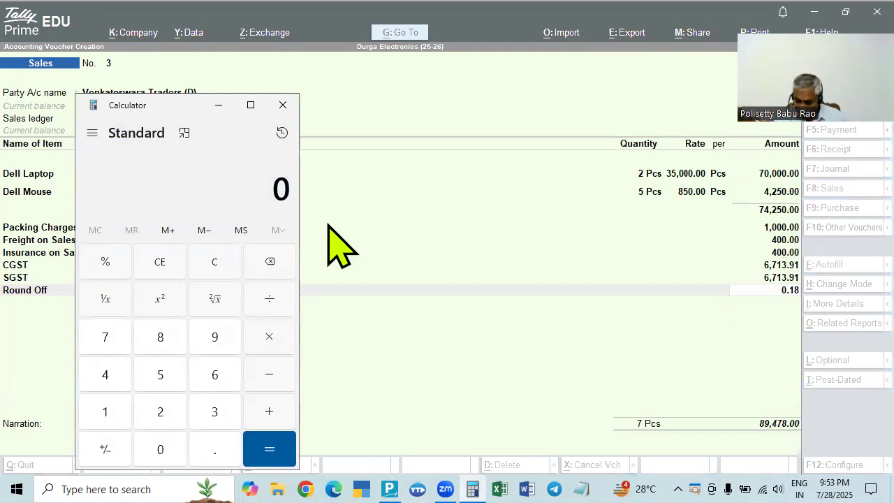
type("1")
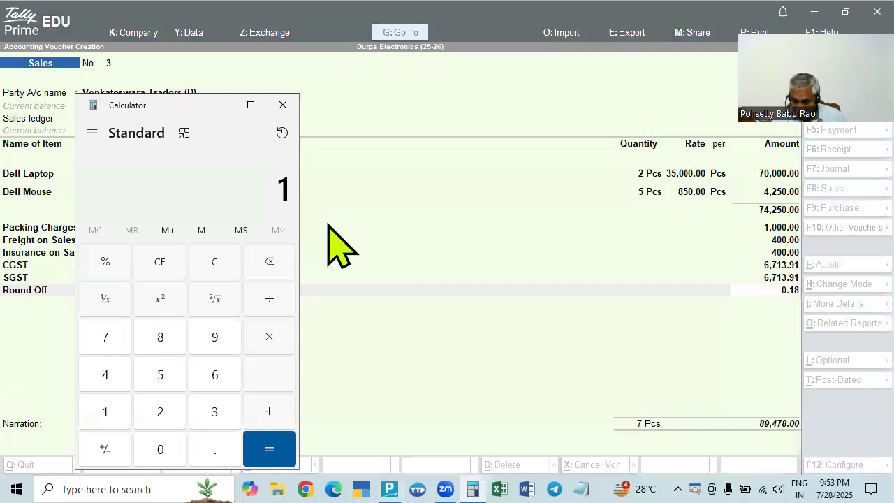
type(",800")
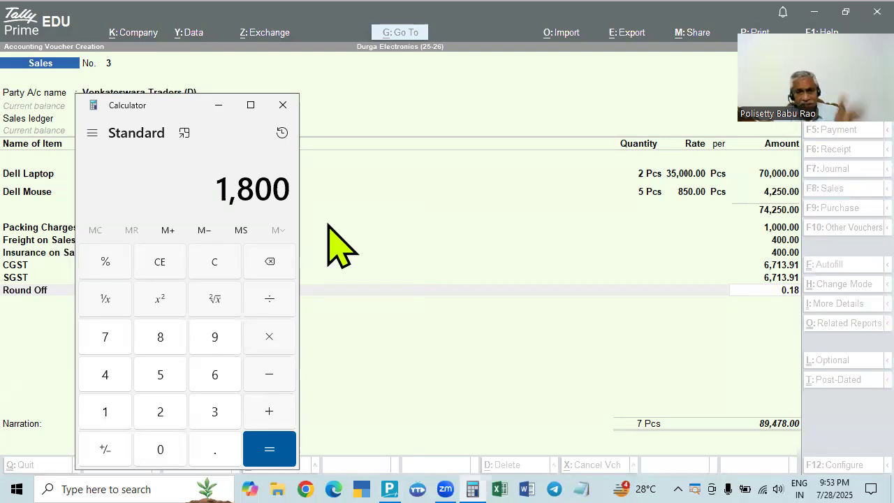
key("slash")
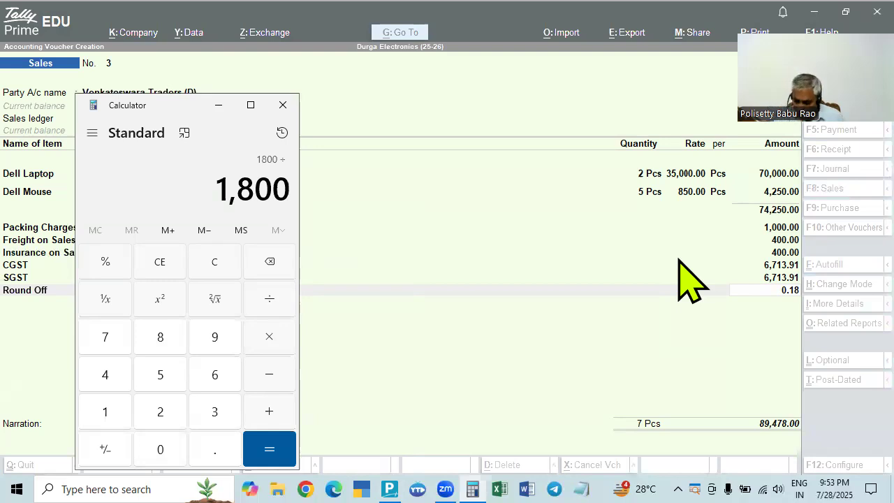
type("75")
key("BackSpace")
type("4500")
key("Return")
key("asterisk")
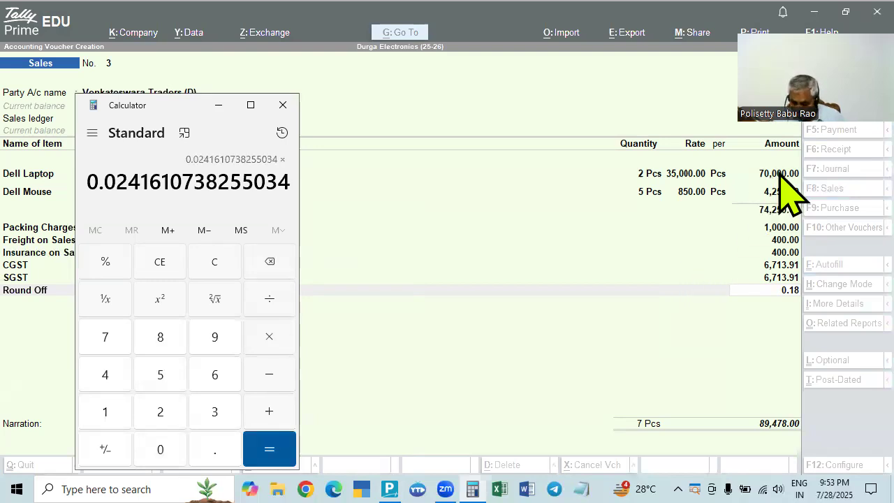
type("700000")
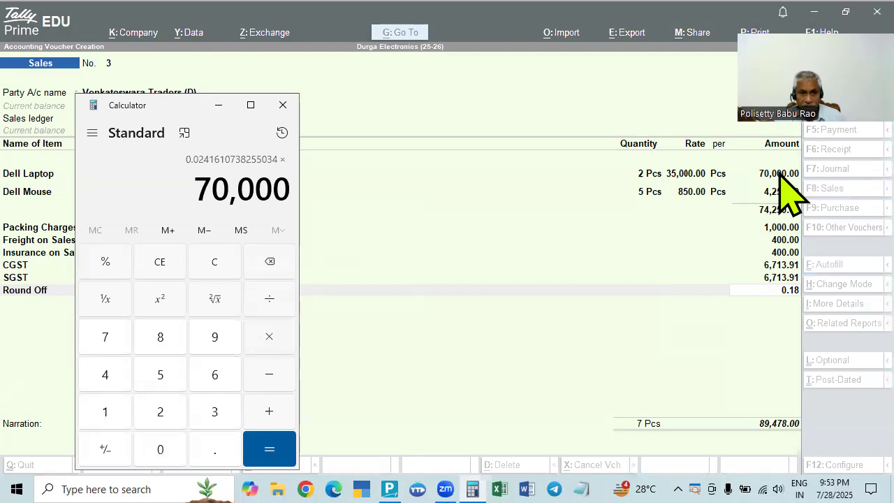
key("Return")
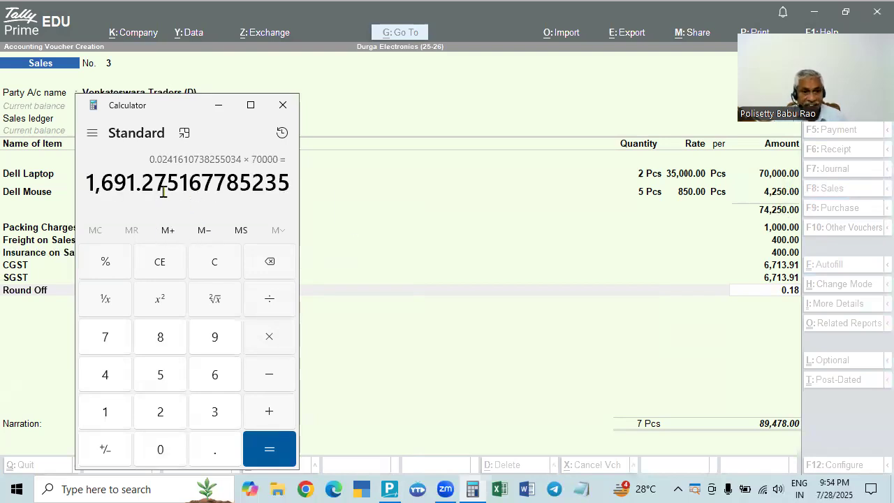
Clear the calculation and add the 1691.28 charges share to the laptop value of 70000
key("Escape")
type("1")
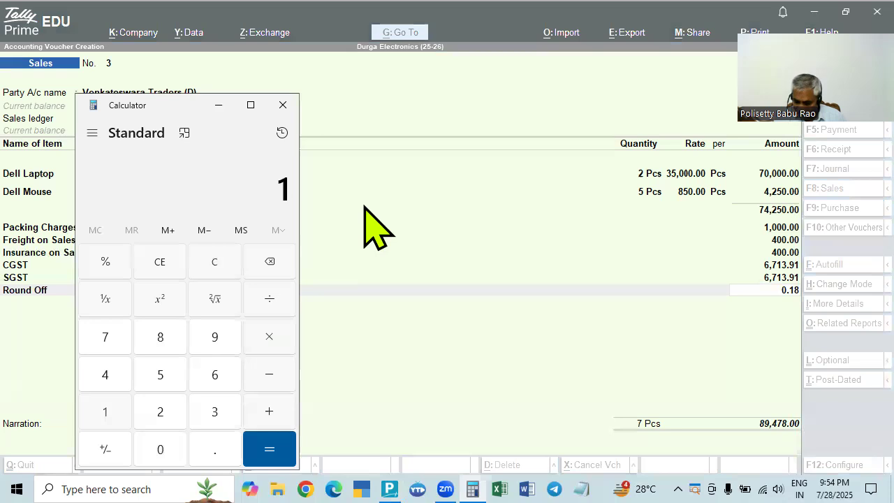
type(",691.28")
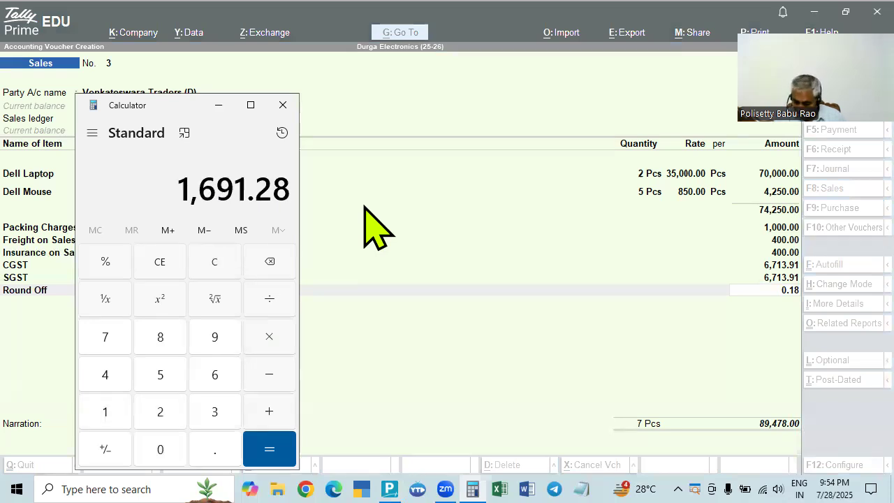
key("plus")
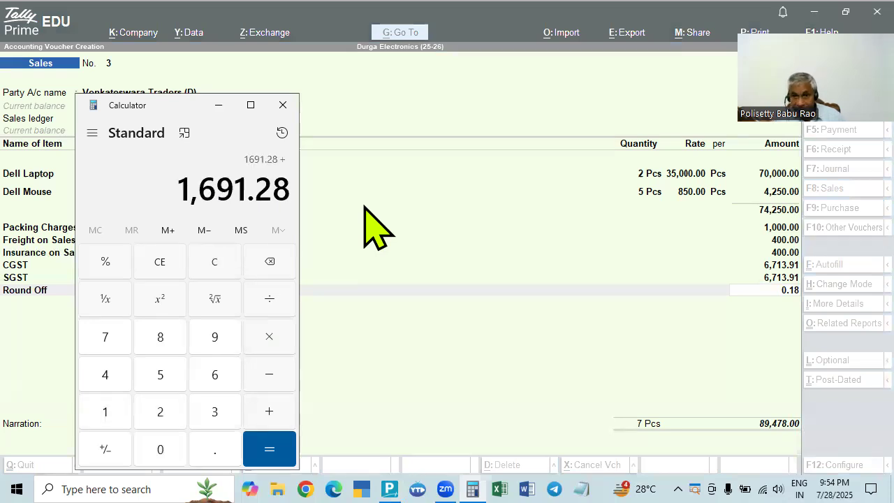
type("700000")
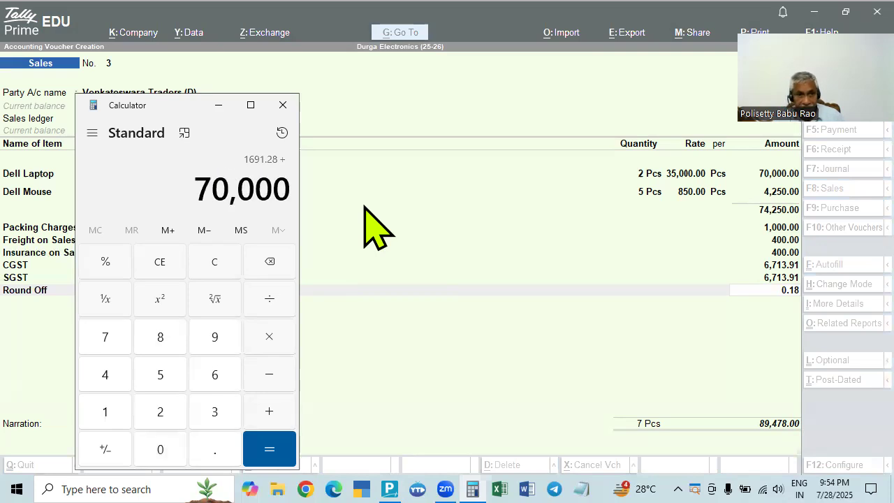
key("Return")
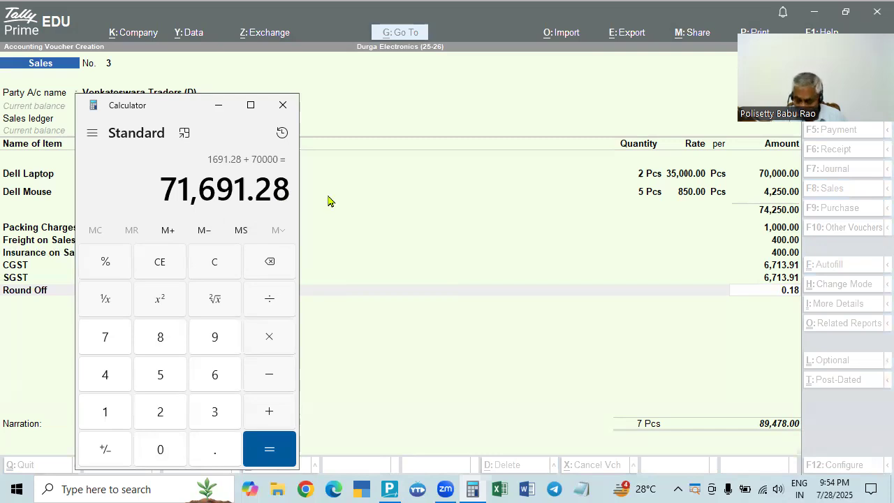
Calculate 9% of the laptop's assessable value and write 6452.21 in a new Notepad note
key("asterisk")
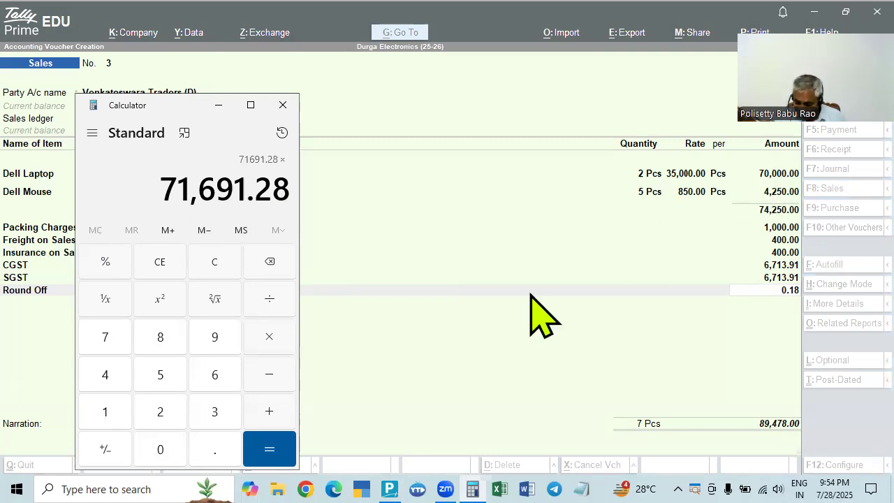
key("9")
key("percent")
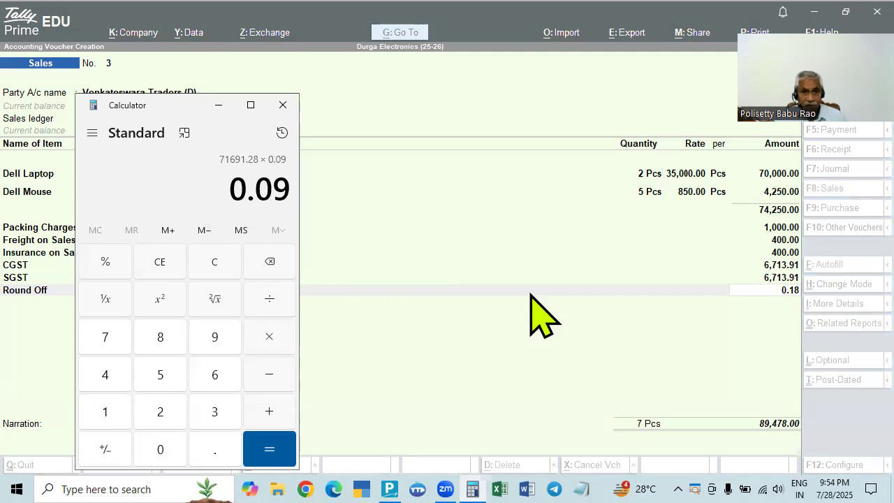
key("Return")
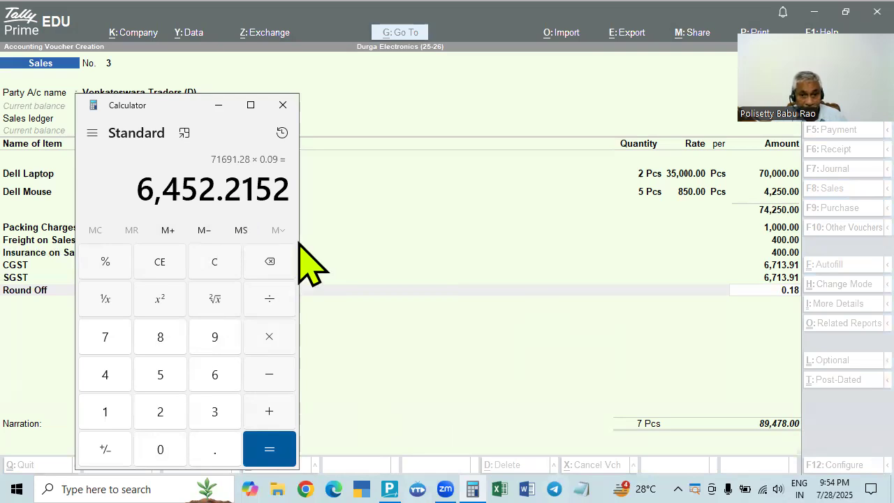
left_click(581, 488)
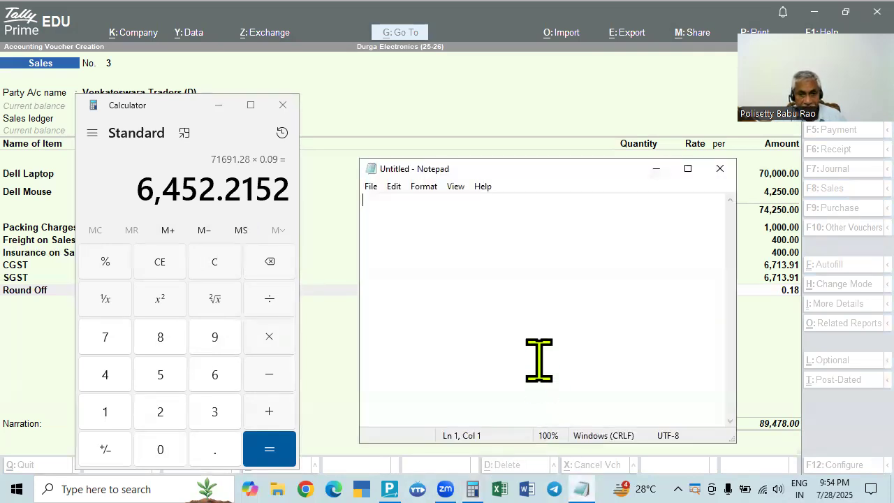
type("6452.21")
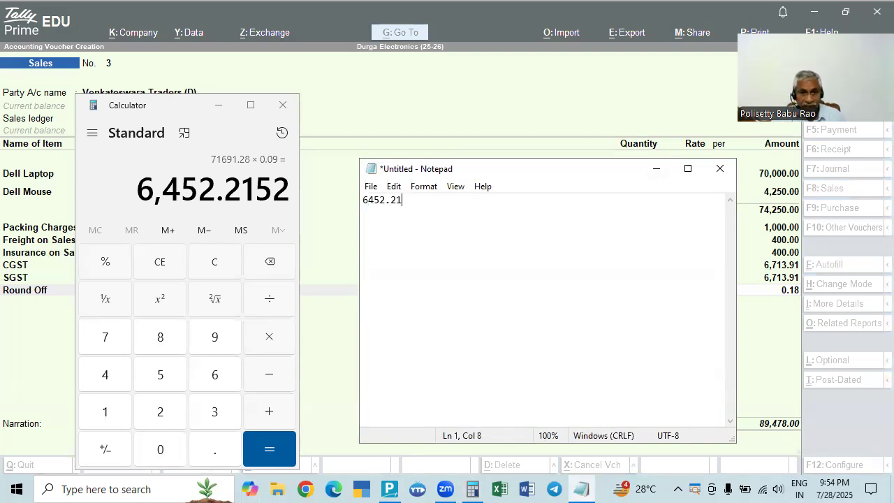
Clear the Calculator and work out the Dell Mouse's share of the additional charges as 1800 ÷ 74250 × 4250
left_click(279, 175)
key("Escape")
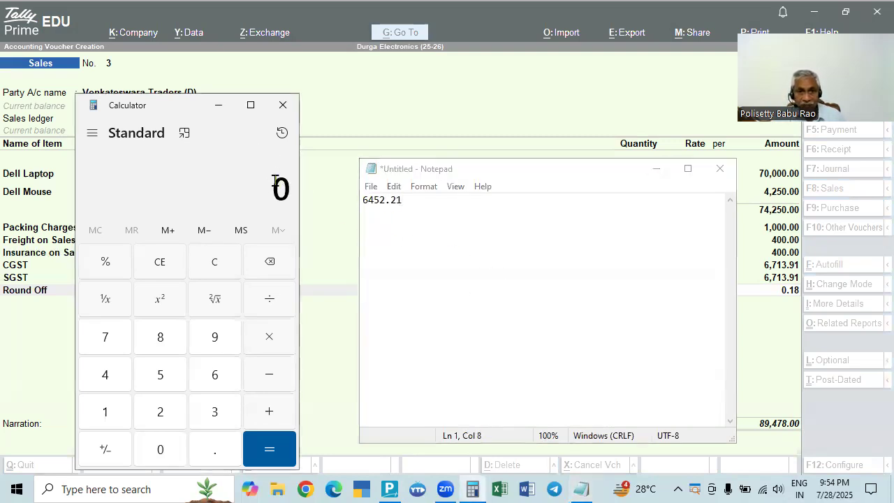
type("1800")
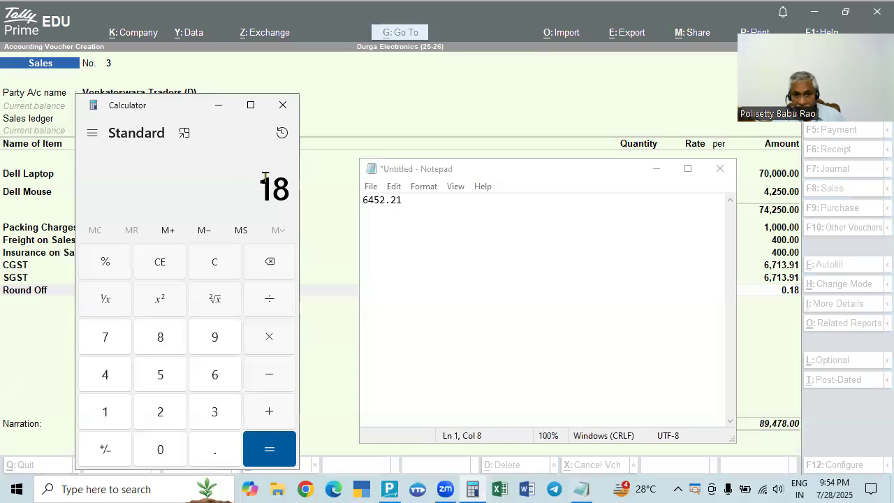
key("slash")
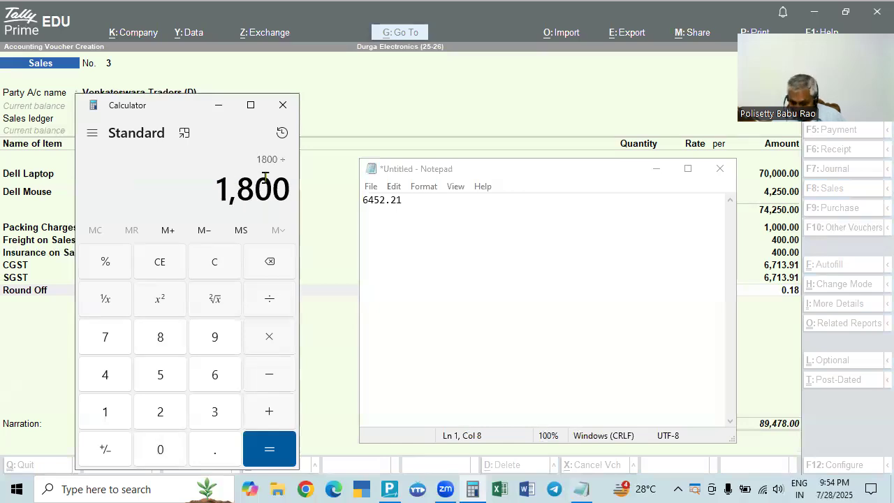
type("74250")
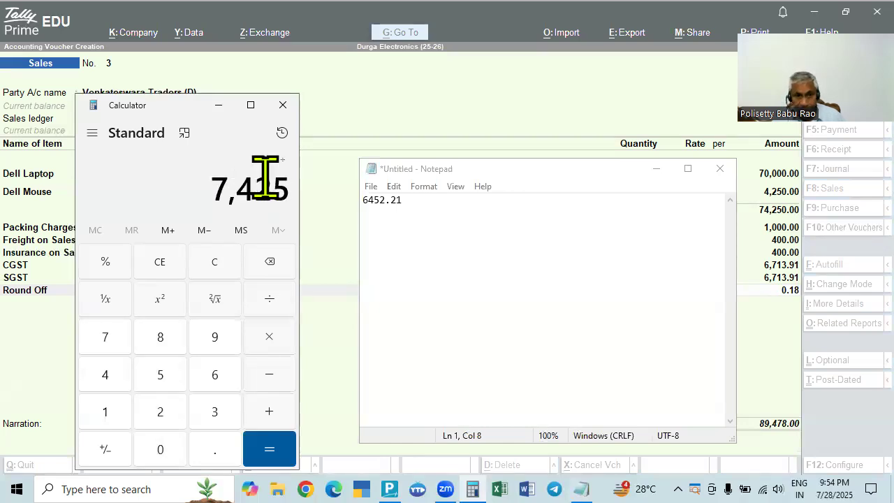
key("asterisk")
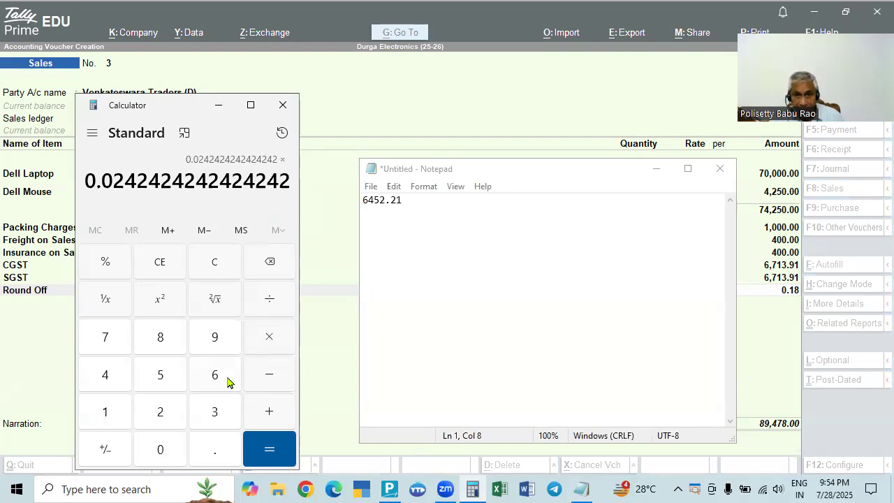
type("4250")
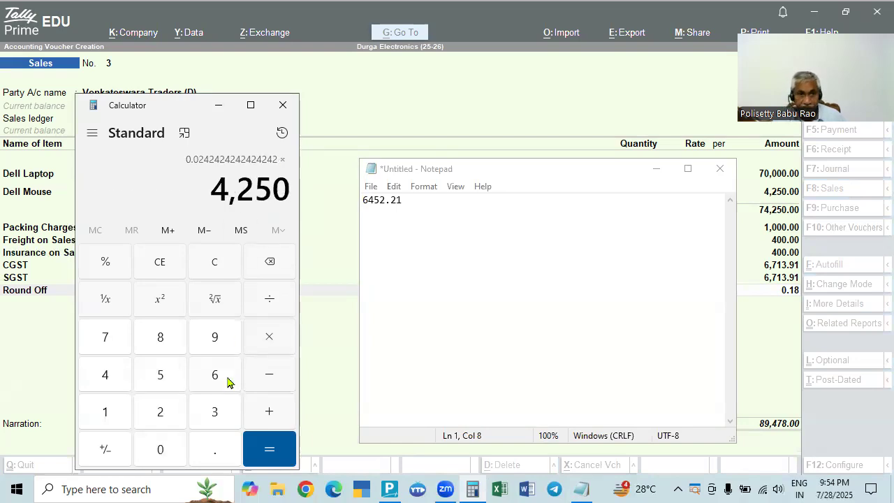
key("Return")
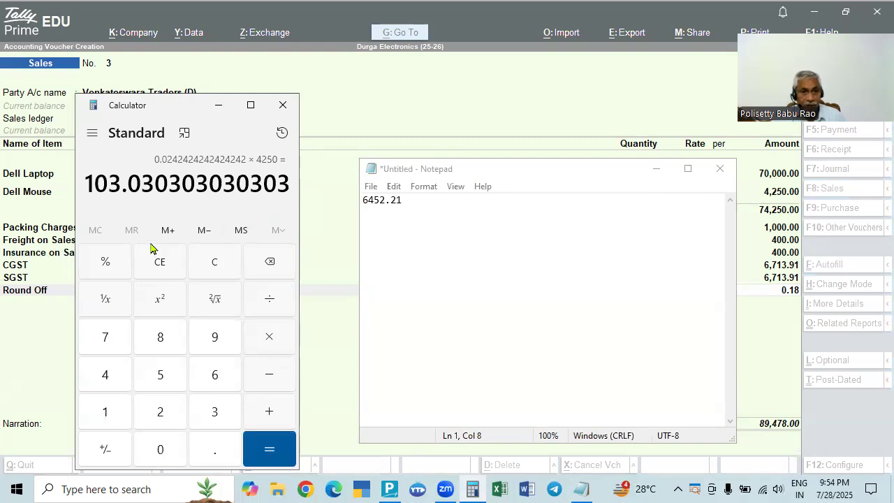
Clear the result and repeat the Dell Mouse's charges share calculation, 1800 ÷ 74250 × 4250
key("Escape")
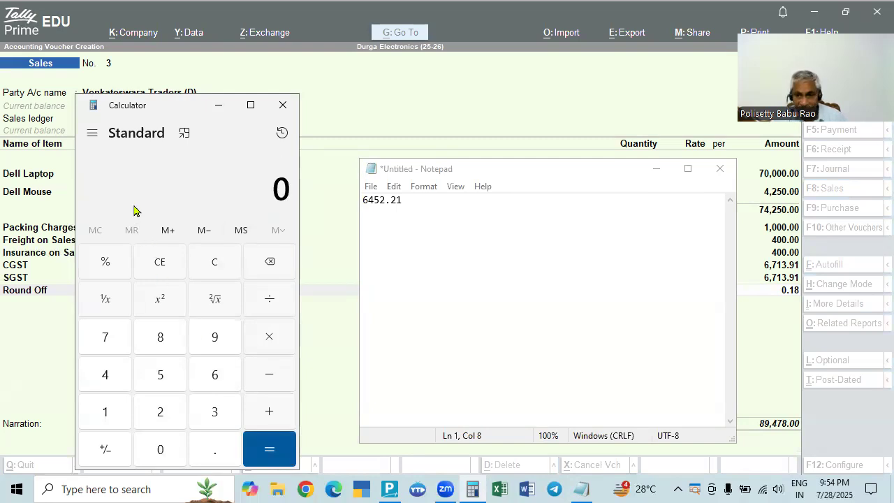
type("1800")
key("slash")
type("74250")
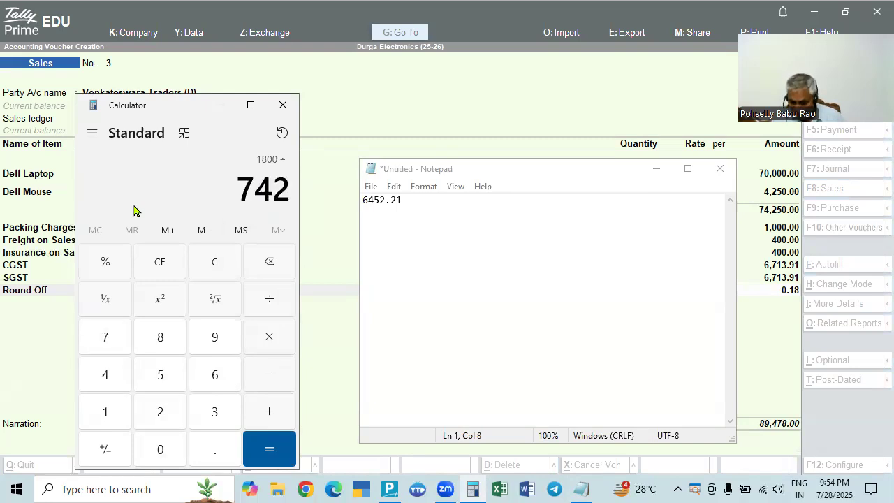
key("asterisk")
type("4250")
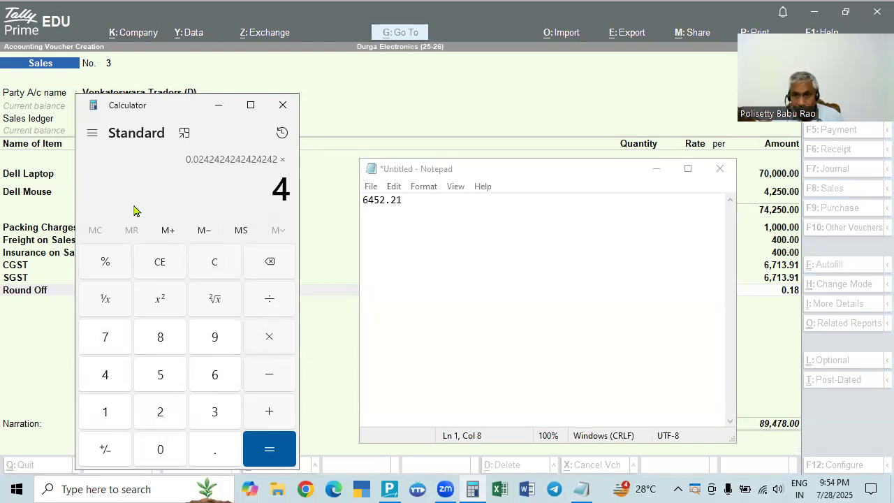
key("Return")
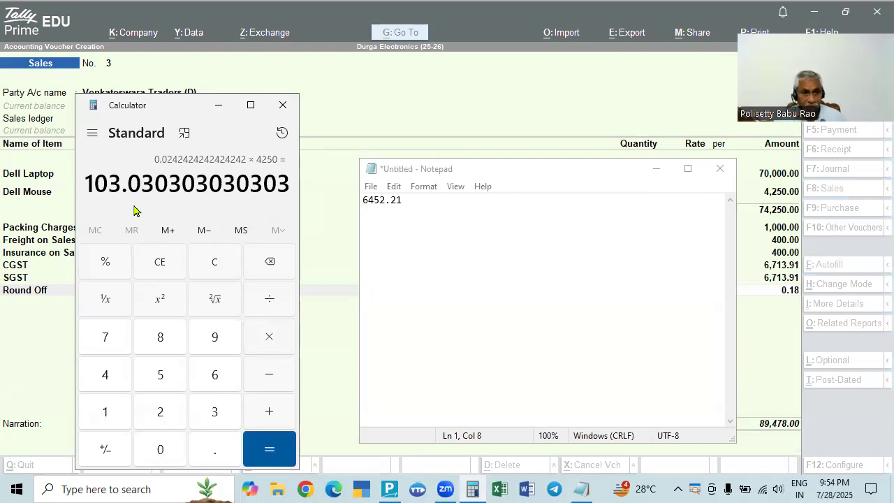
Clear the calculation and add the 103.03 charges share to the mouse value of 4250
key("Escape")
type("103.03")
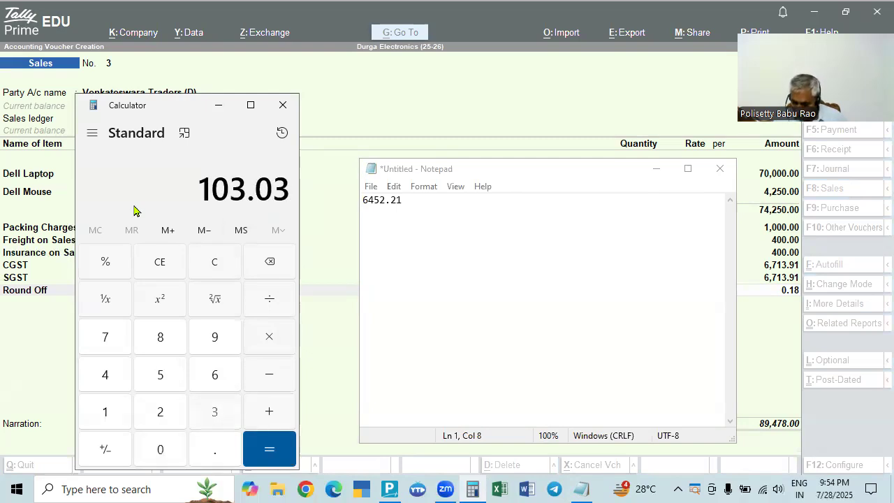
key("plus")
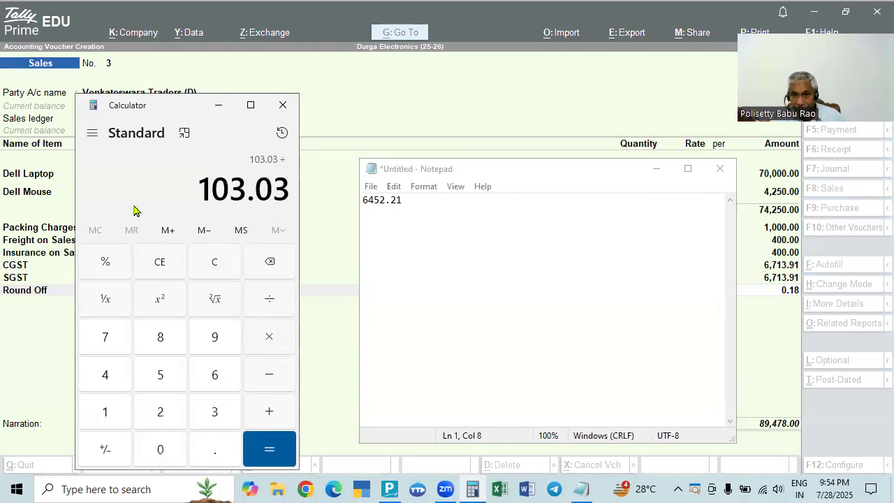
type("4250")
key("Return")
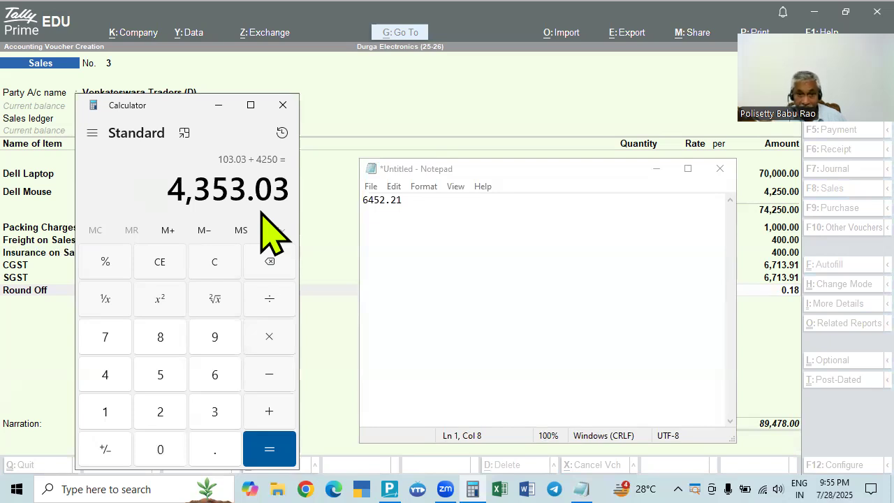
Calculate 6% of the mouse's assessable value and write 261.18 on a second line of the Notepad note
key("asterisk")
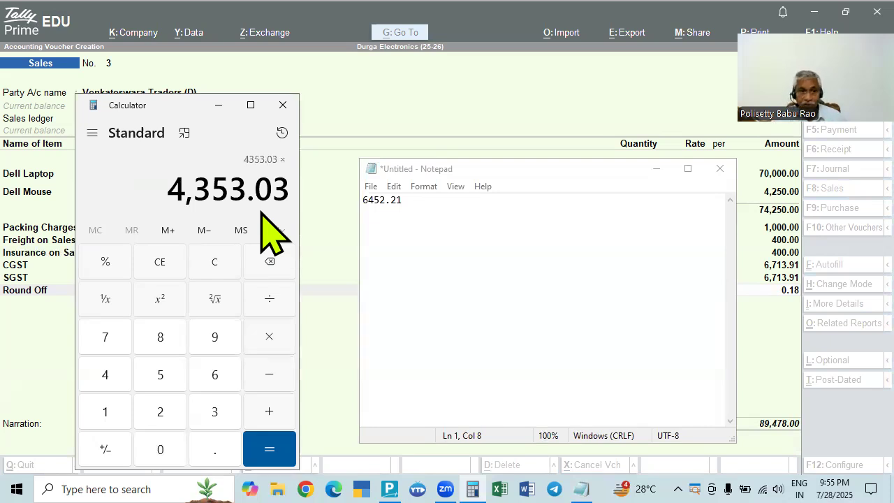
type("6")
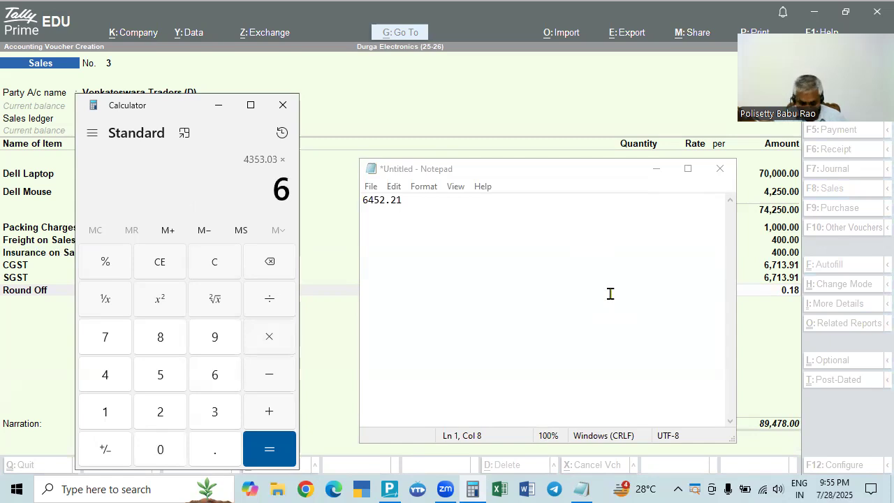
key("percent")
key("Return")
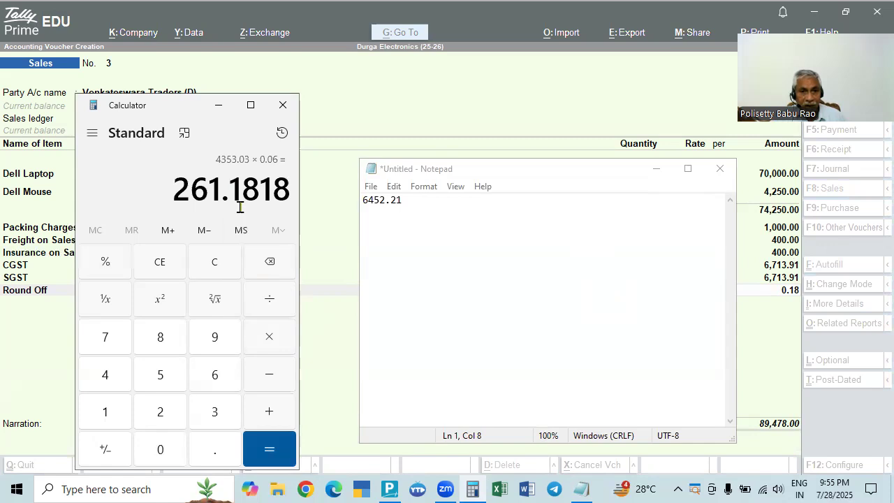
key("Escape")
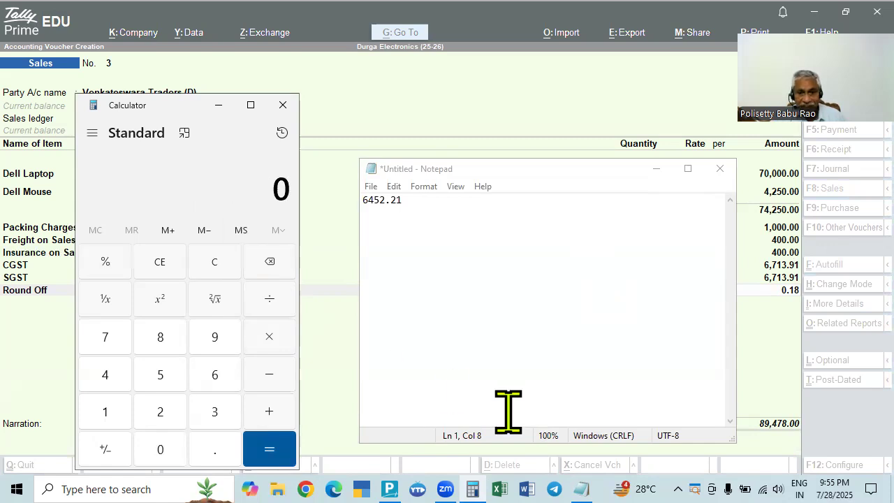
left_click(580, 427)
key("Return")
type("261.18")
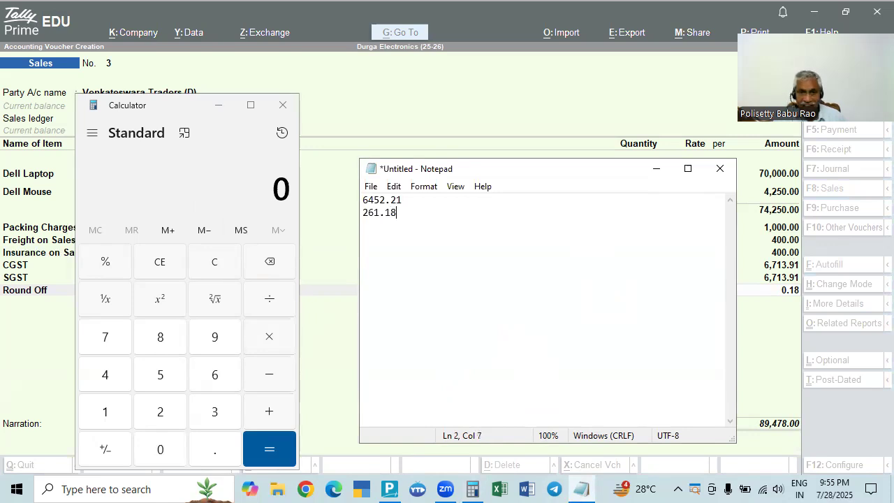
In Calculator, add the two noted tax amounts, 261.18 and 6452.21, to check them against the voucher's CGST
left_click(259, 209)
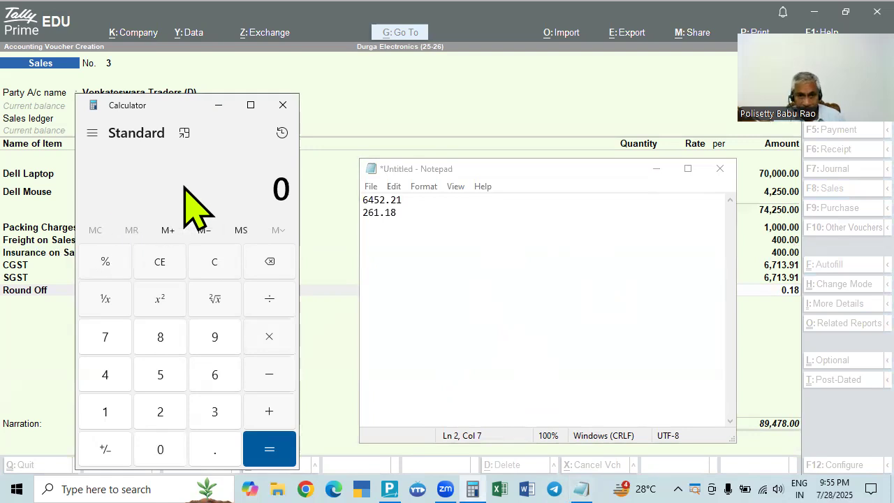
type("261.18")
key("plus")
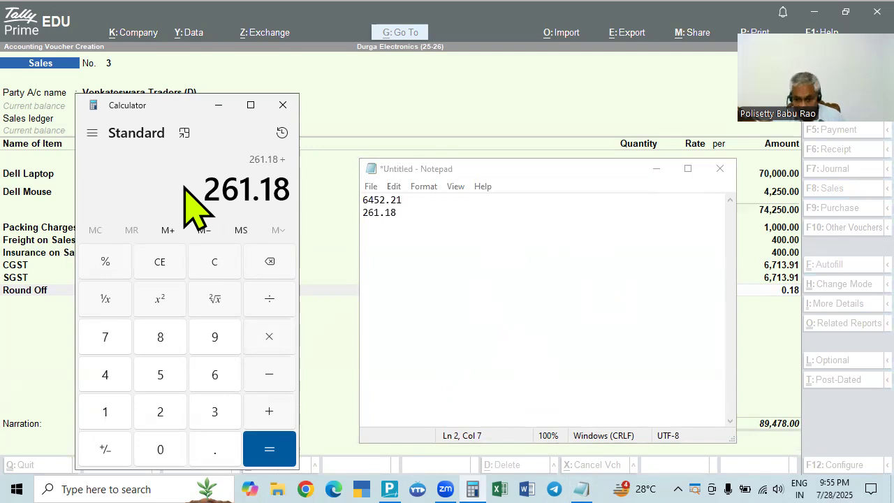
type("6,4")
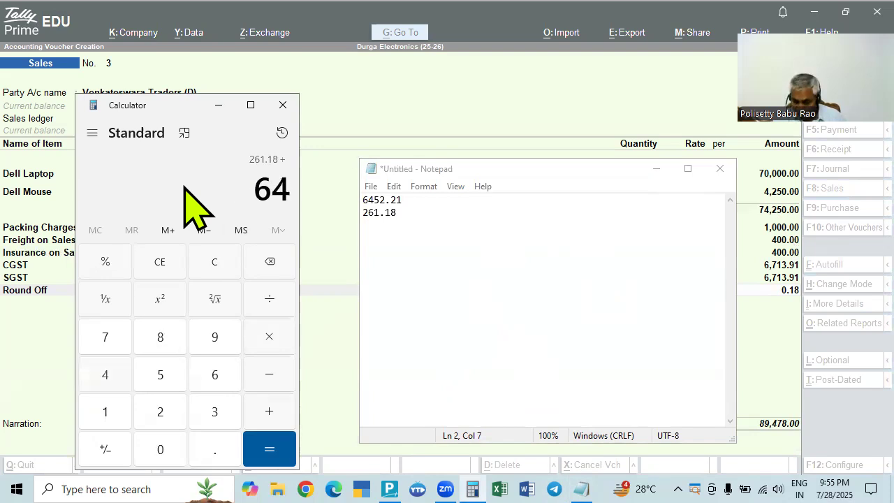
type("52.21")
key("Return")
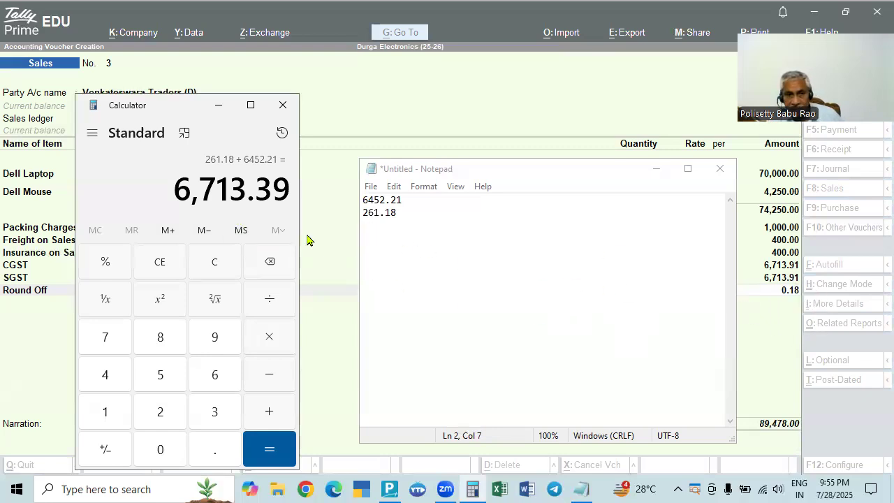
Clear the total and rework the Dell Laptop's share of the additional charges as 1800 ÷ 74250 × 70000
key("Escape")
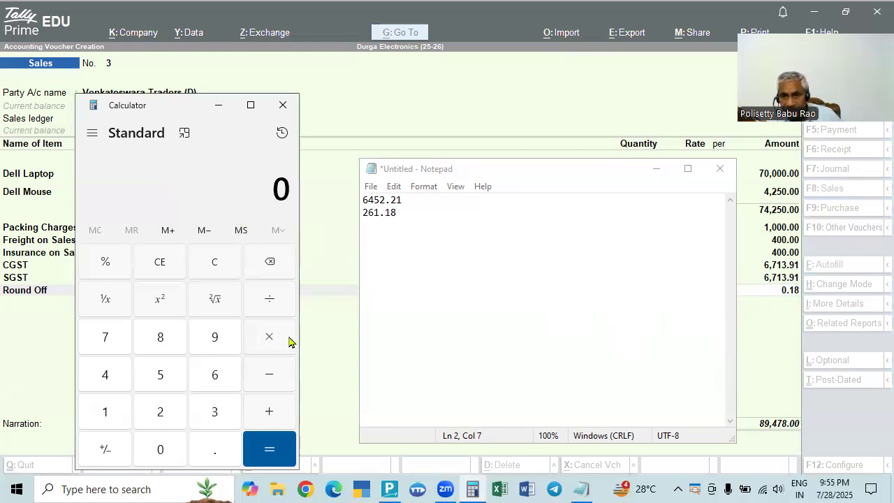
type("1800")
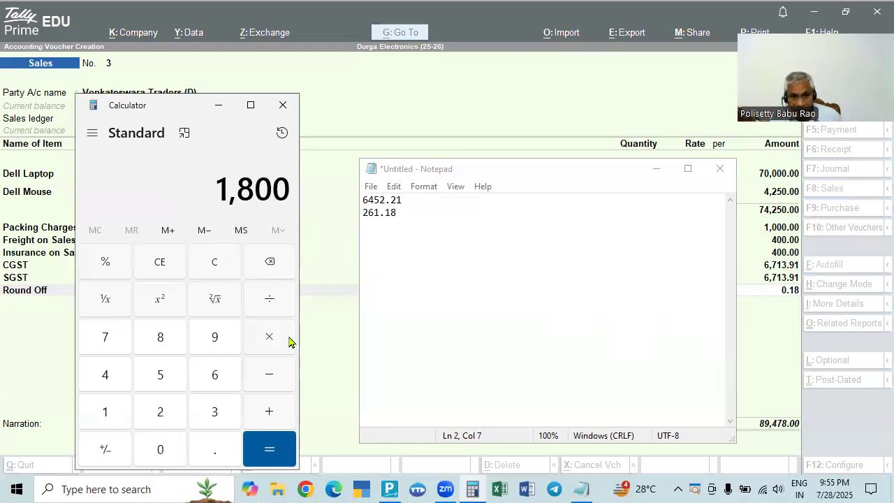
key("slash")
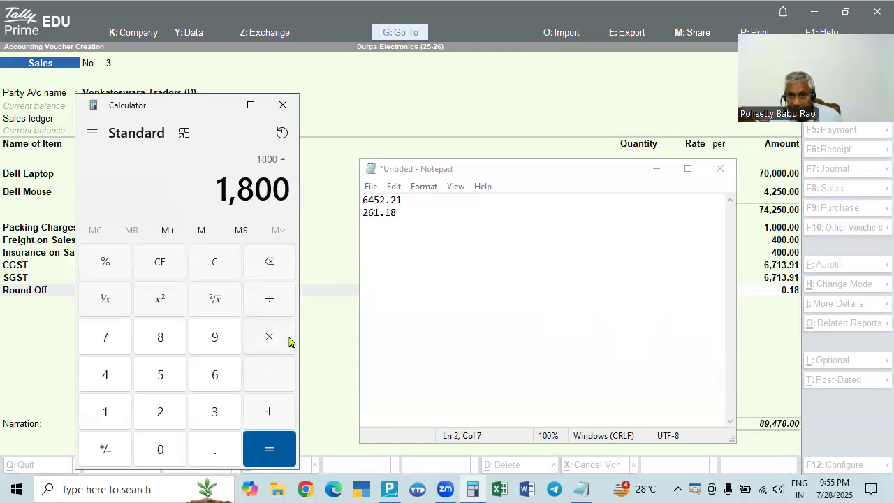
type("74250")
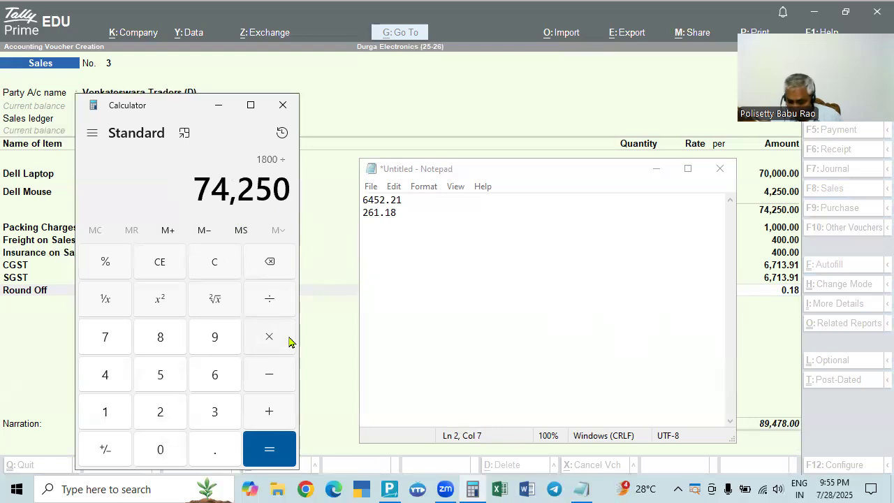
key("asterisk")
type("700000")
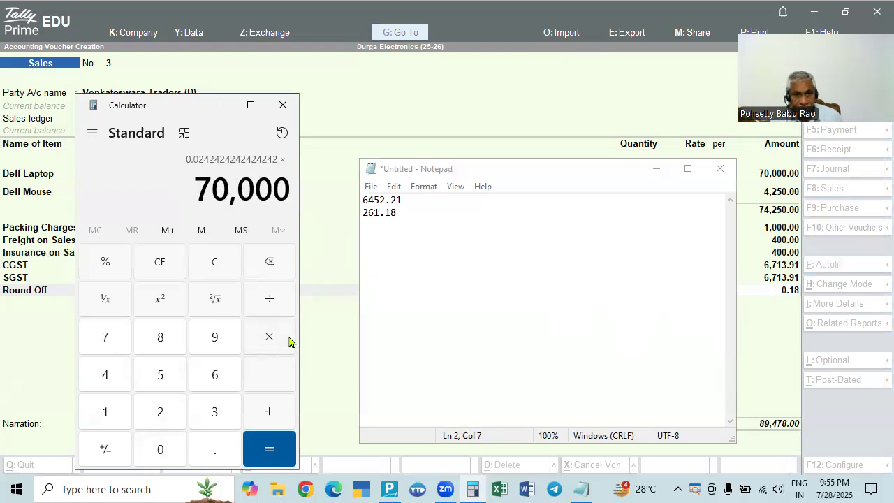
key("Return")
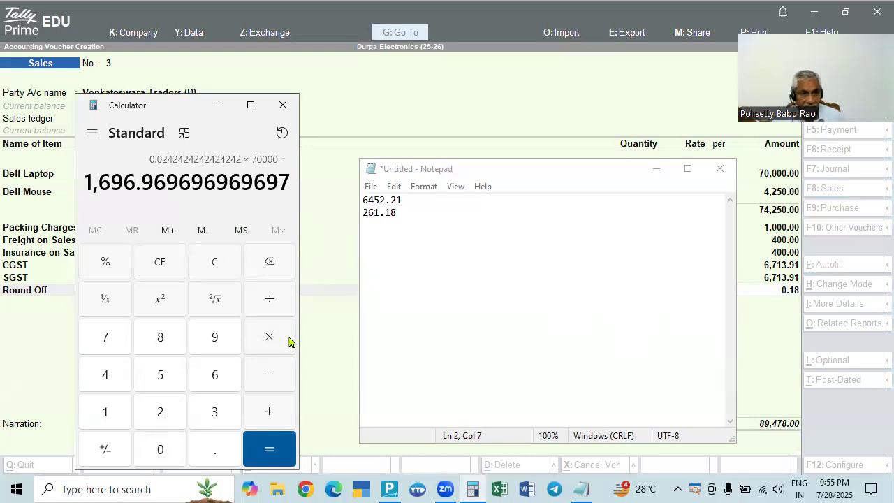
Clear the calculation and add the 1696.97 charges share to the laptop value of 70000
key("Escape")
type("1")
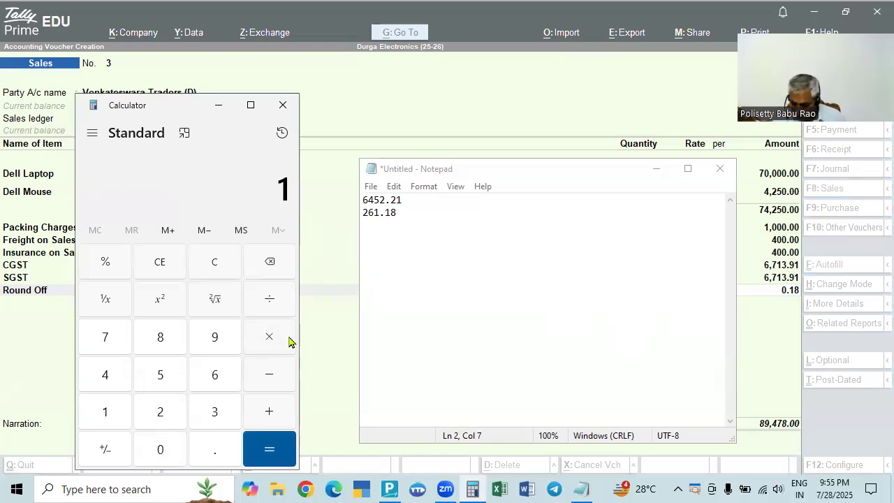
type("696.")
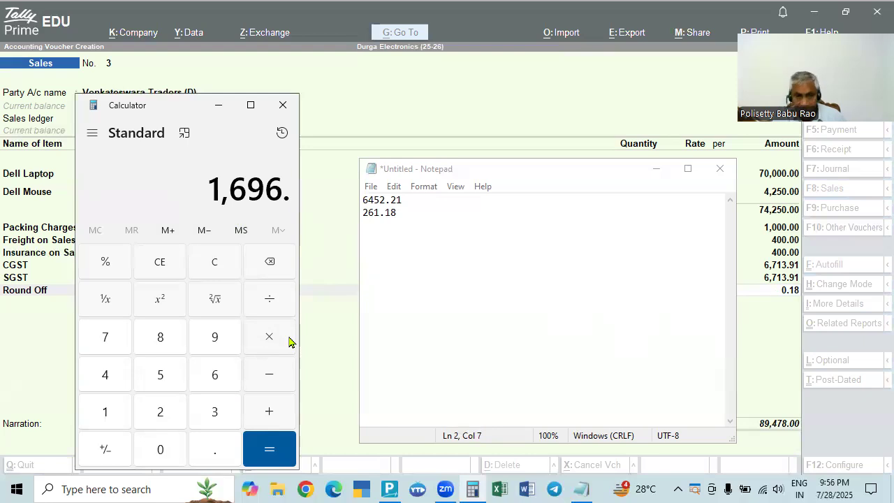
type("97 + 70000")
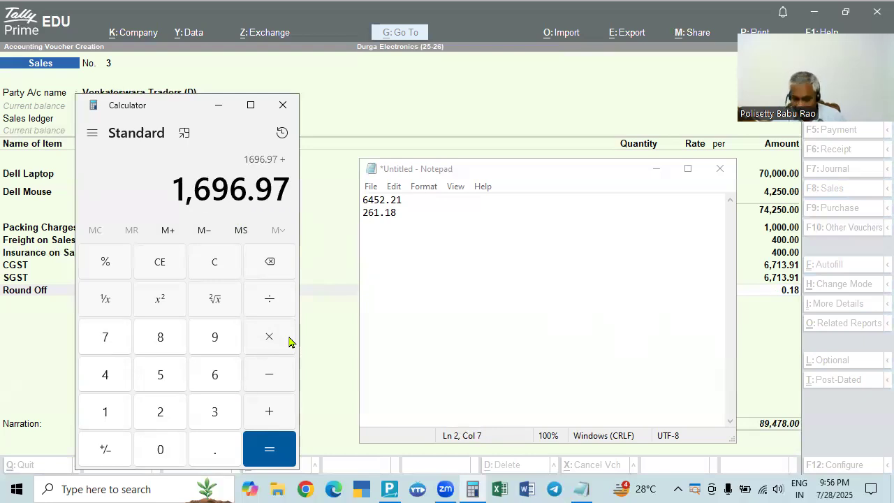
key("Return")
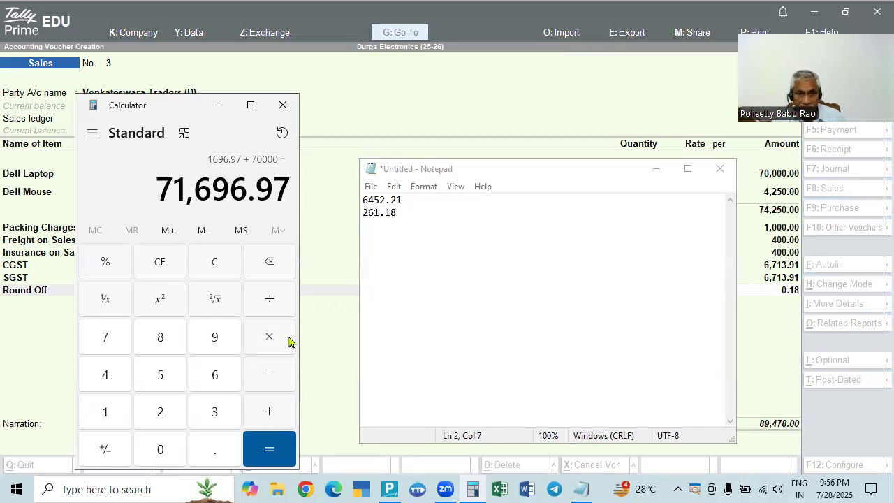
Calculate 9% of the laptop's 71696.97 assessable value and correct the first Notepad line to 6452.73
type("*6")
key("BackSpace")
type("9%")
key("Return")
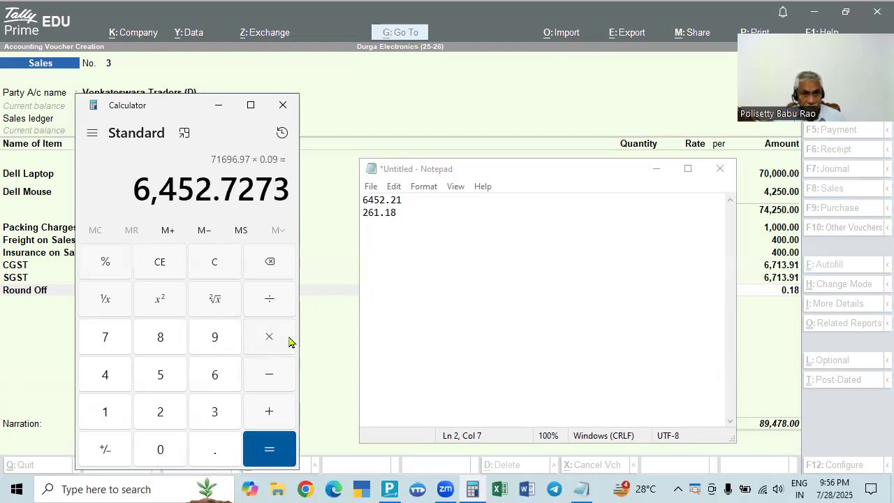
left_click(581, 433)
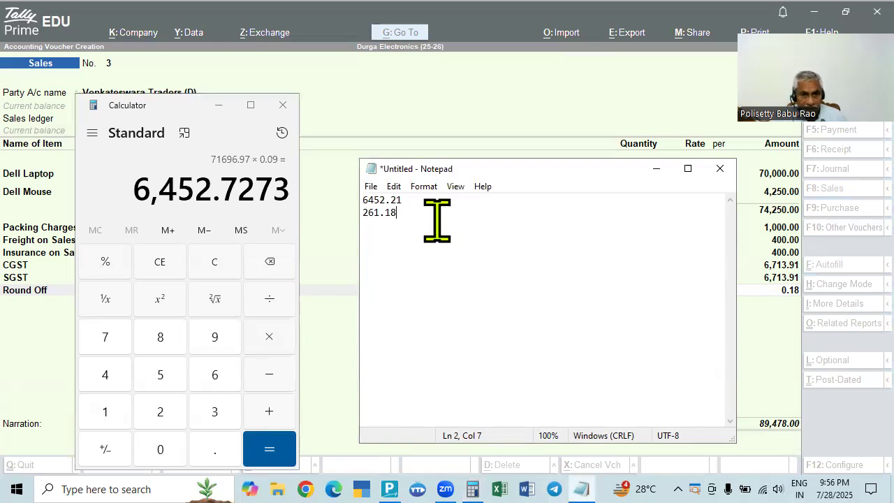
left_click(423, 201)
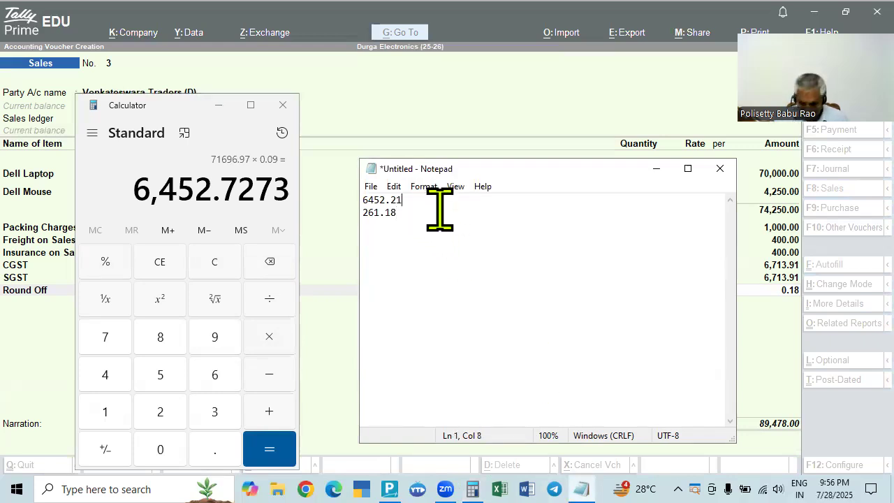
key("BackSpace")
key("BackSpace")
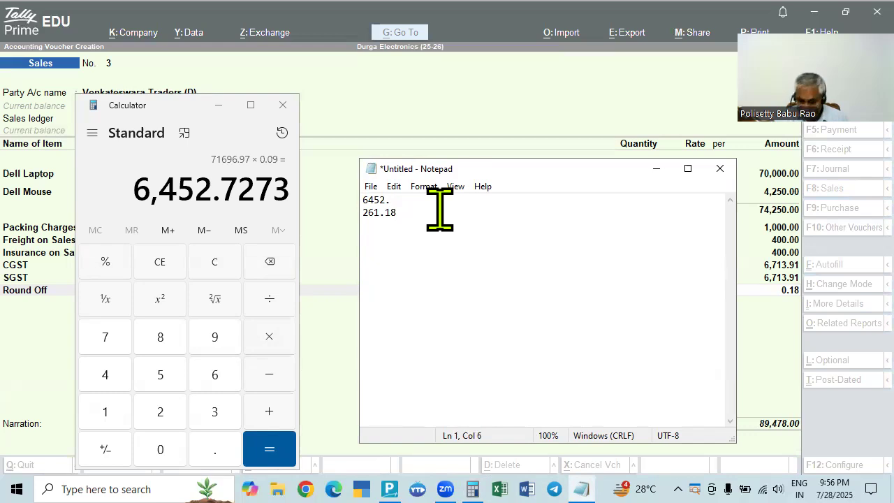
type("73")
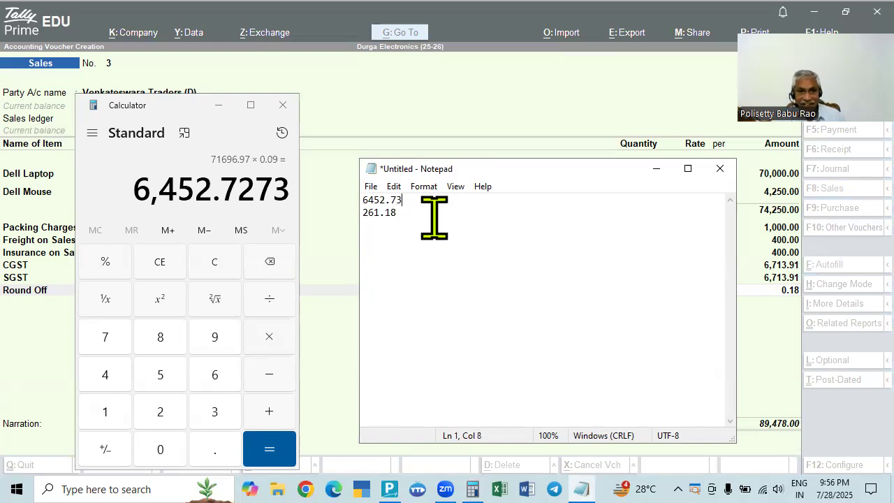
Add the two noted tax amounts, 6452.73 and 261.18, in Calculator to check them against the voucher's CGST
left_click(287, 194)
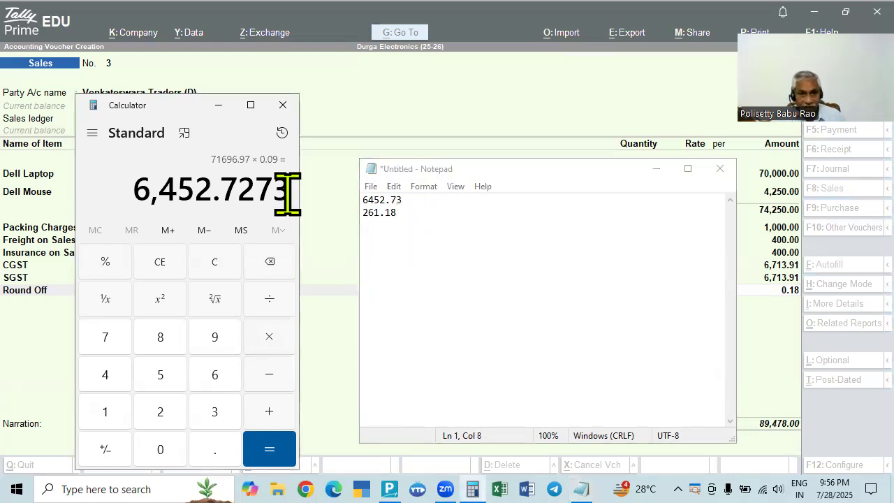
key("Escape")
type("6452.73")
key("plus")
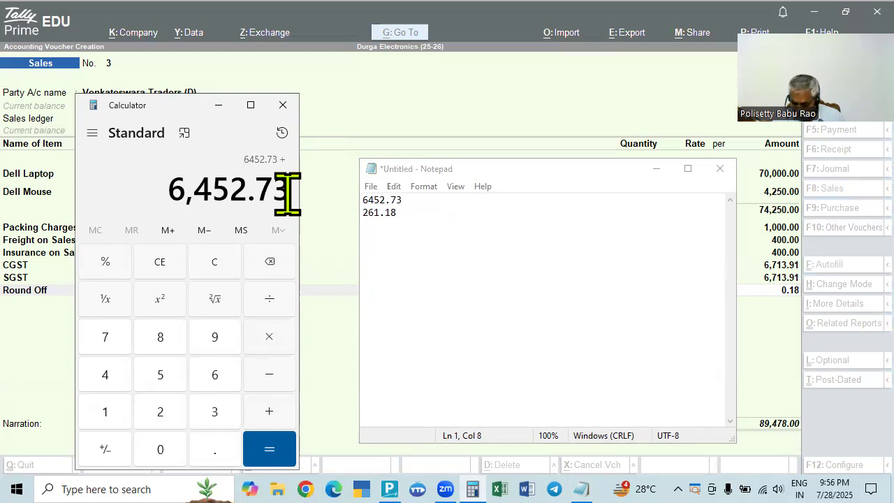
type("261.18")
key("Return")
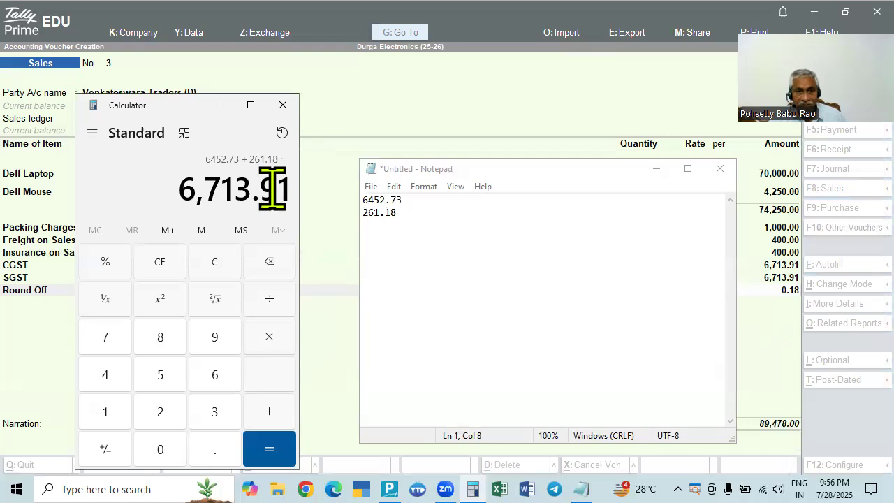
Close Calculator and discard the Notepad note without saving it
left_click(282, 105)
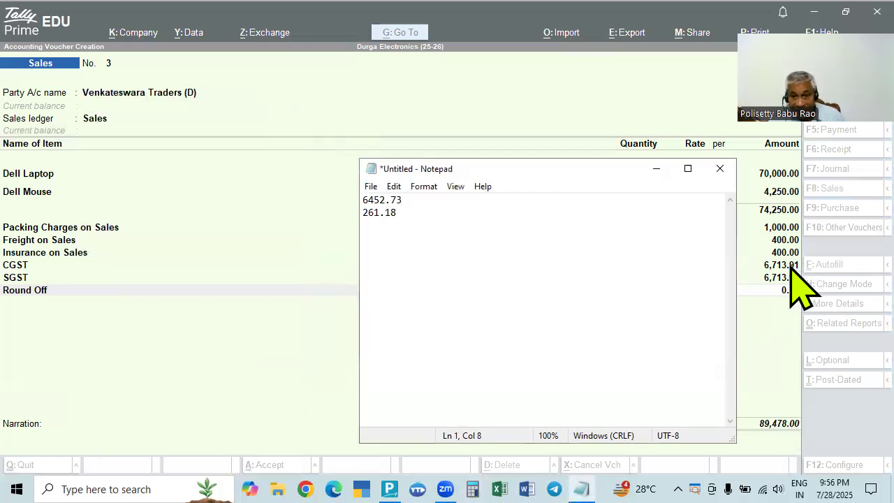
left_click(720, 169)
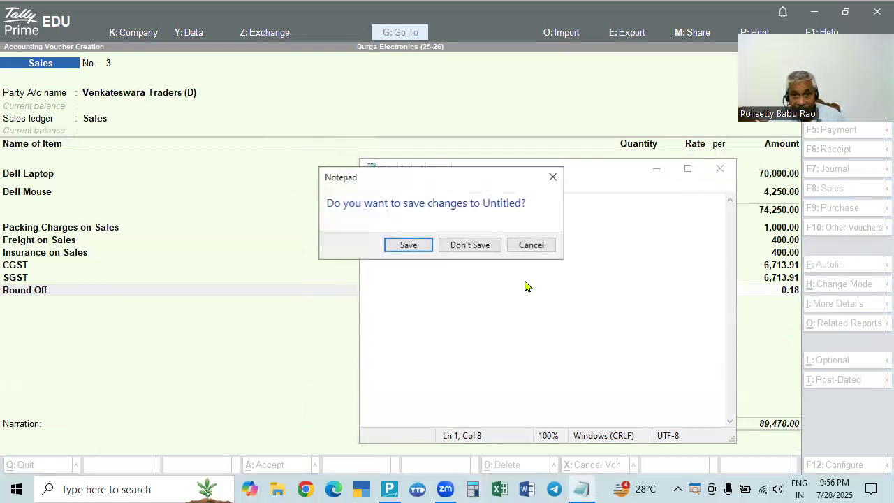
left_click(469, 244)
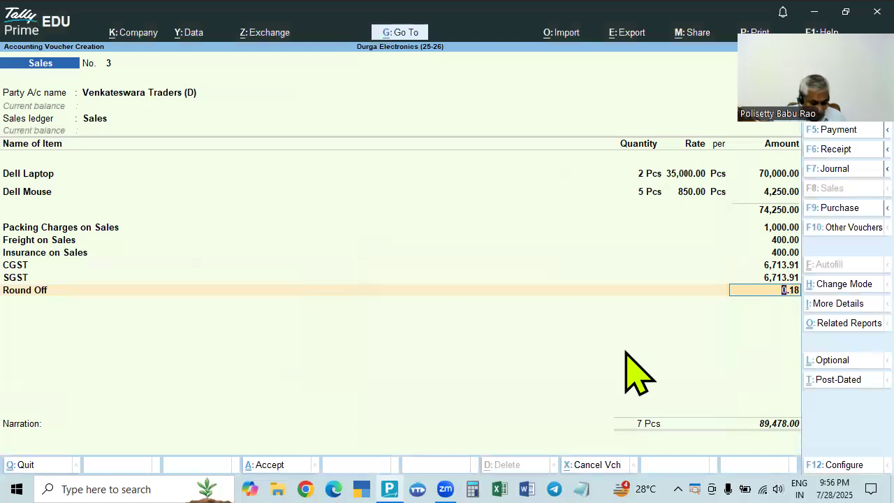
Review the voucher's GST tax analysis in detailed form, with the charges apportioned to each item, and return to the voucher
key("ctrl+o")
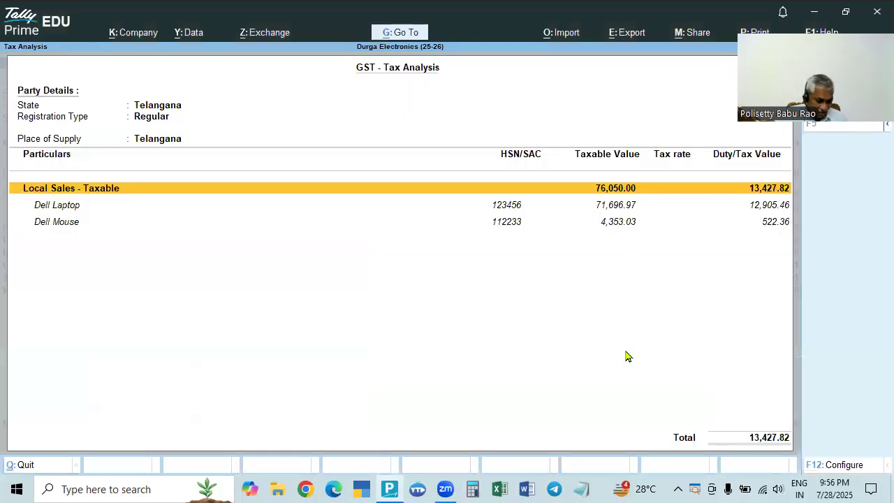
key("alt+F5")
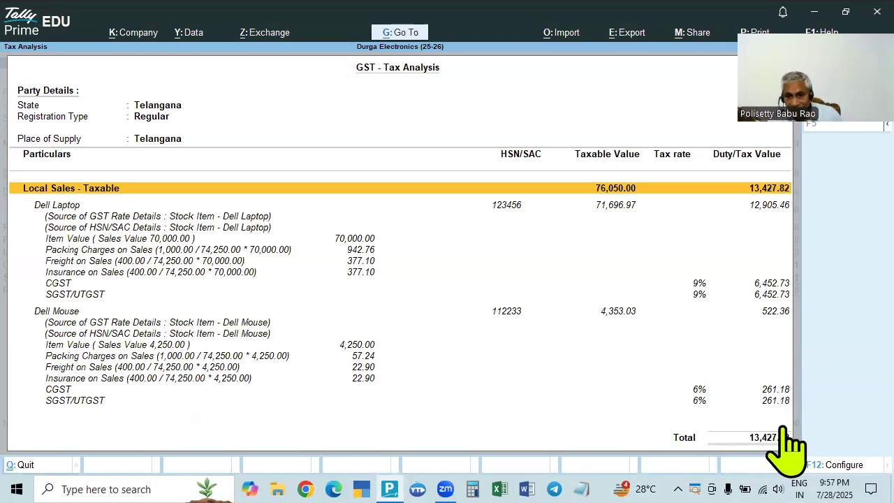
key("Escape")
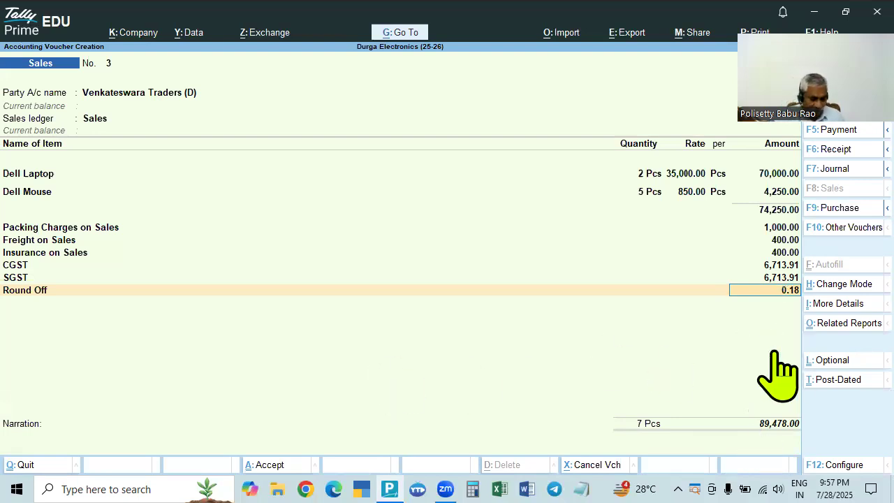
Save the sales voucher to Venkateswara Traders (D) and quit voucher creation to the Gateway of Tally
key("ctrl")
key("ctrl")
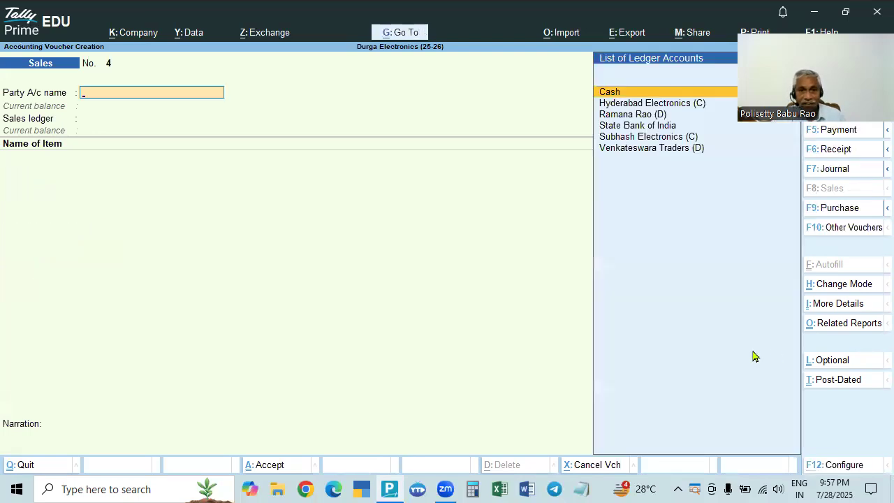
key("Escape")
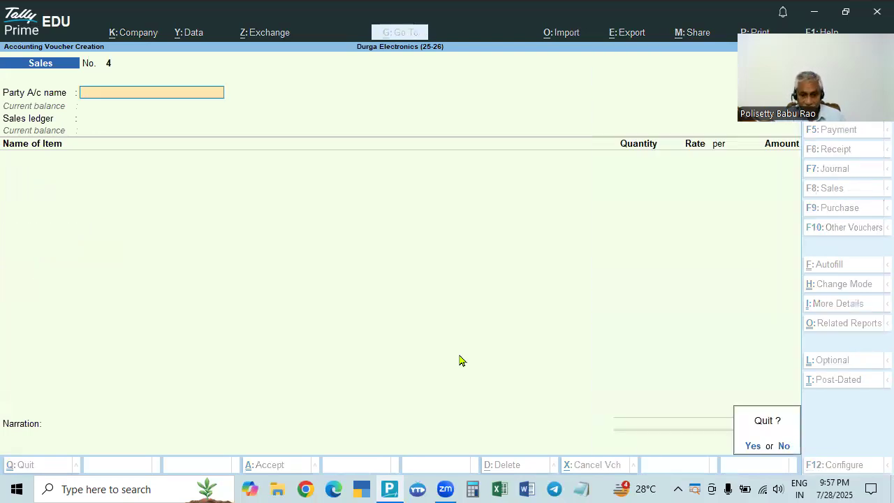
key("n")
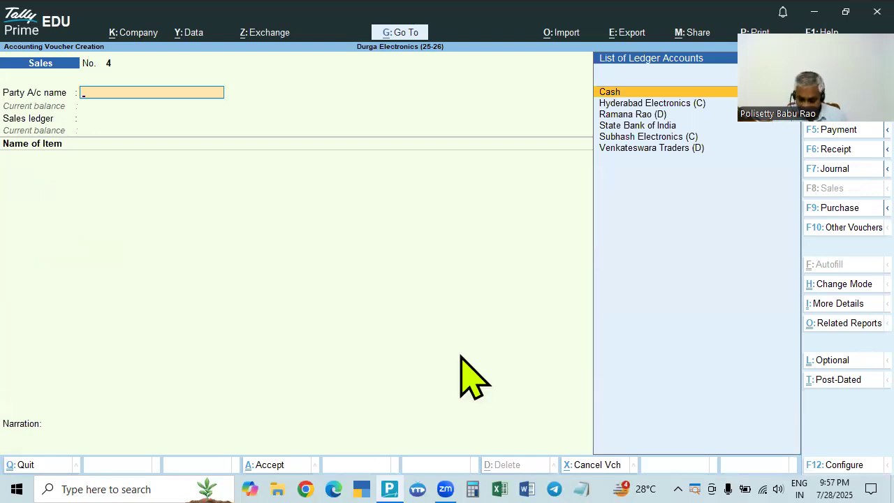
key("Escape")
key("y")
Open the saved sales voucher 3 from the Day Book to review it, and return to the Gateway of Tally
key("End")
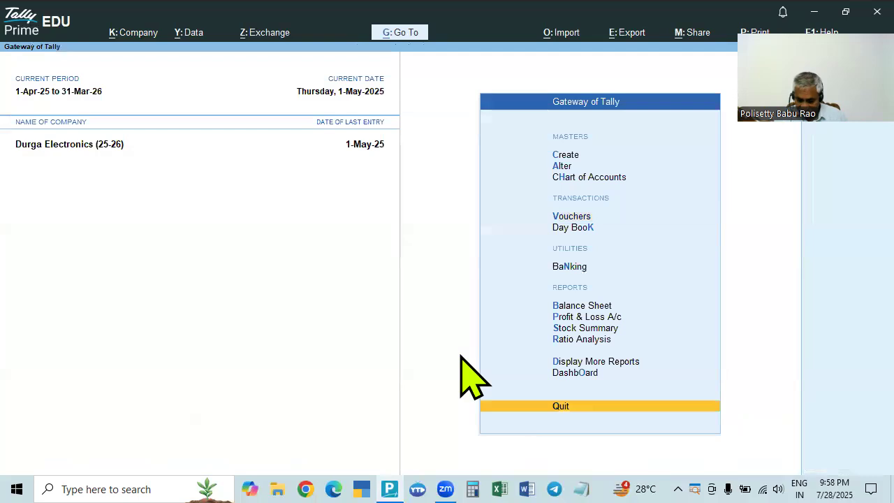
key("Up")
key("Up")
key("Up")
key("Up")
key("Up")
key("Up")
key("Up")
key("Up")
key("Return")
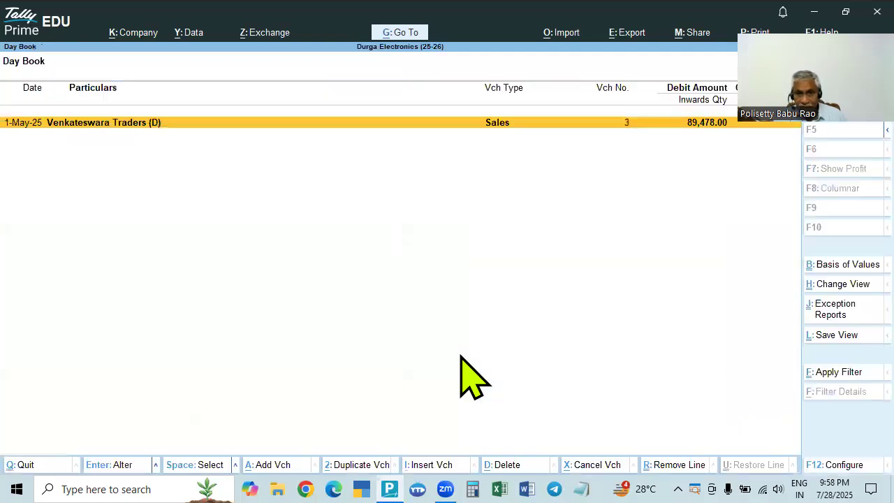
key("Return")
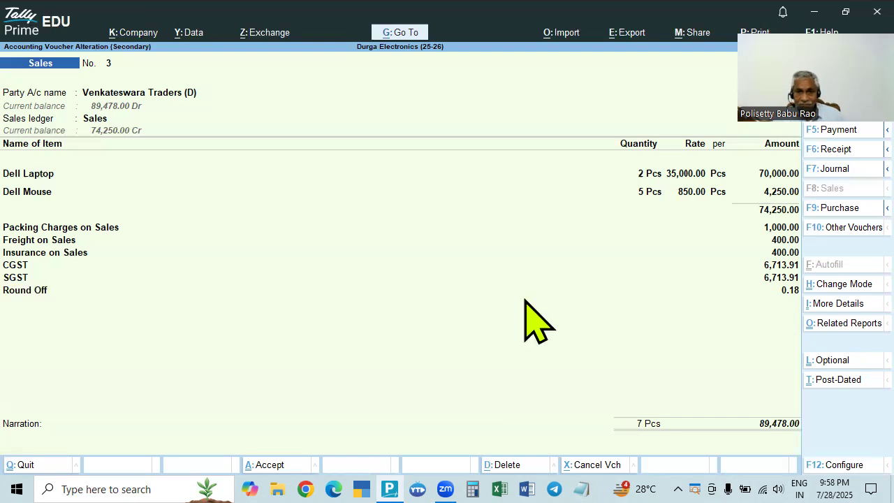
key("Escape")
key("Escape")
Start a new sales voucher and set its voucher date and effective date to 2-5-2025
key("Up")
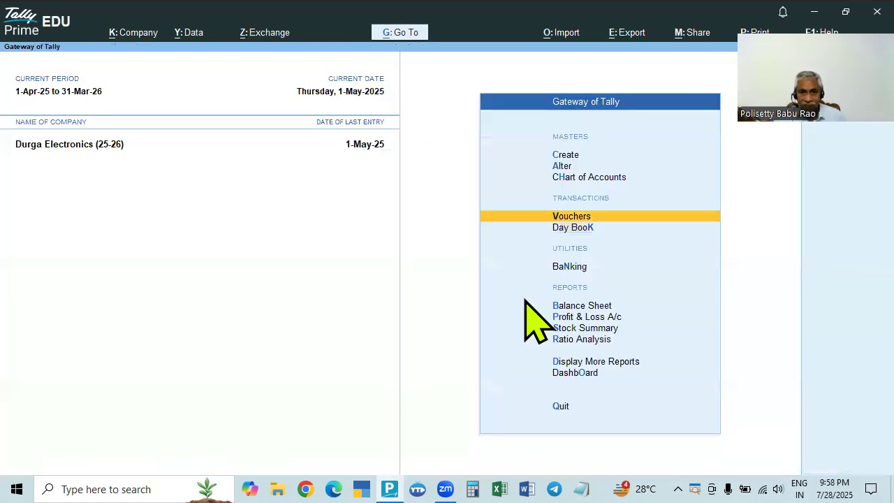
key("Return")
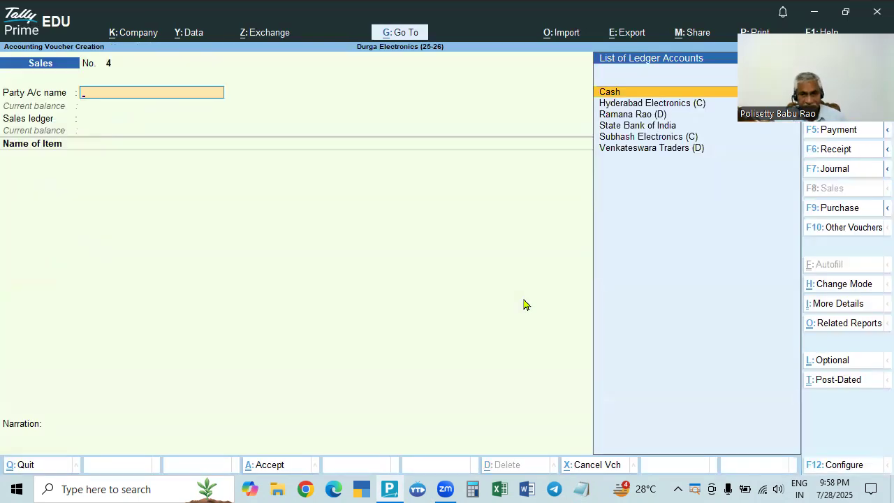
key("F2")
key("Return")
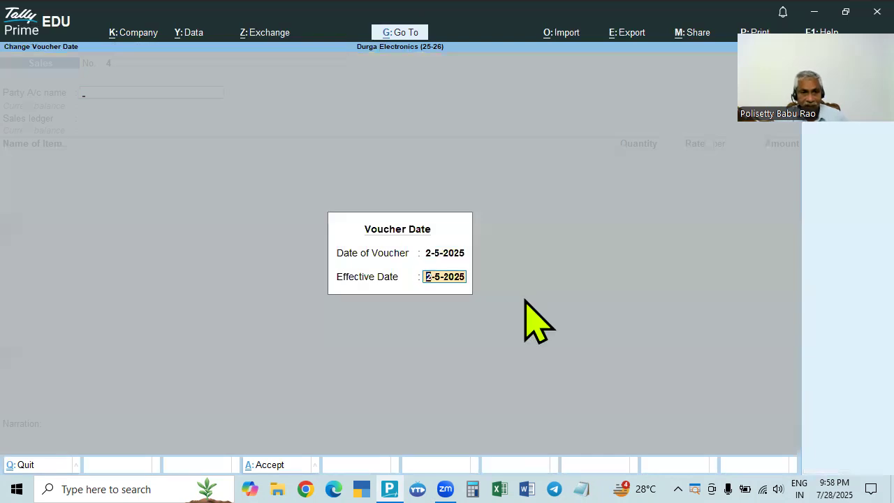
key("Return")
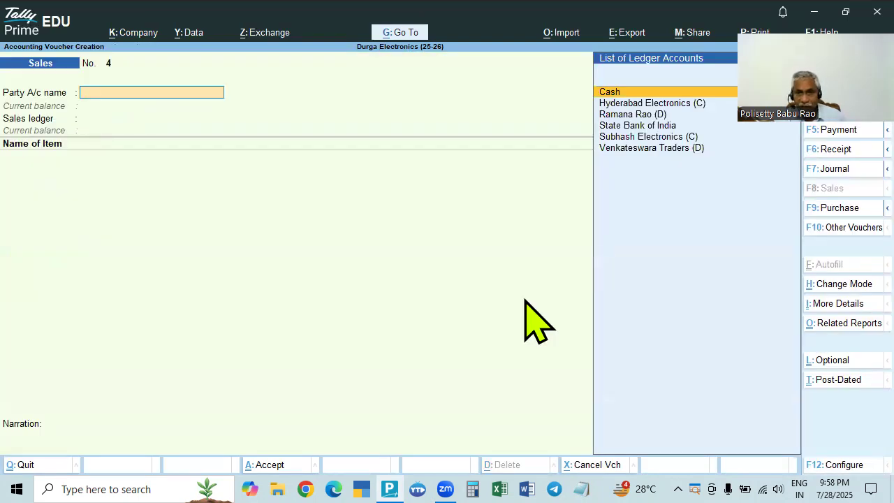
Choose the unregistered customer's ledger as the party, accept the party details, and select Sales as the sales ledger
key("Down")
key("Down")
key("Return")
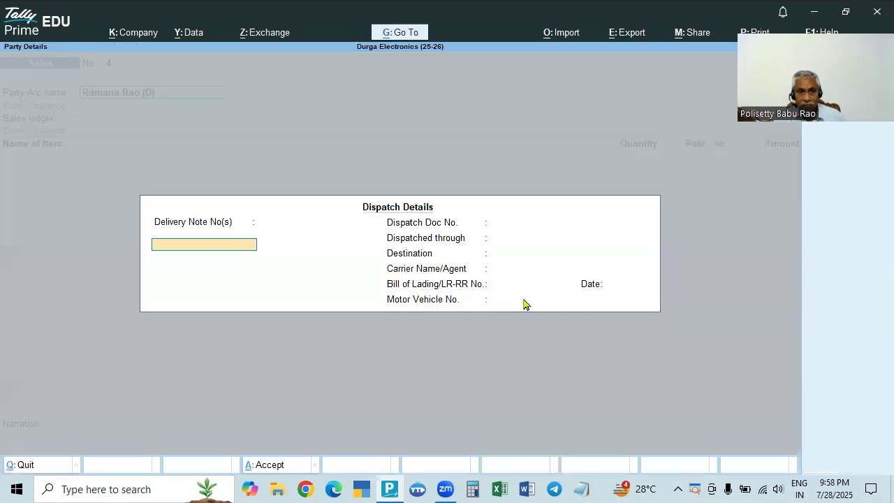
key("Escape")
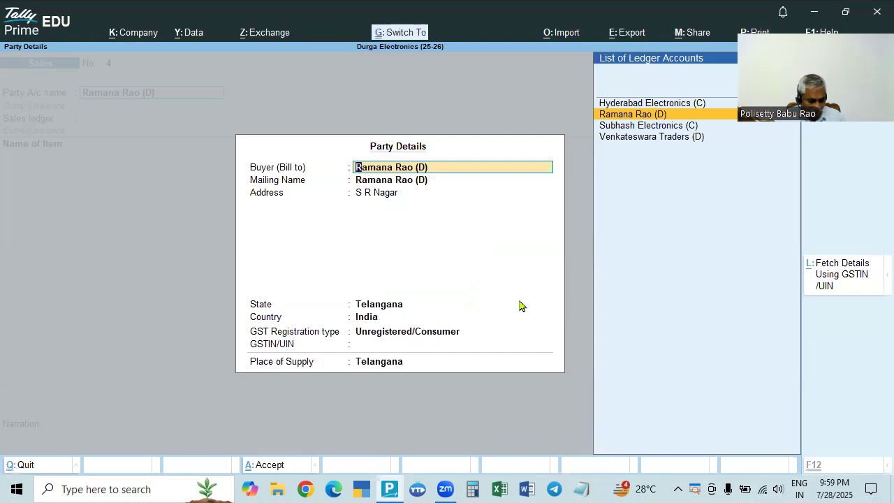
key("ctrl+a")
key("Down")
key("Return")
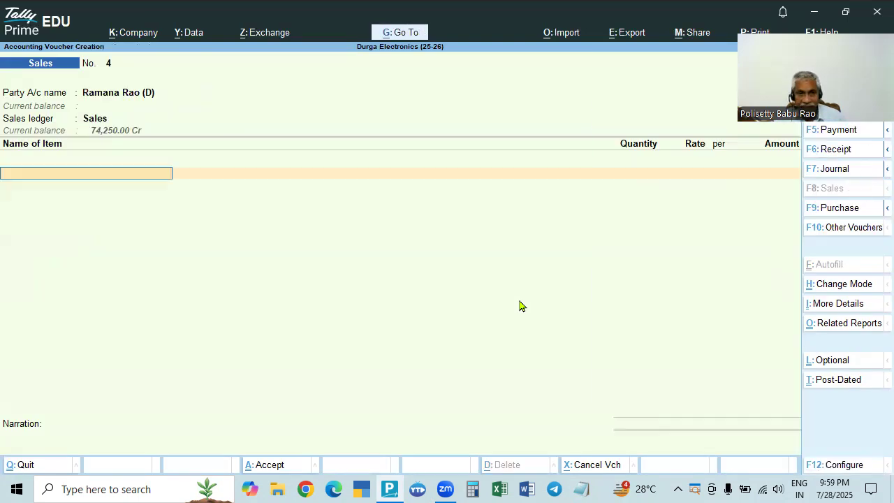
Add the HP Computers stock item to the invoice with a quantity of 2 Pcs
key("Down")
key("Down")
key("Down")
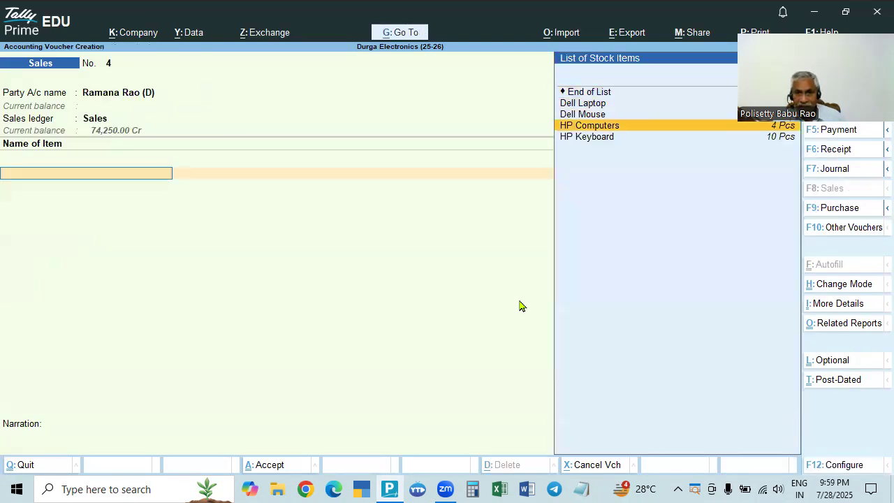
key("Return")
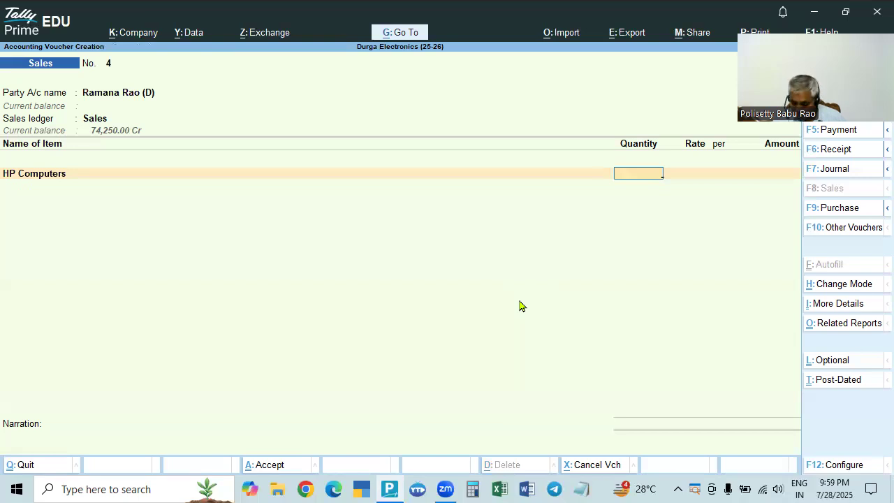
type("2")
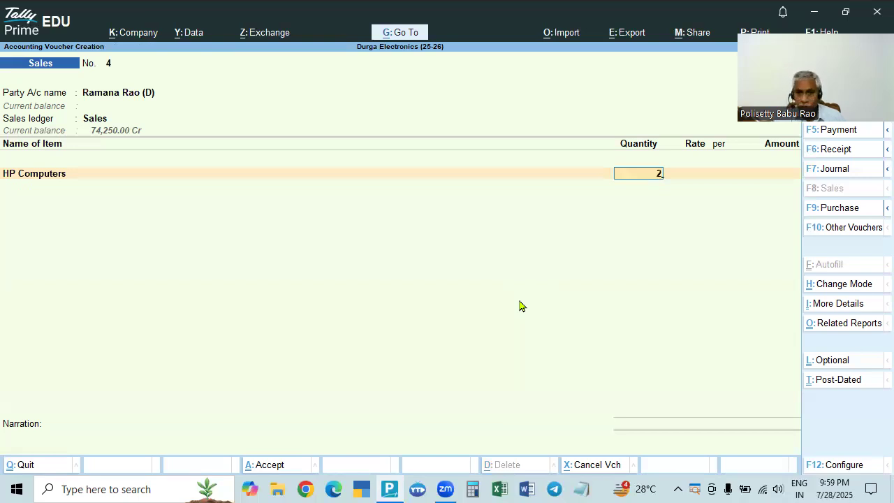
key("Return")
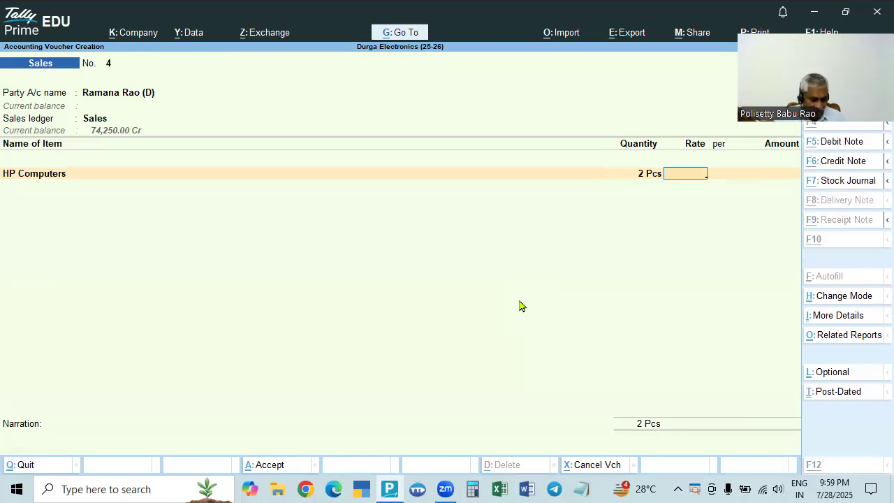
Check the purchase rate of HP Computers in the stock query and set the item's selling rate to 45,000 per Pcs
key("alt+s")
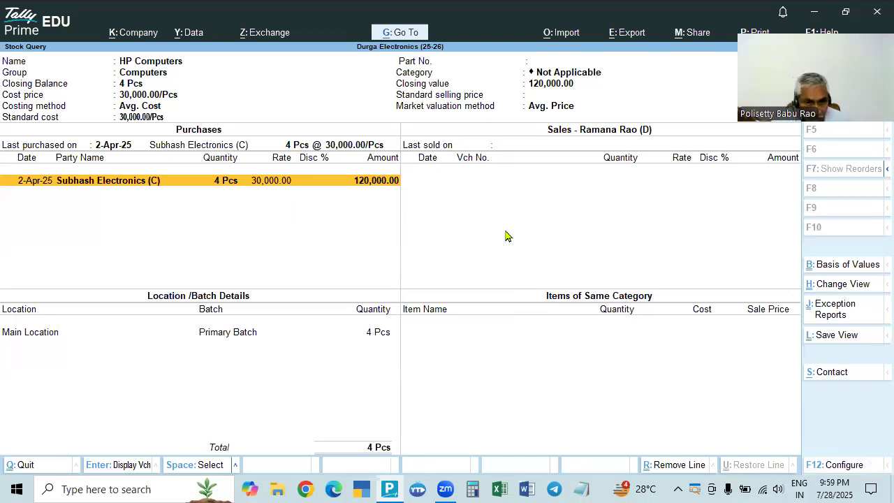
key("Escape")
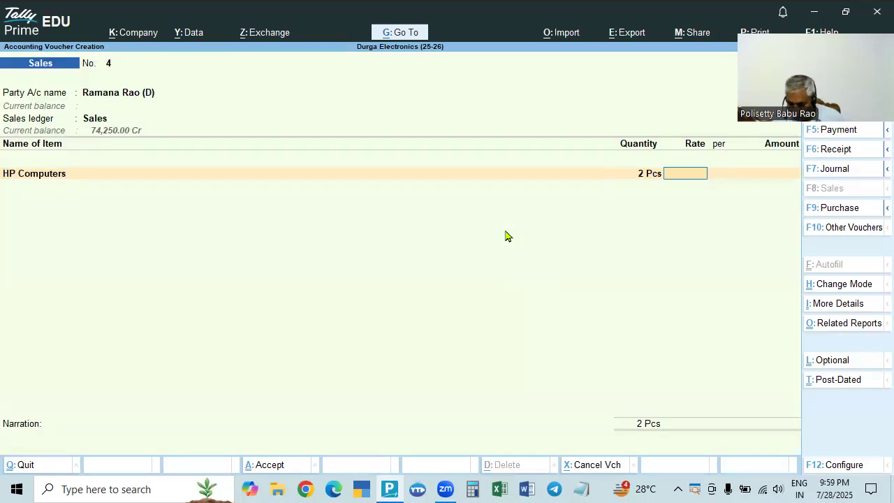
type("45000")
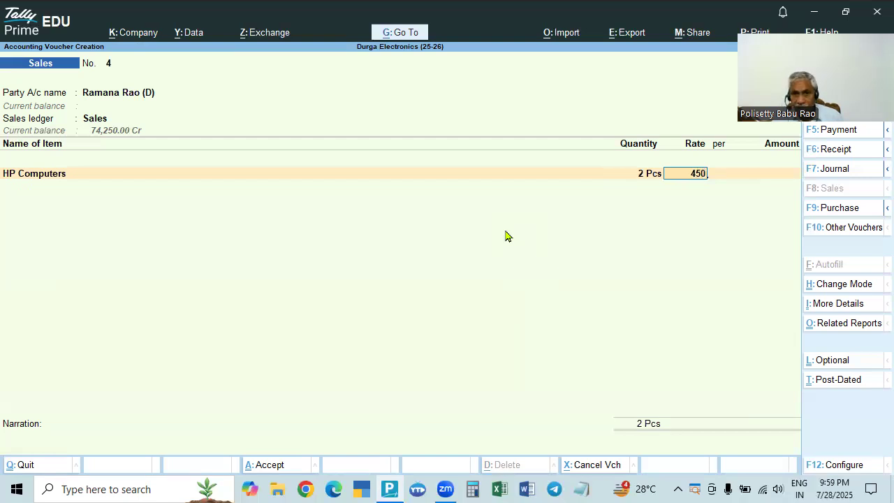
key("Return")
key("Return")
key("Return")
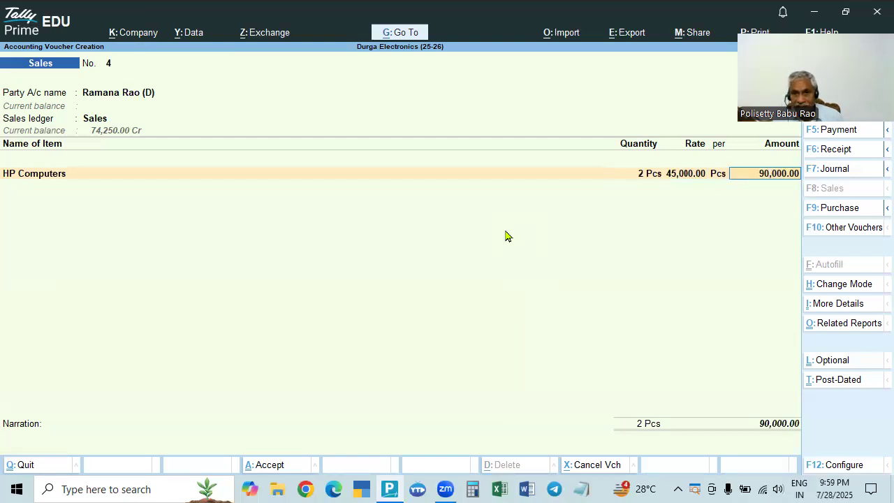
Add the HP Keyboard stock item to the invoice with a quantity of 5 Pcs
key("Down")
key("Down")
key("Down")
key("Down")
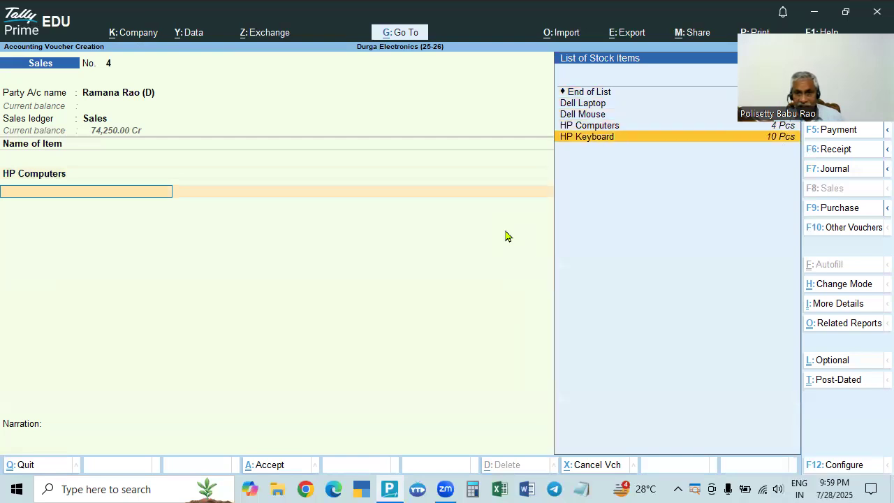
key("Return")
type("5")
key("Return")
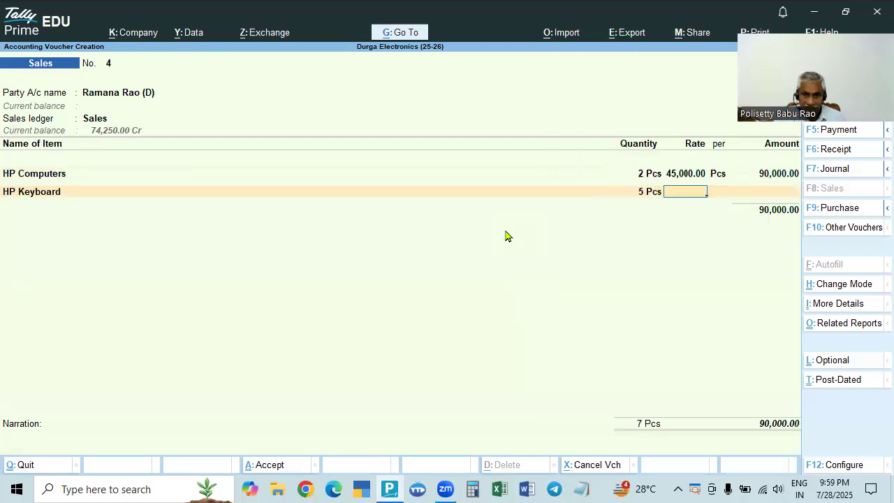
Check the purchase rate of HP Keyboard in the stock query and set its selling rate to 750 per Pcs
key("alt+s")
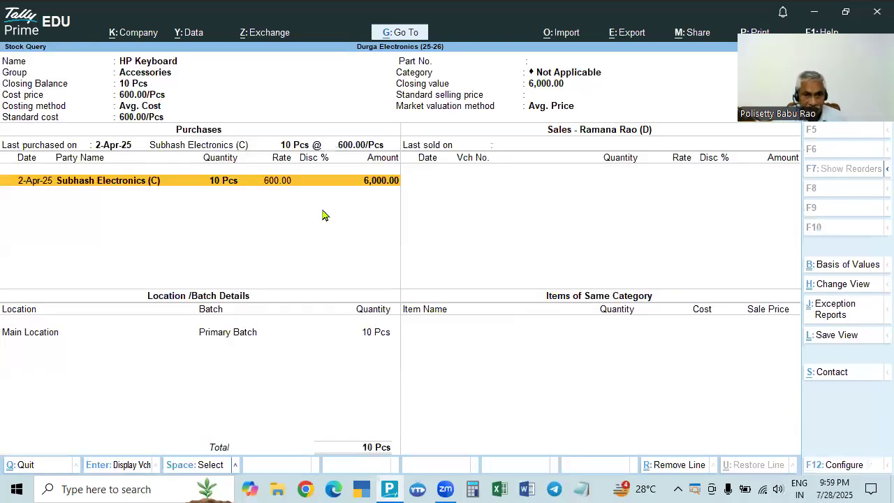
key("Escape")
type("750")
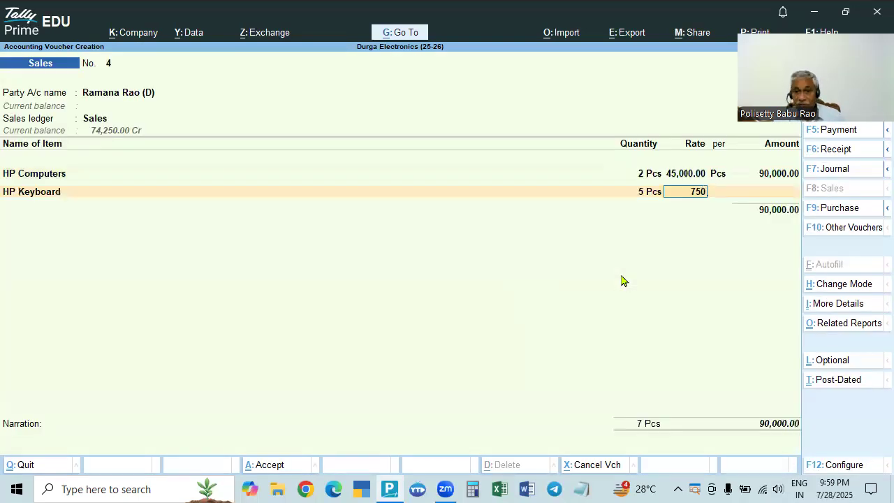
key("Return")
key("Return")
key("Return")
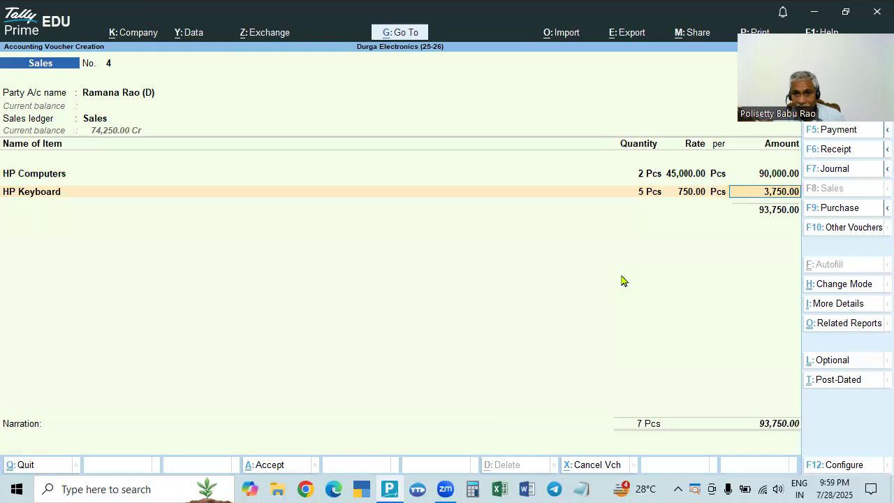
key("Return")
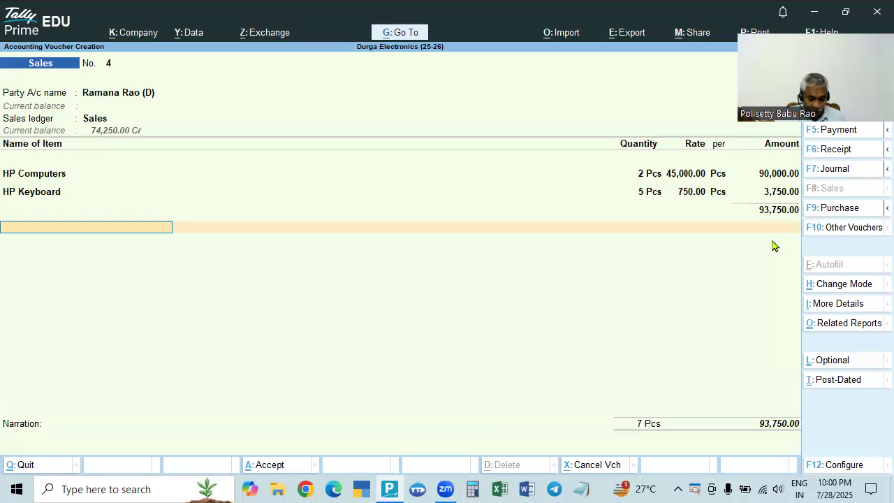
Finish the item list and add the Packing Charges on Sales ledger below the items
key("Return")
key("Down")
key("Down")
key("Down")
key("Down")
key("Down")
key("Down")
key("Down")
key("Down")
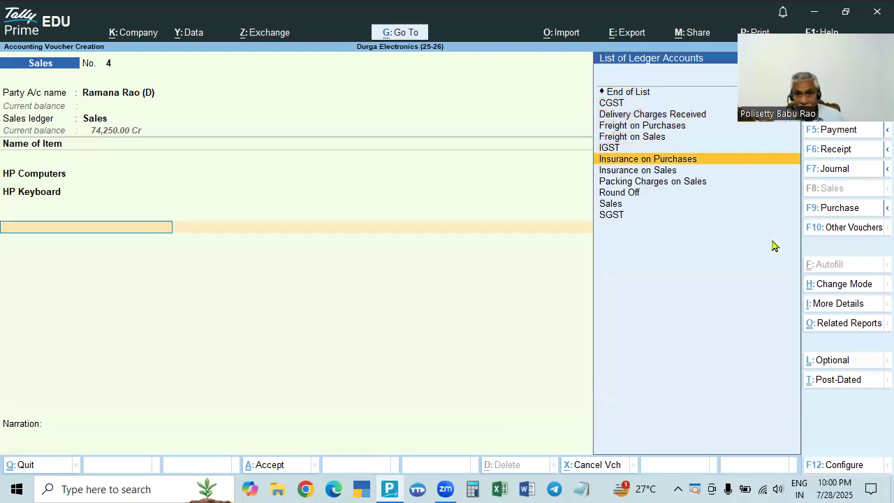
key("Return")
key("Return")
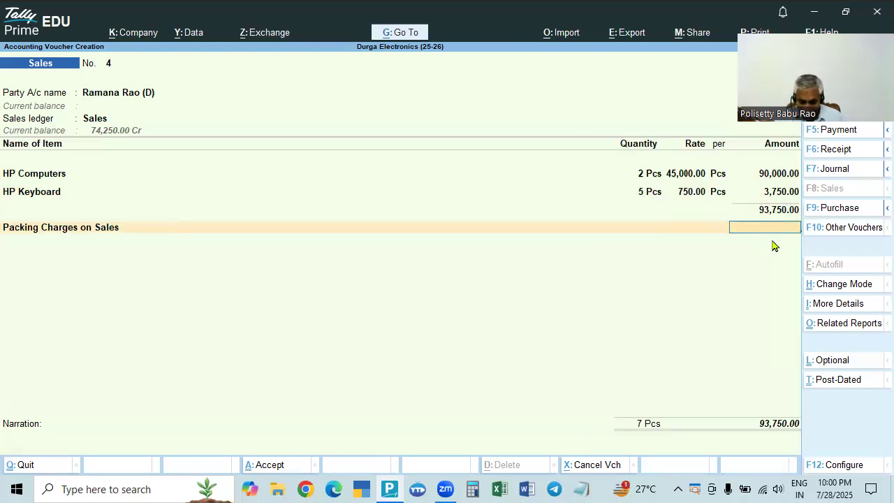
Open the Packing Charges on Sales ledger for alteration and set its inclusion in assessable value calculation to Not Applicable
key("BackSpace")
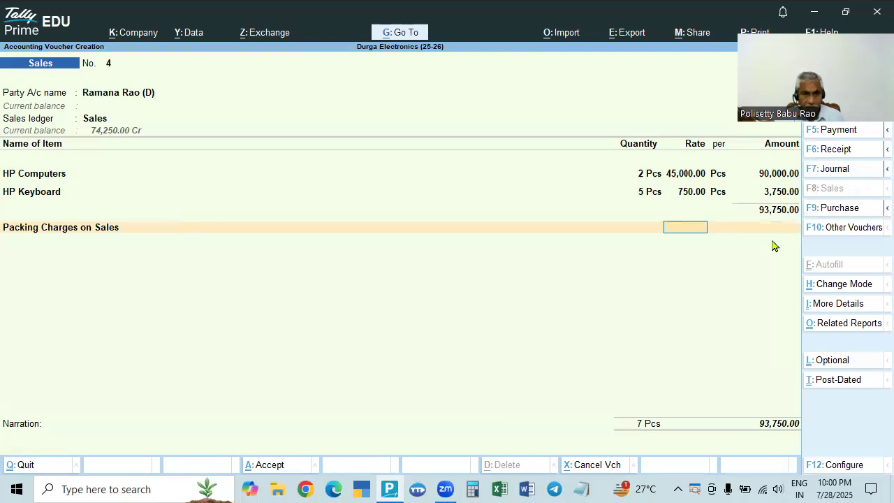
key("BackSpace")
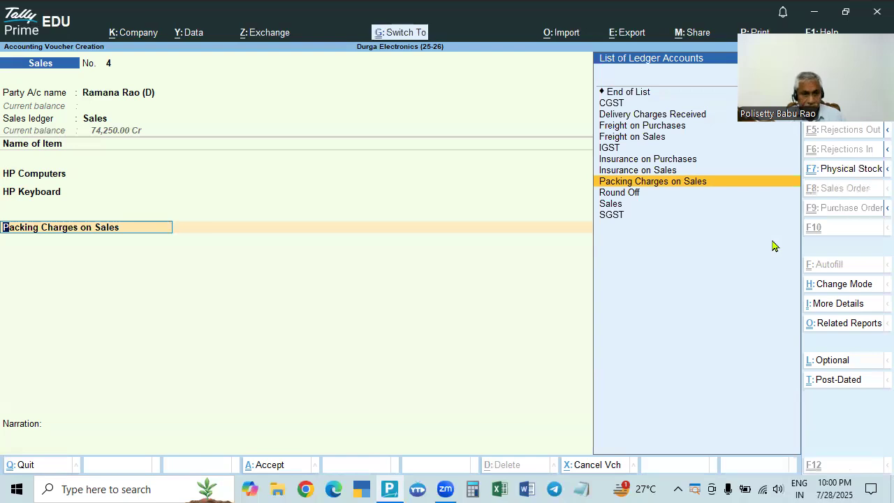
key("ctrl+Return")
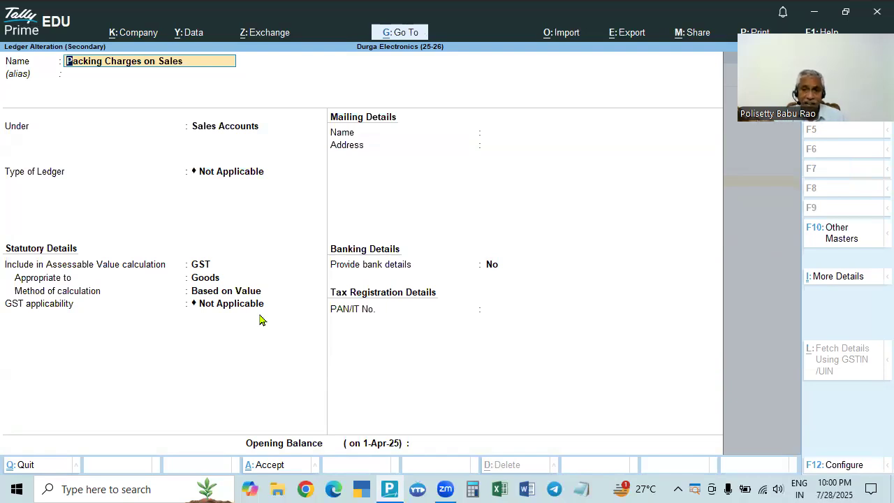
left_click(200, 266)
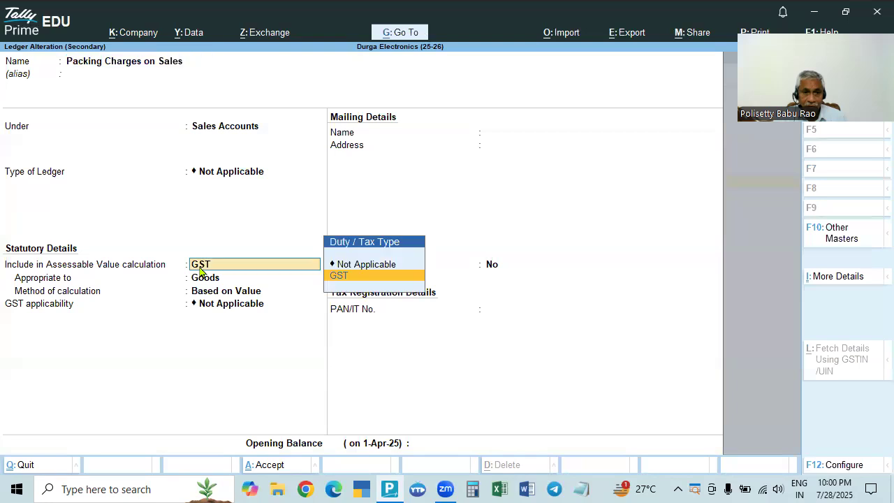
key("Up")
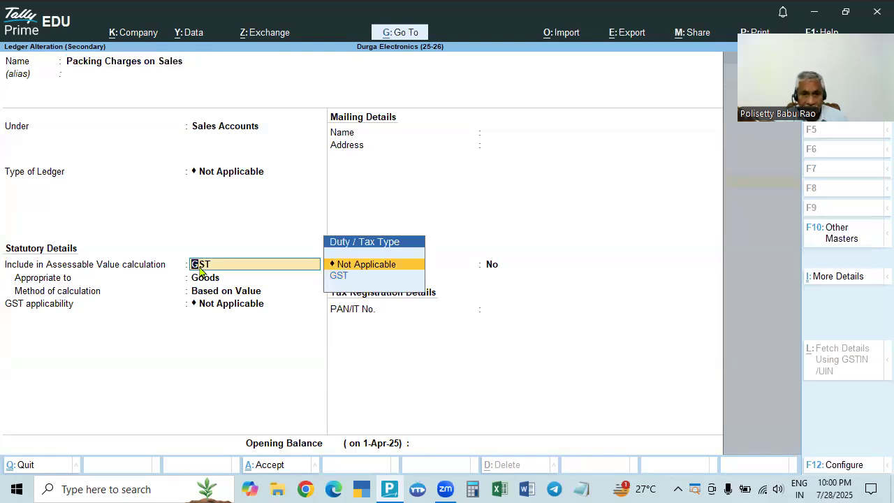
key("Return")
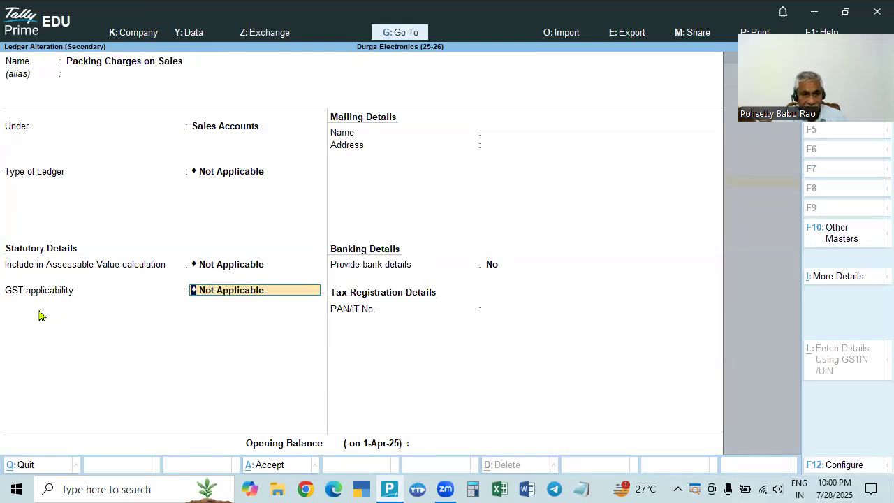
Make GST applicable to the packing charges ledger and specify HSN/SAC 225522 with an effective date of 2-May-25
left_click(238, 301)
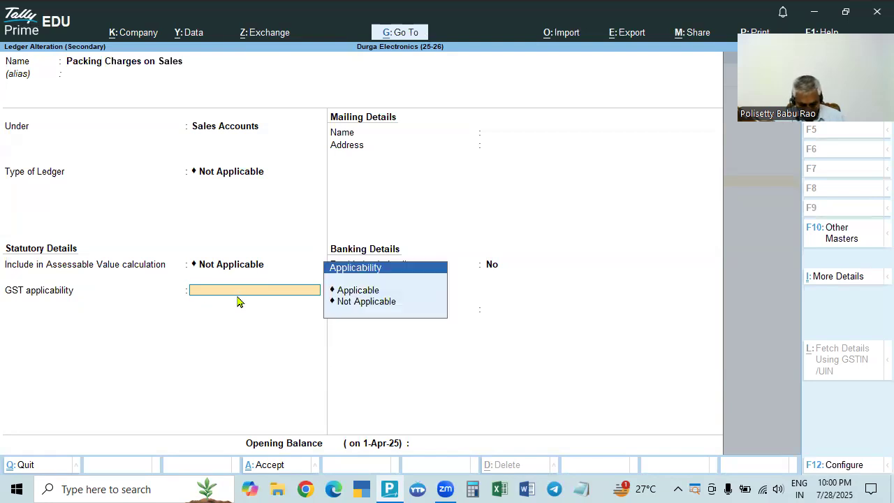
key("Down")
key("Return")
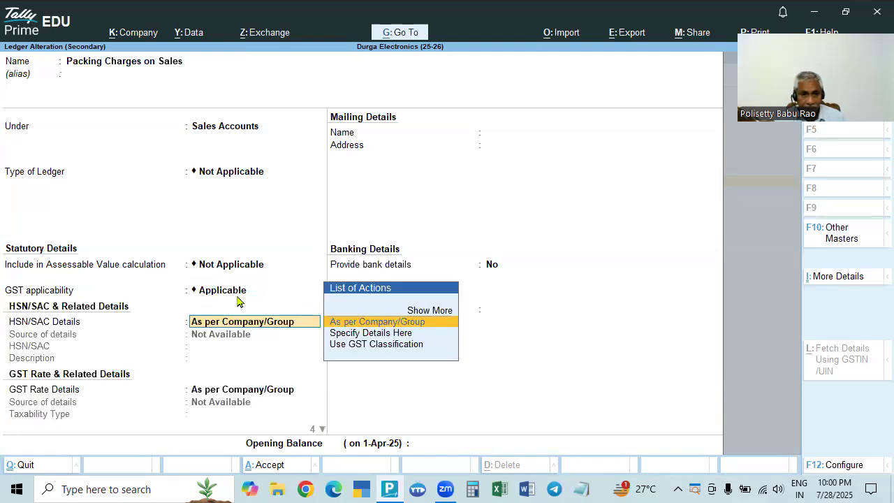
key("Down")
key("Return")
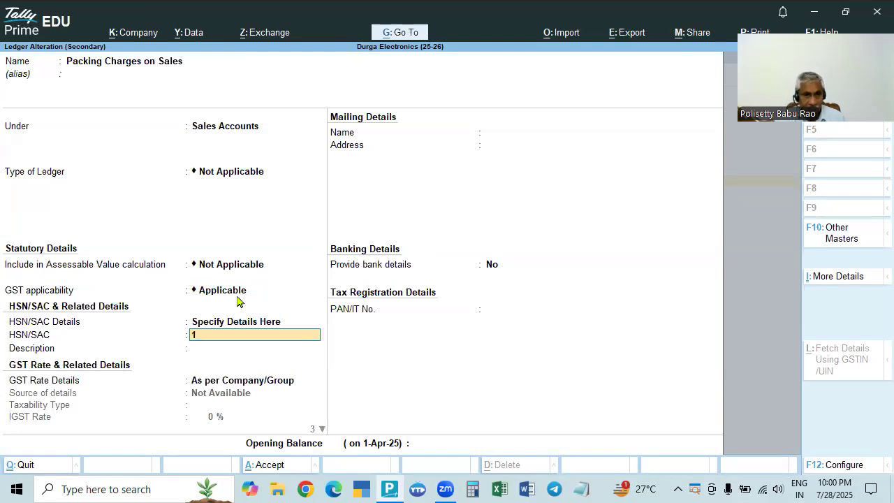
type("225522")
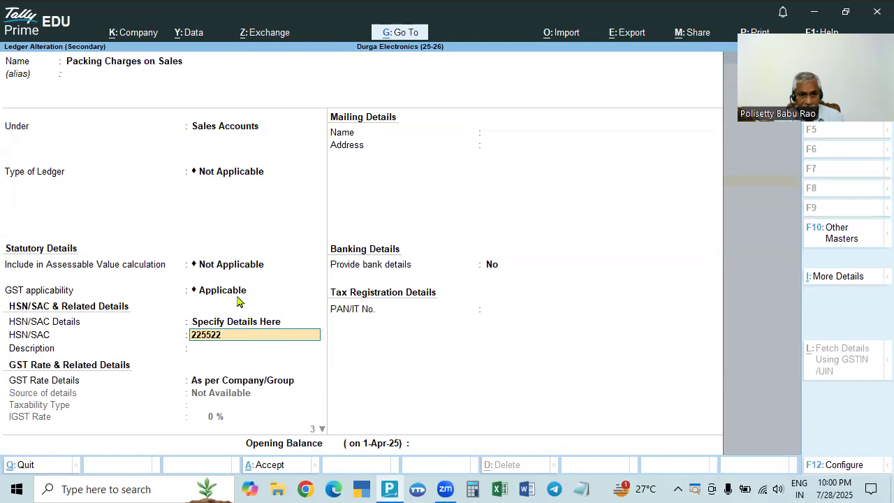
key("Return")
key("Return")
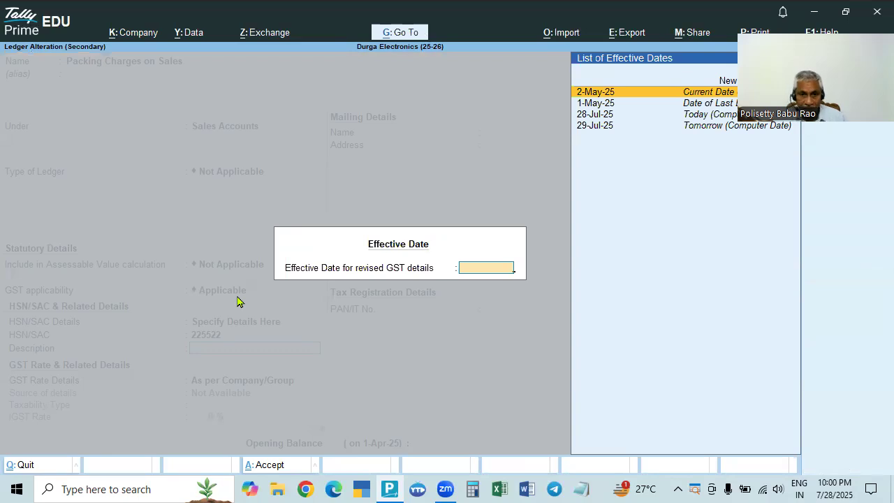
key("Return")
Specify the ledger's GST rate details as Taxable with an 18% IGST rate, effective from 2-May-25
key("Down")
key("Return")
key("Return")
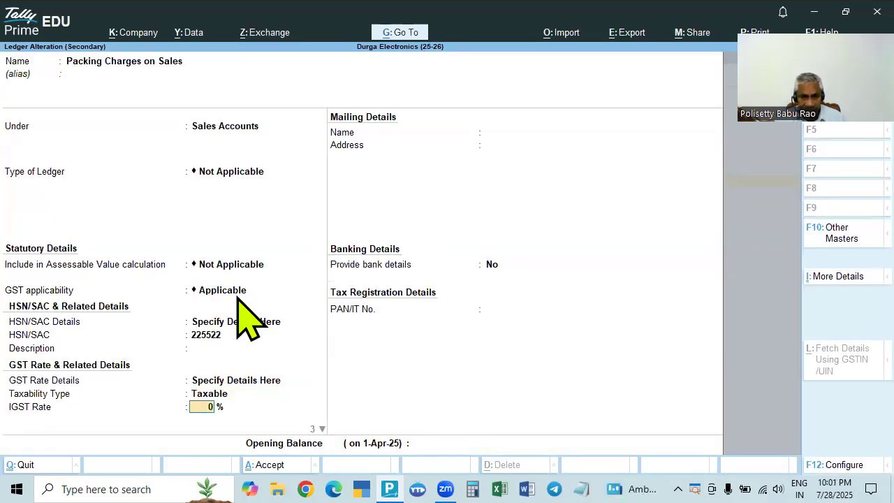
type("18")
key("Return")
key("Return")
key("Return")
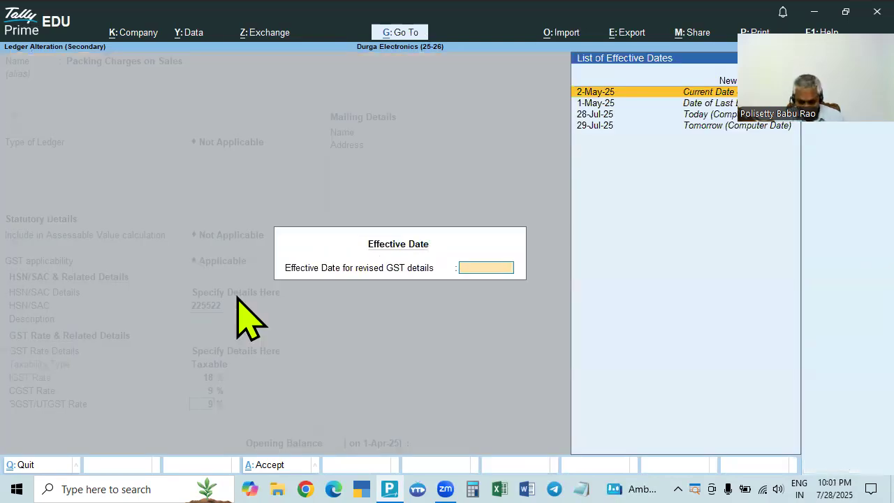
key("Escape")
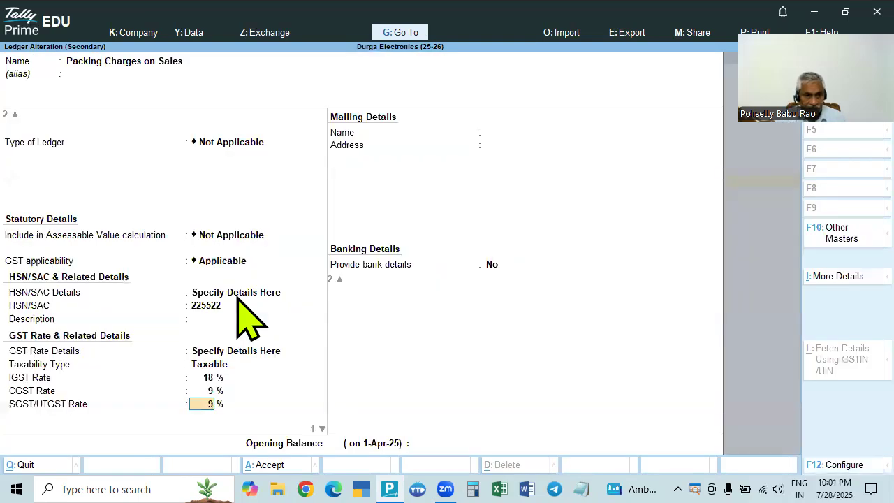
key("Return")
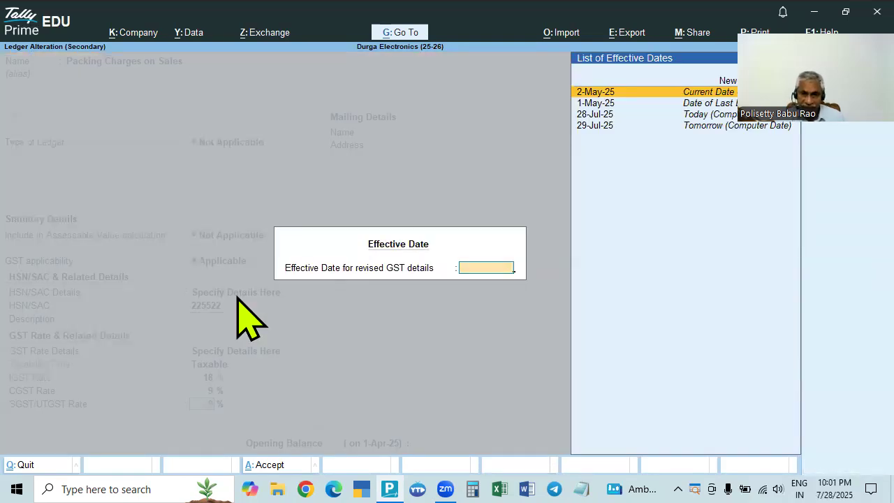
key("Return")
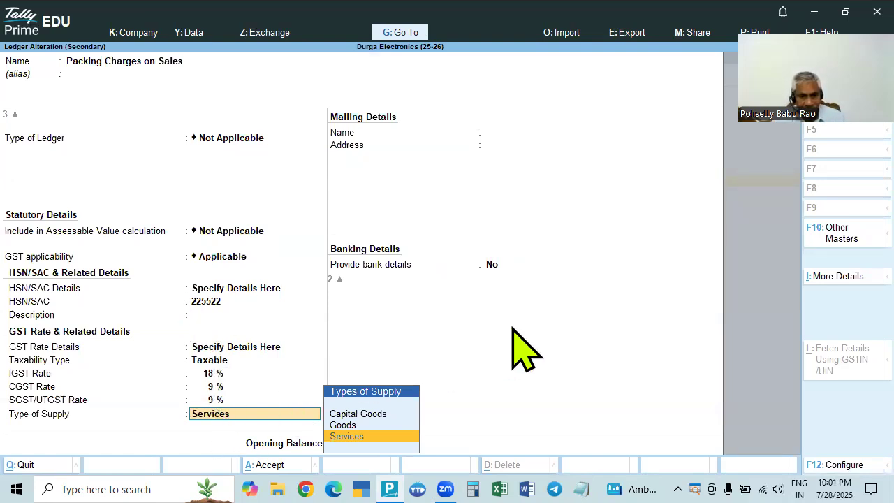
Accept Services as the type of supply and save the Packing Charges on Sales ledger
key("Return")
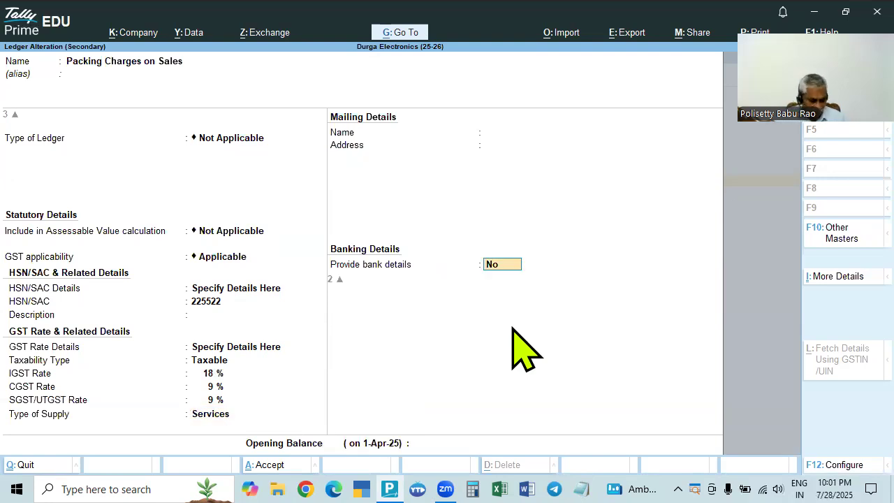
key("Return")
key("Return")
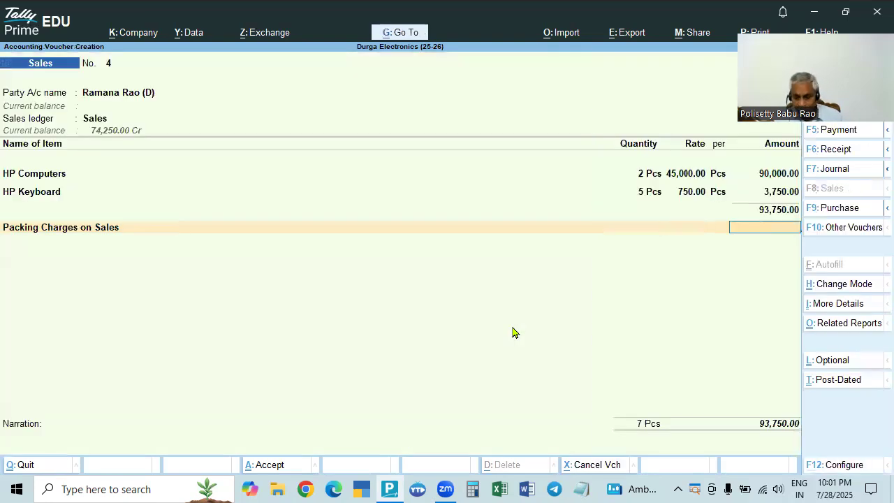
Leave the rate of Packing Charges on Sales empty and set its amount to 1,000
key("BackSpace")
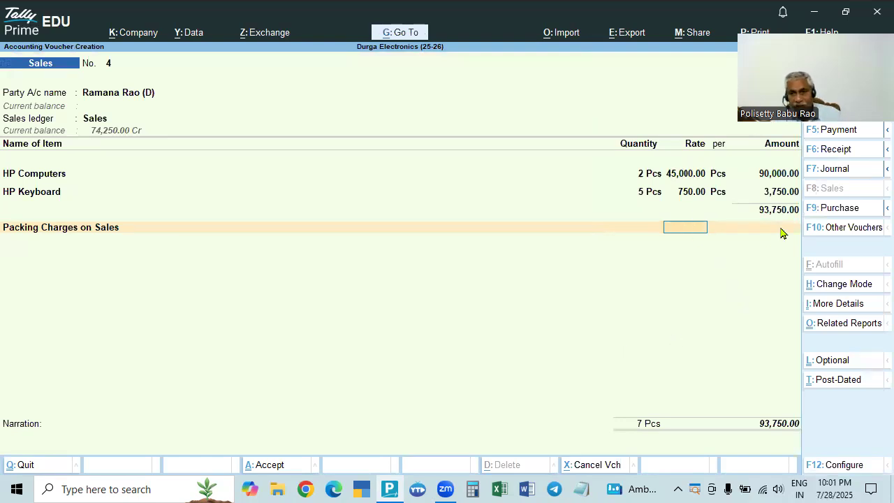
type("5")
key("Return")
key("BackSpace")
key("Delete")
key("Return")
type("1000")
key("Return")
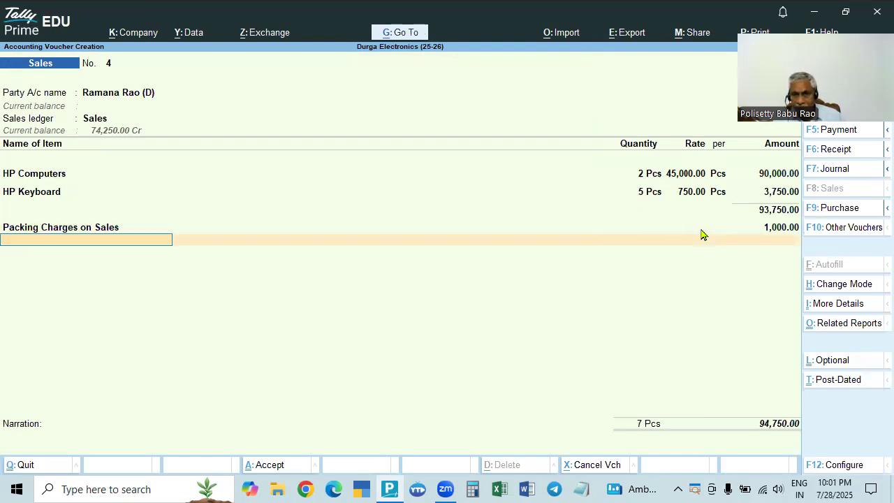
Select the Freight on Sales ledger for the next invoice line after the packing charges
key("Down")
key("Down")
key("Down")
key("Down")
key("Down")
key("Down")
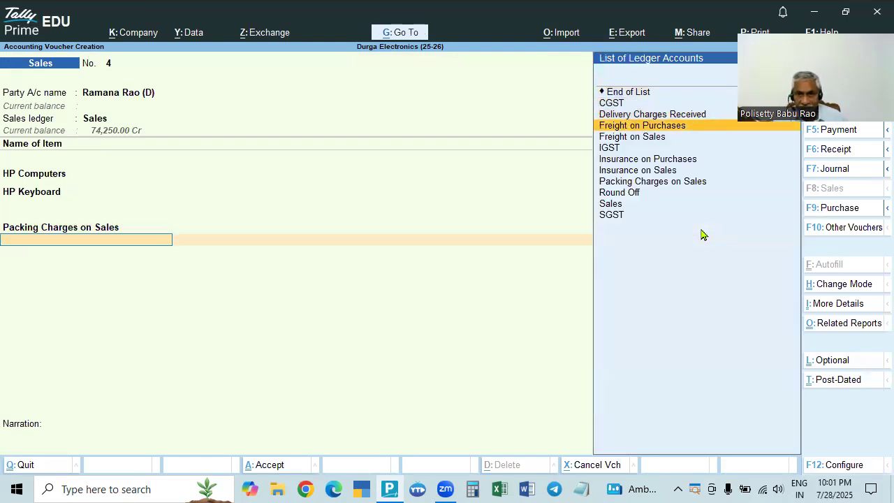
key("Down")
key("Up")
key("Up")
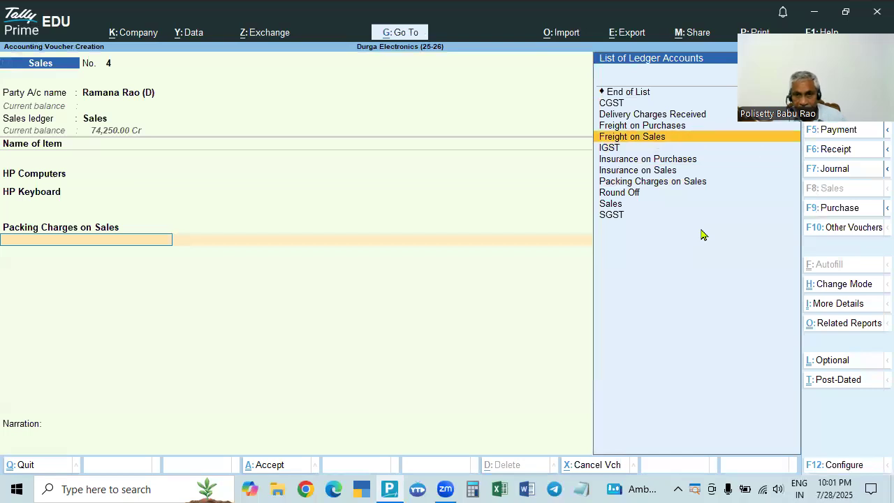
key("Return")
Open the Freight on Sales ledger for alteration and set its inclusion in assessable value calculation to Not Applicable
key("BackSpace")
key("ctrl+Return")
key("Return")
key("Return")
key("Return")
key("Return")
key("Up")
key("Return")
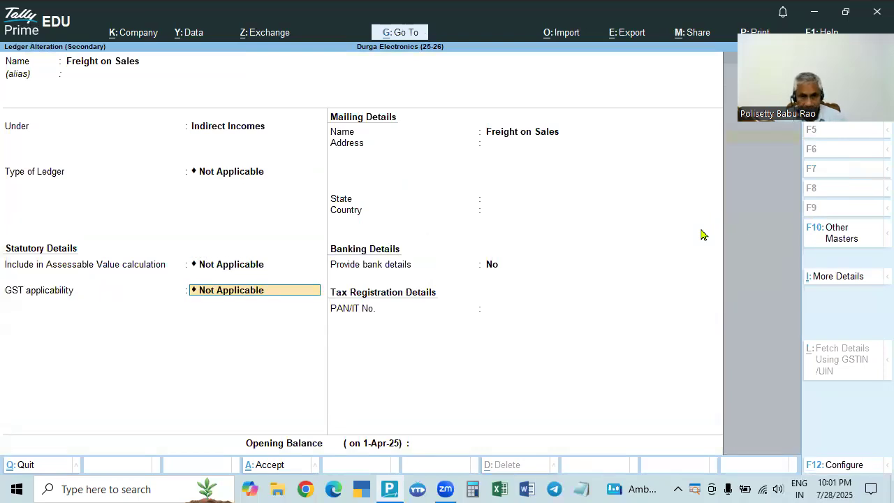
Make GST applicable to the Freight on Sales ledger, accepting HSN/SAC 225522 and the taxable 18% IGST rate
key("BackSpace")
key("Return")
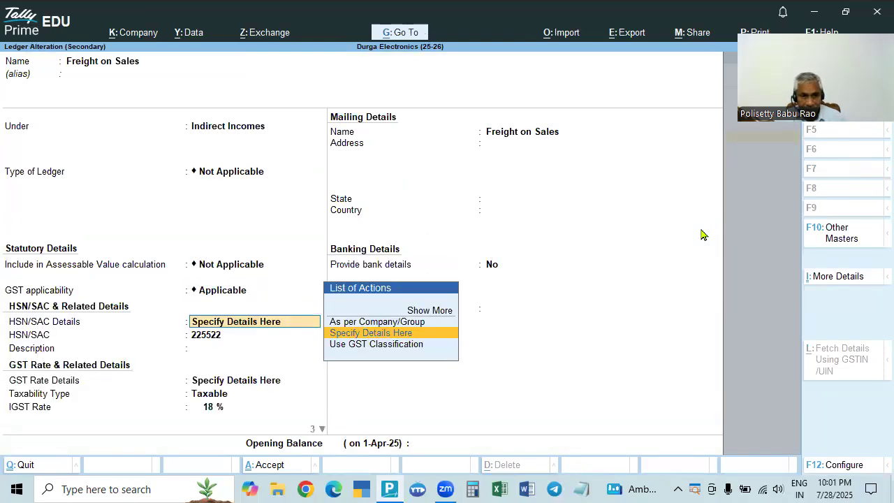
key("Return")
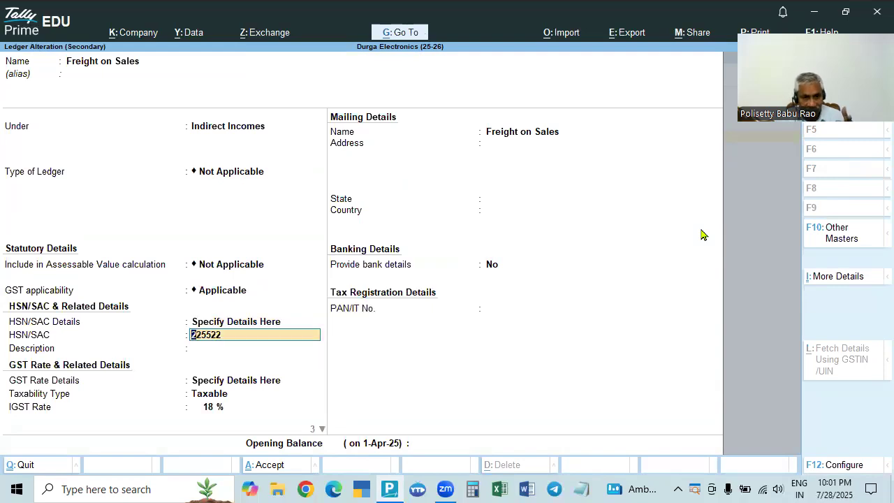
key("Return")
key("Return")
key("Return")
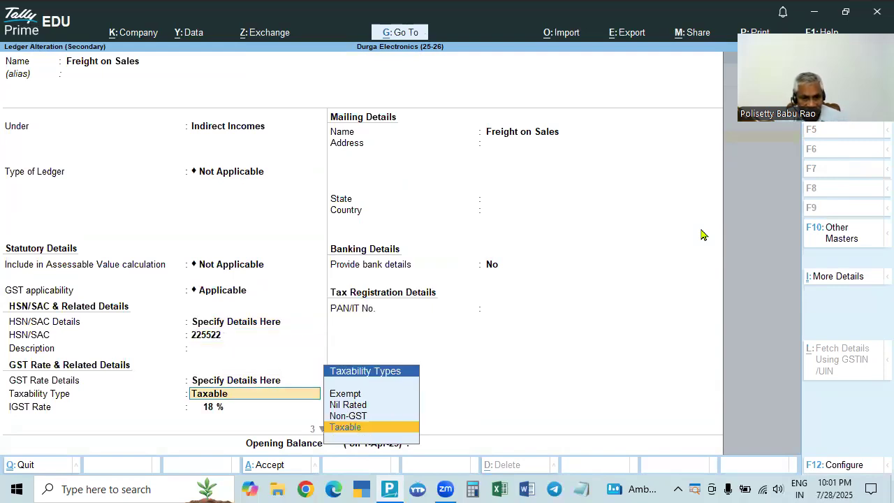
key("Return")
key("Return")
key("Return")
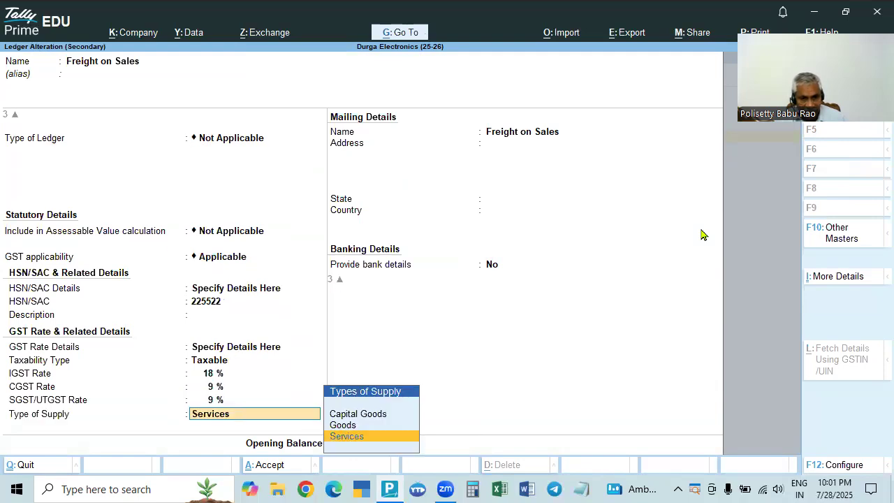
Save the Freight on Sales ledger with Services as the type of supply and set the freight amount to 400
key("Return")
key("Return")
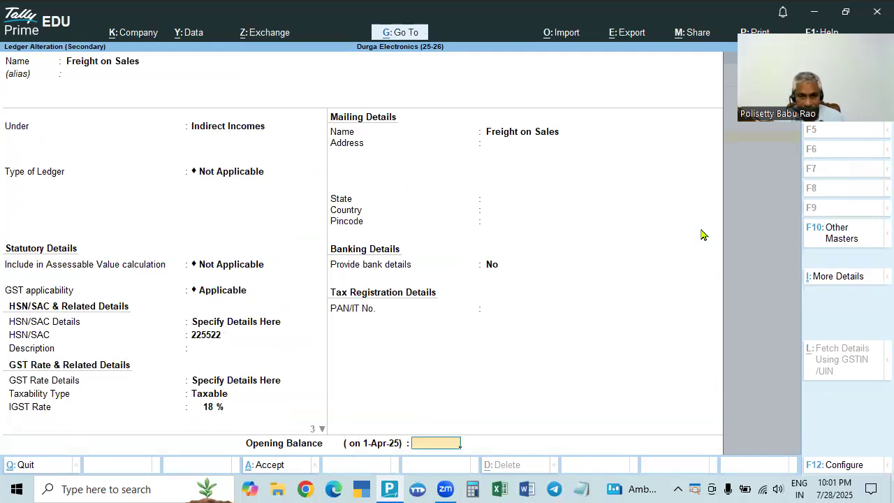
key("Return")
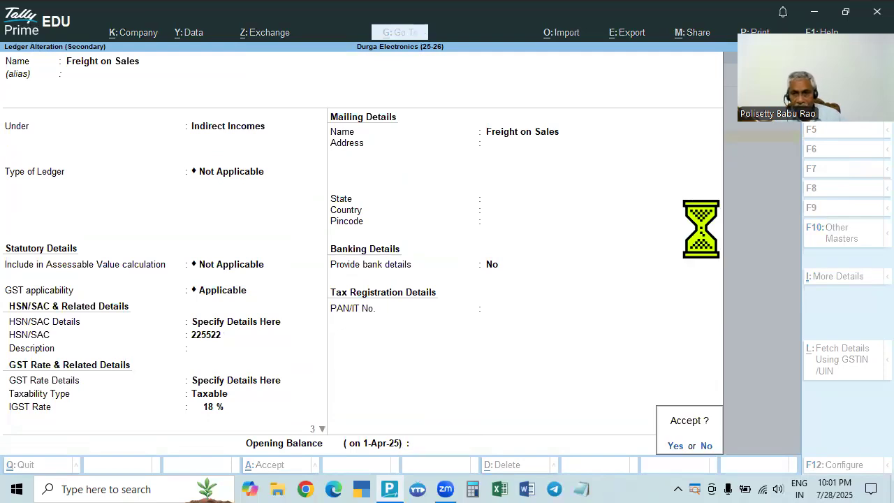
key("Return")
type("400")
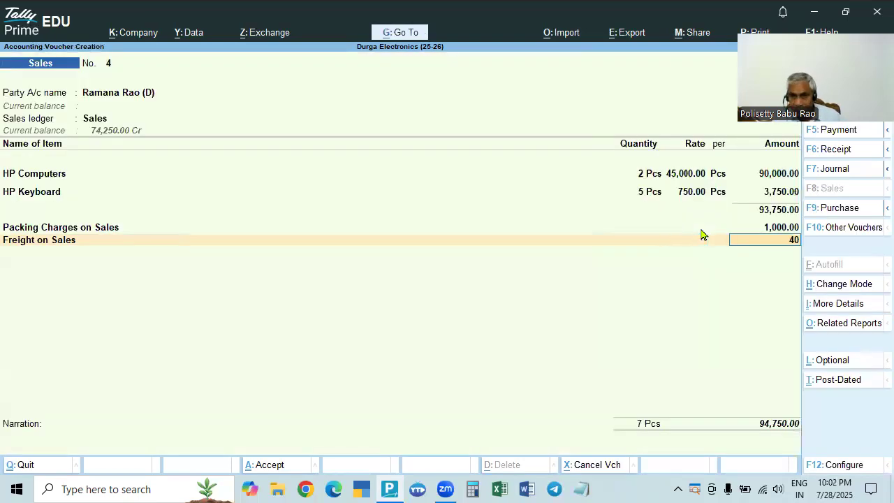
key("Return")
Select the Insurance on Sales ledger for the invoice line after the freight charge
key("Down")
key("Down")
key("Down")
key("Down")
key("Down")
key("Down")
key("Down")
key("Return")
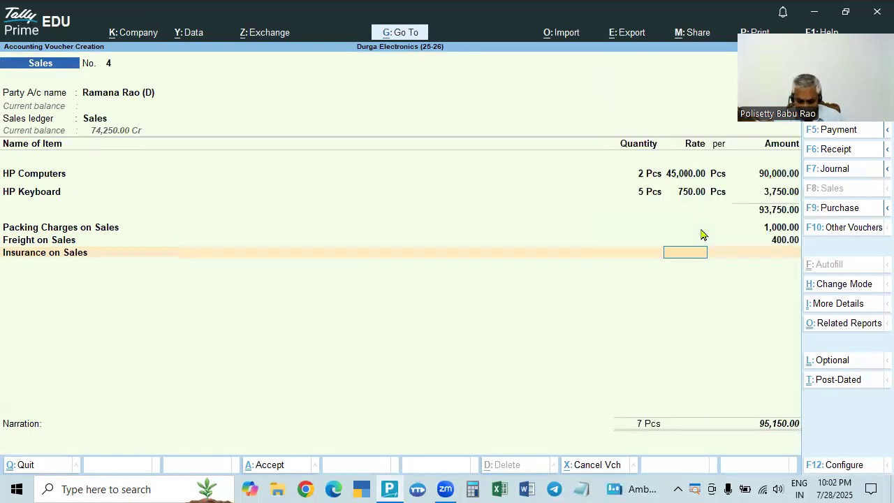
Open the Insurance on Sales ledger for alteration and set its inclusion in assessable value calculation to Not Applicable
key("BackSpace")
key("ctrl+Return")
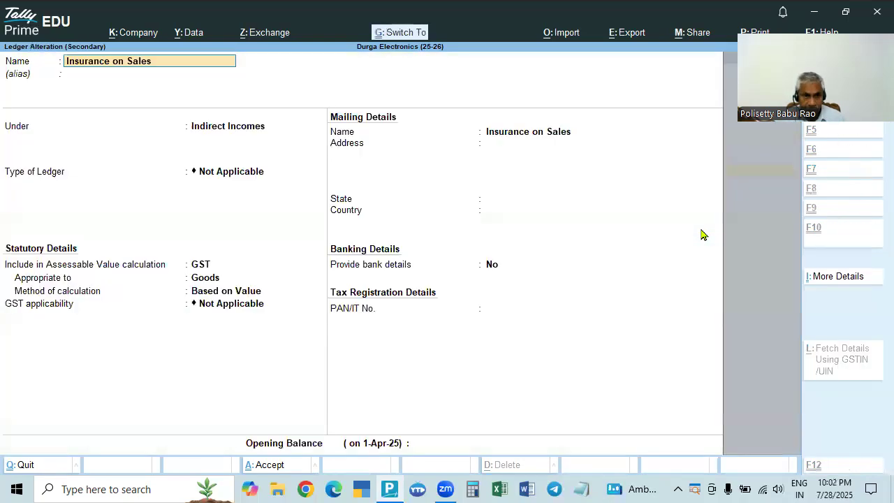
key("Return")
key("Return")
key("Return")
key("Return")
key("Return")
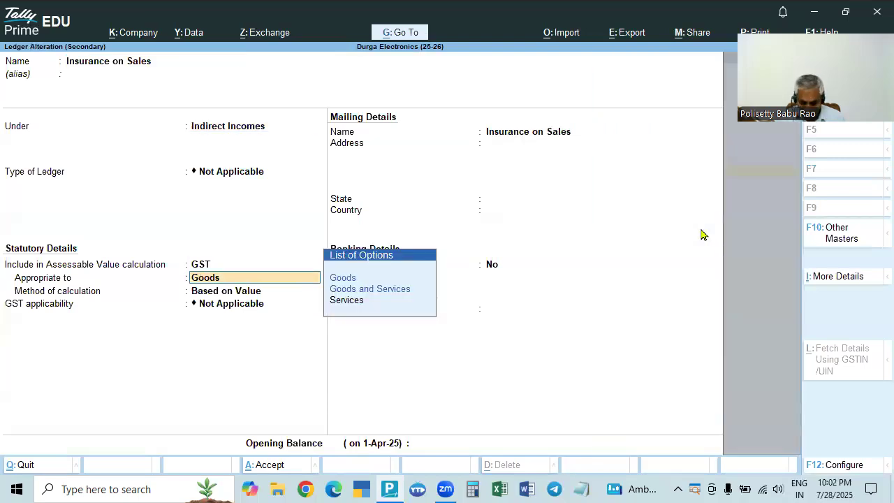
key("BackSpace")
key("Up")
key("Return")
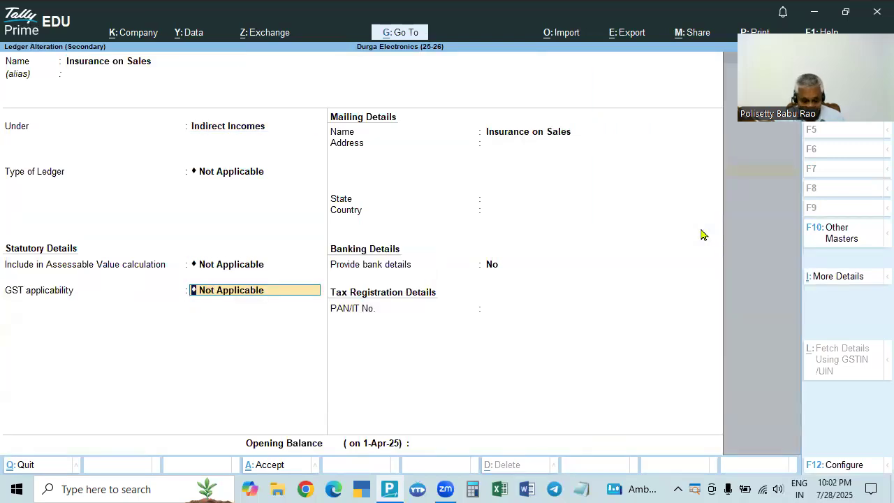
Make GST applicable to Insurance on Sales and specify HSN/SAC 225522, effective from 2-May-25
key("Up")
key("Return")
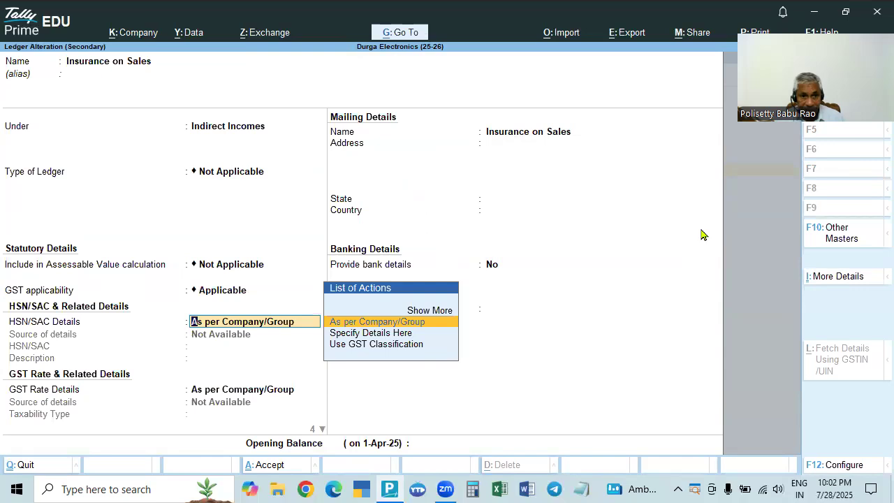
key("Down")
key("Return")
type("225522")
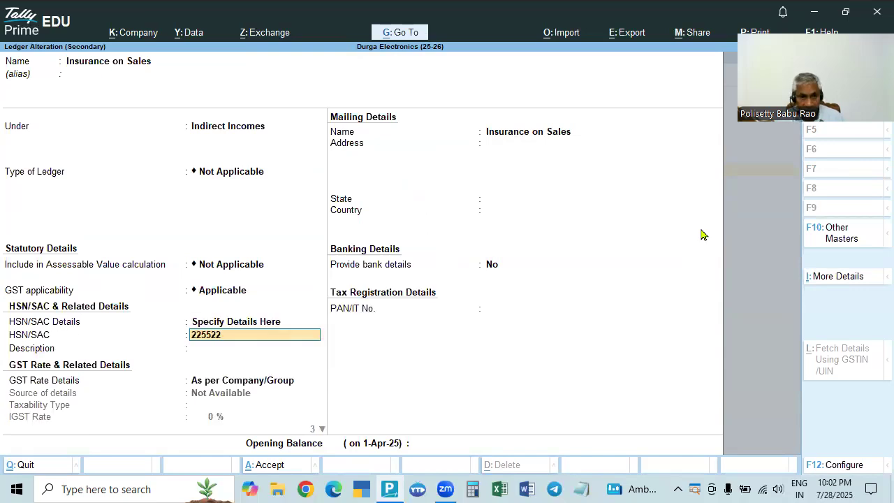
key("Return")
key("Return")
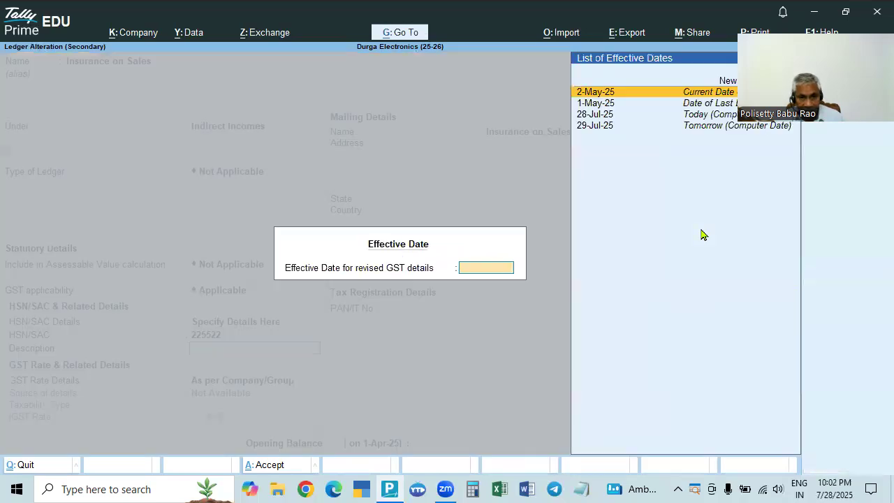
key("Return")
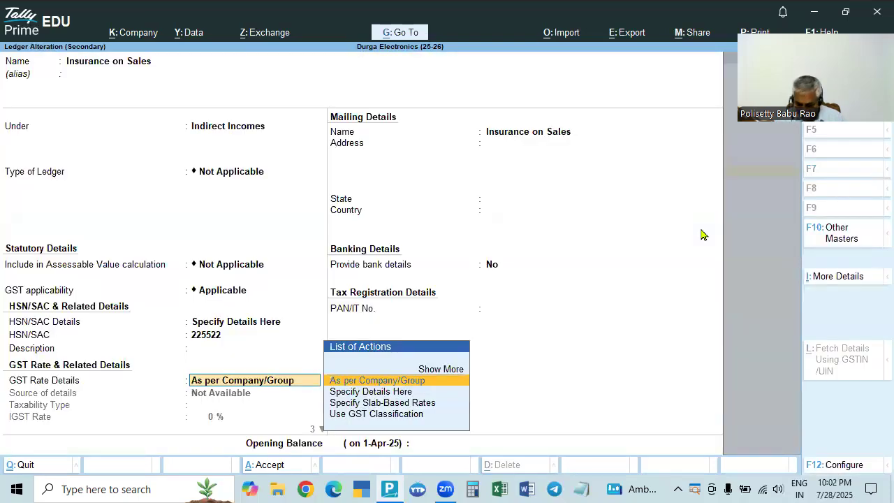
Specify the GST rate details of Insurance on Sales as Taxable at 18% IGST, effective from 2-May-25
key("Down")
key("Return")
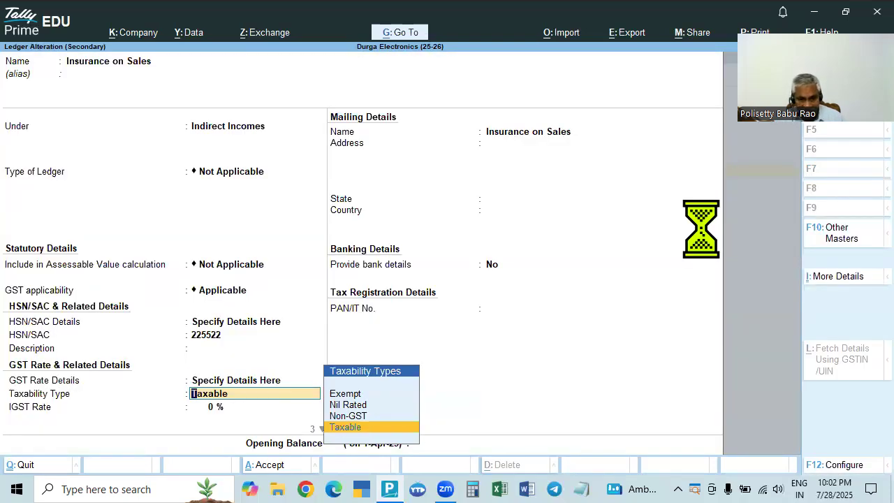
key("Return")
type("18")
key("Return")
key("Return")
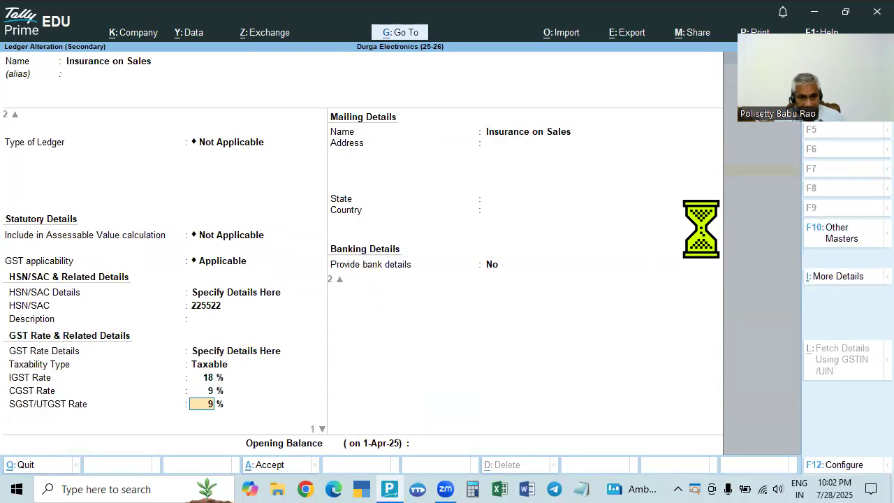
key("Return")
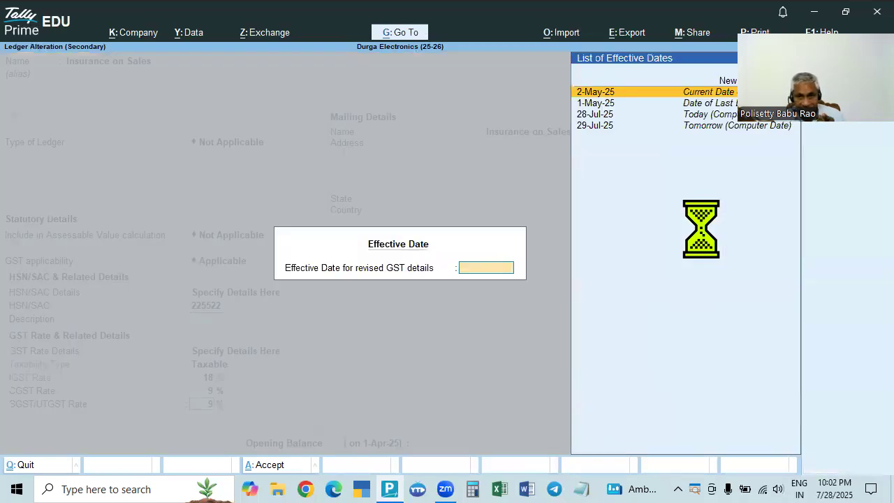
key("Return")
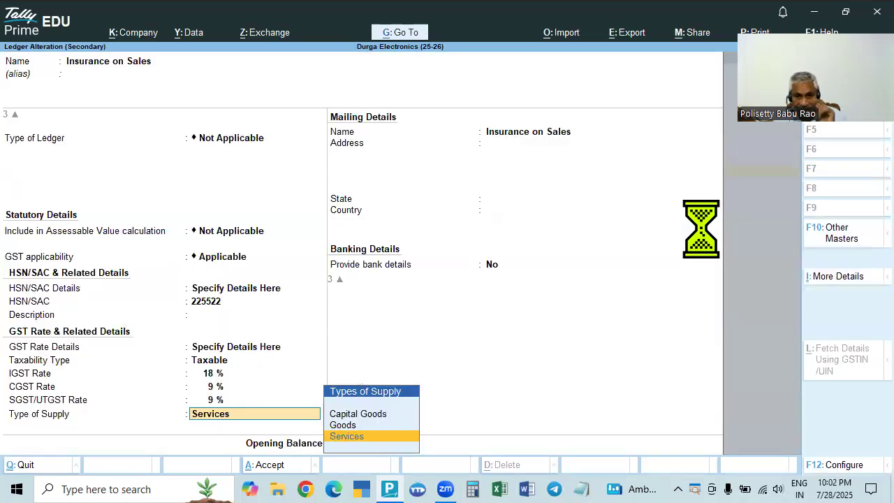
Save the Insurance on Sales ledger with Services as the type of supply and set the insurance amount to 400
key("Return")
key("Return")
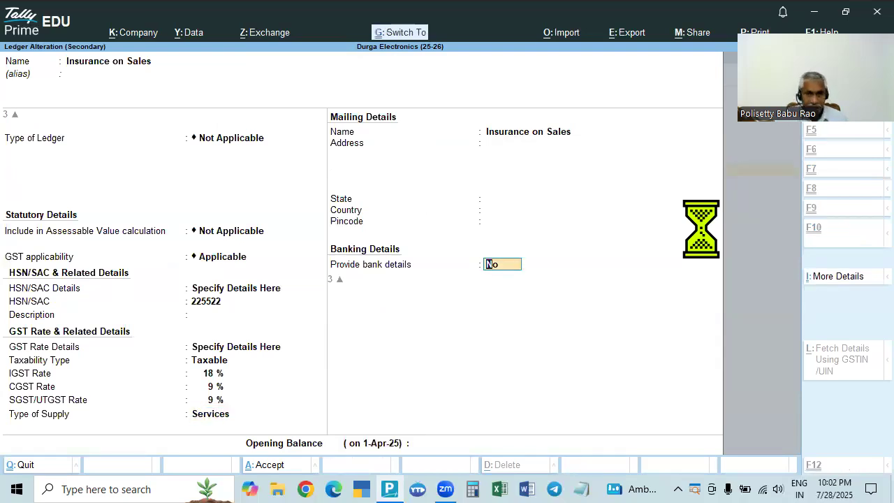
key("Return")
type("400")
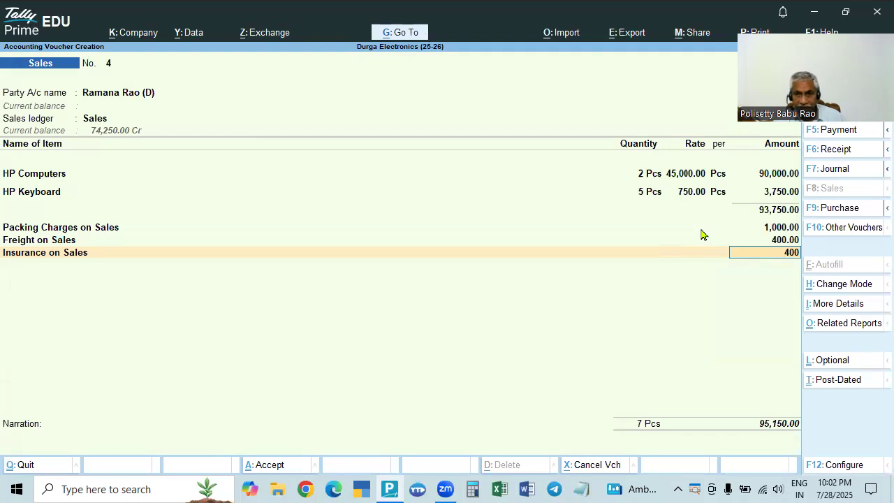
key("Return")
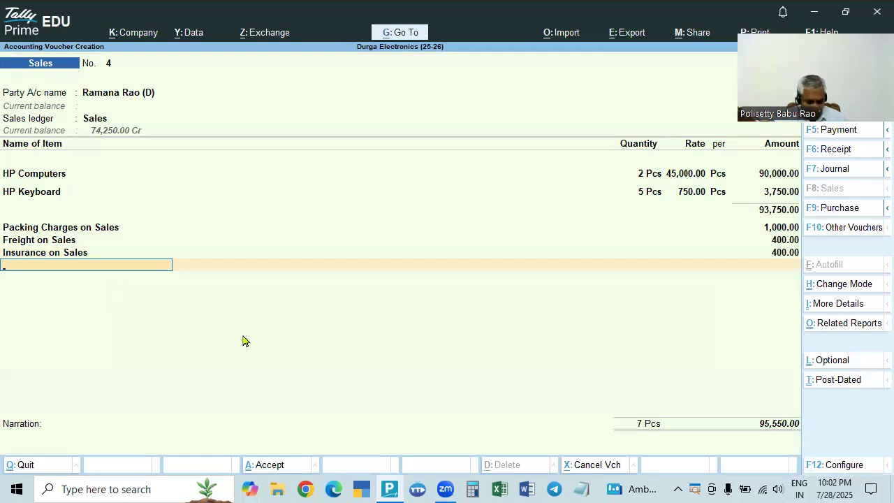
Add the CGST and SGST ledgers to the invoice below the insurance charge, accepting the calculated CGST amount
type("G")
key("BackSpace")
type("CG")
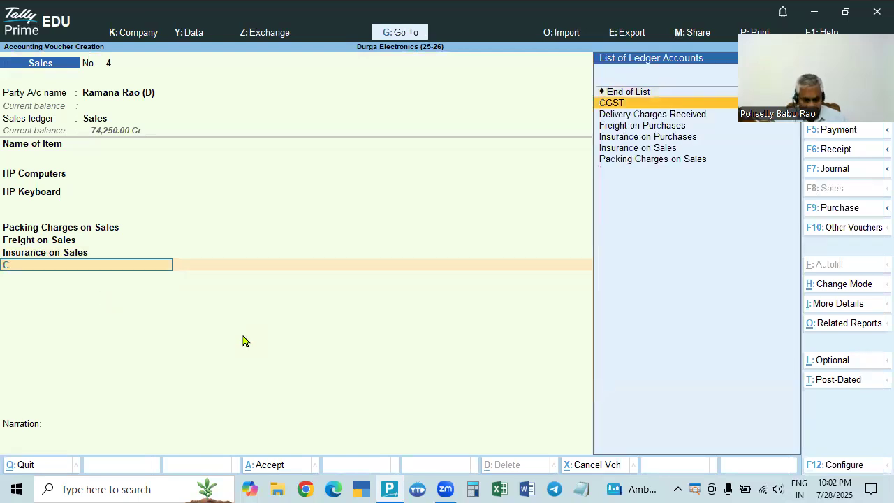
key("Return")
key("Return")
type("SG")
key("Return")
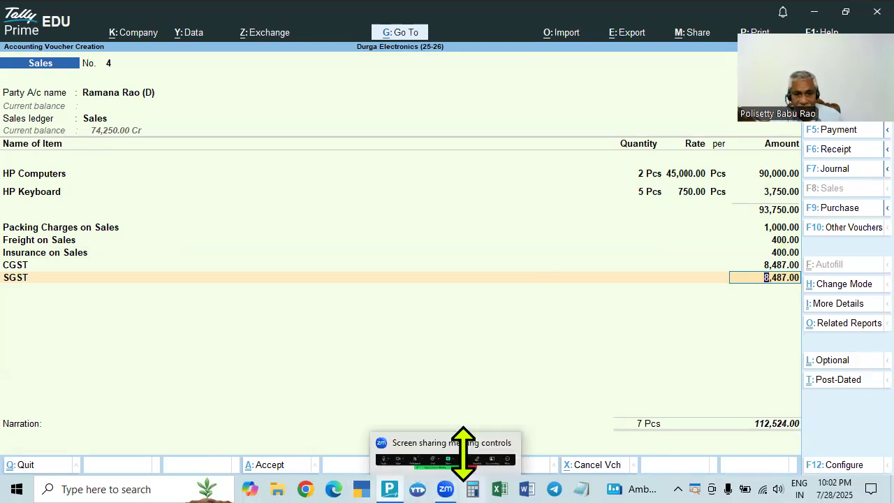
Switch to Calculator to compute 9% of 90000 for HP Computers, and note 8100 in Notepad
left_click(472, 489)
type("90000")
type("*")
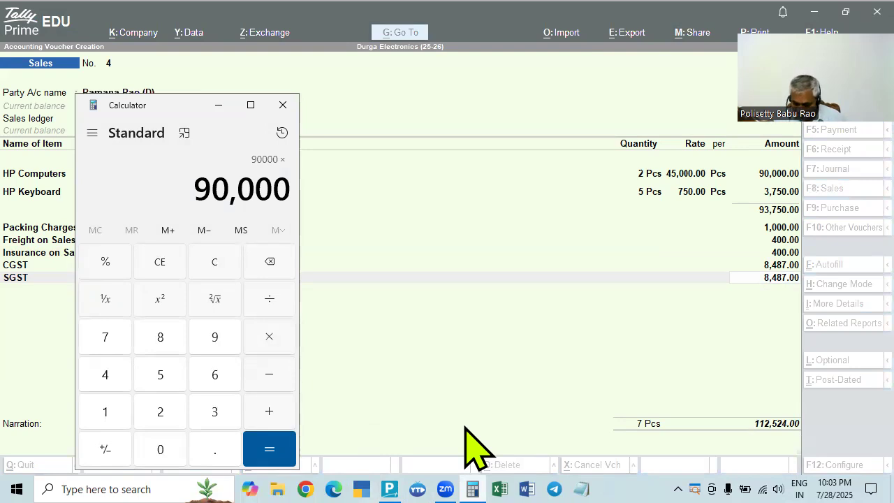
type("9%")
key("Return")
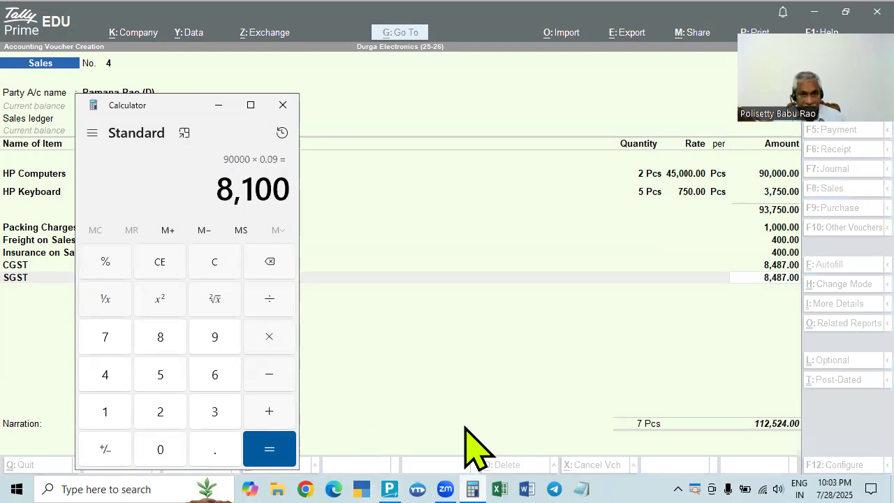
left_click(581, 489)
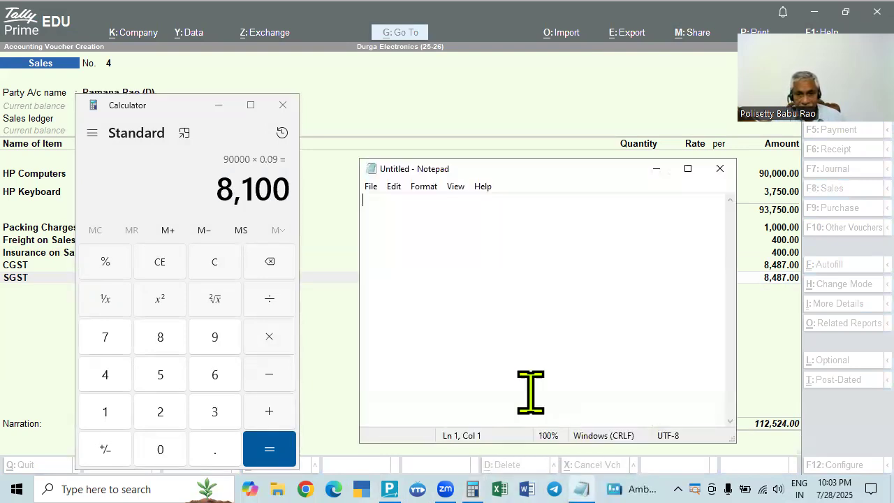
type("8100")
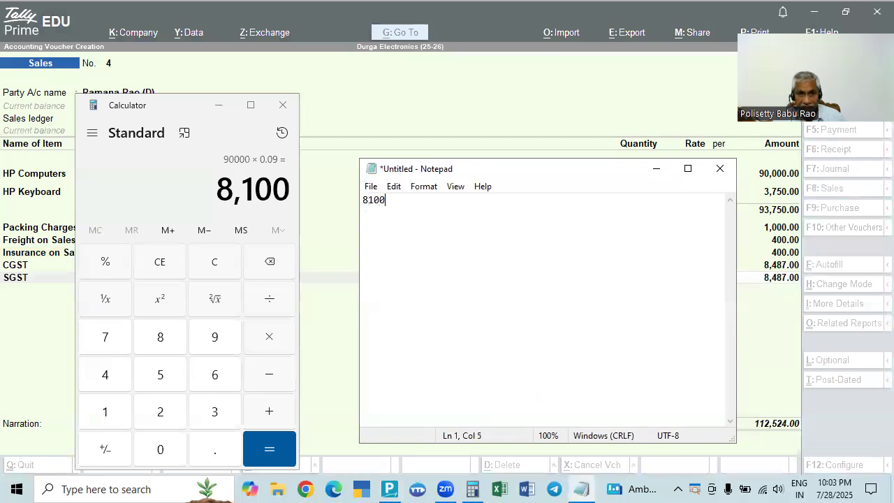
Compute 6% of 3750 for HP Keyboard in Calculator and note 225 on the second line in Notepad
left_click(236, 202)
key("Escape")
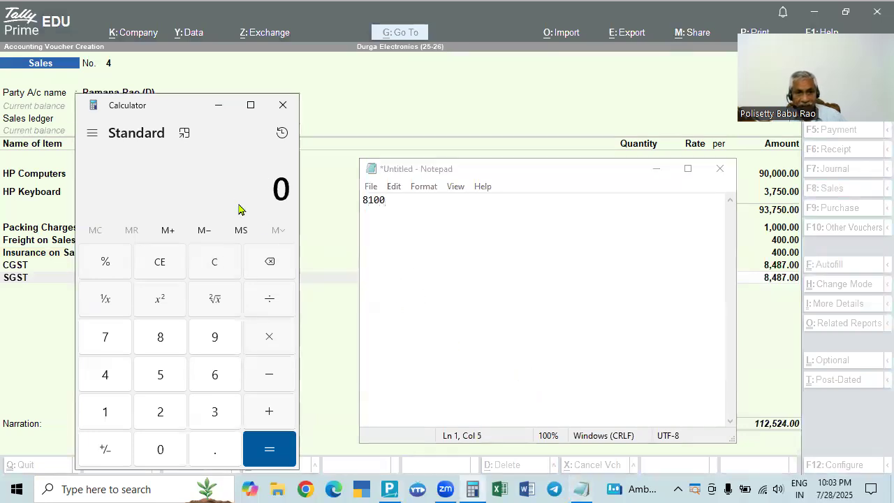
type("3750*")
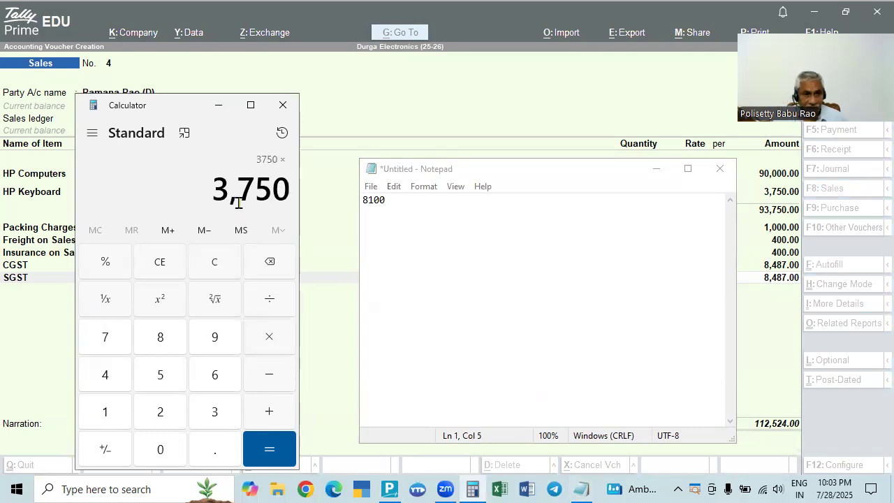
type("6")
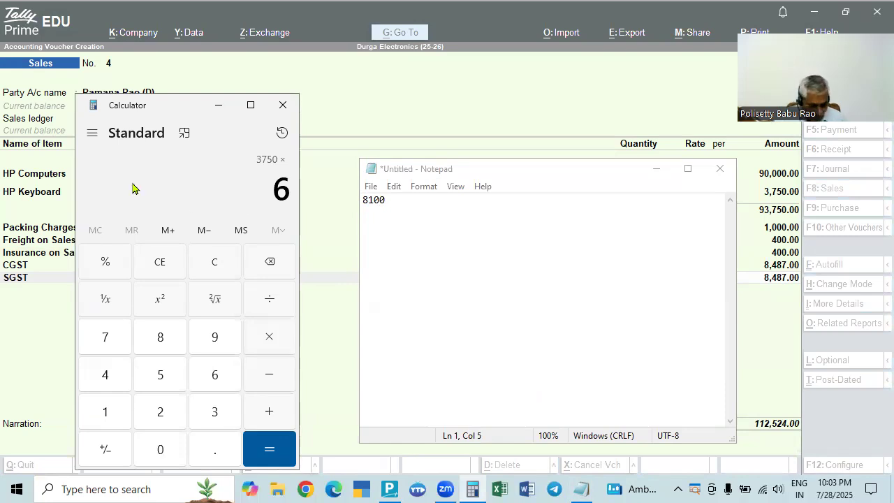
key("percent")
key("Return")
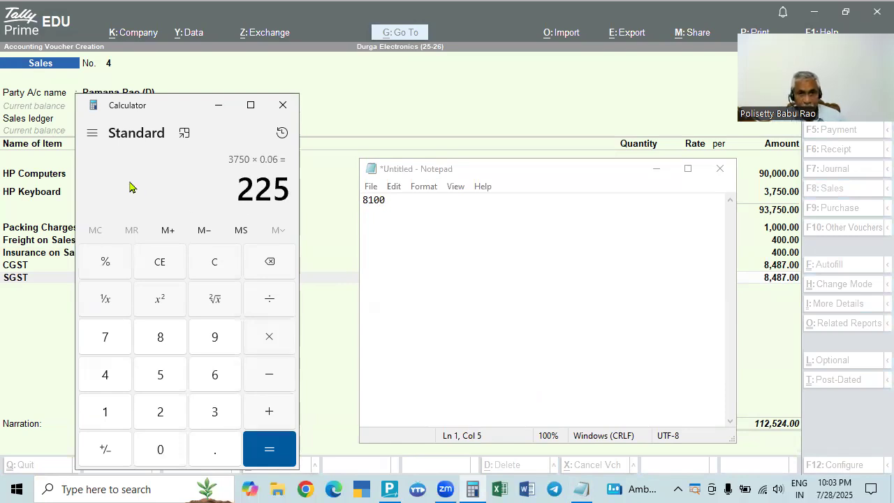
left_click(403, 209)
key("Return")
type("225")
Compute 18% of 1800 in Calculator for the combined packing, freight and insurance charges
left_click(216, 171)
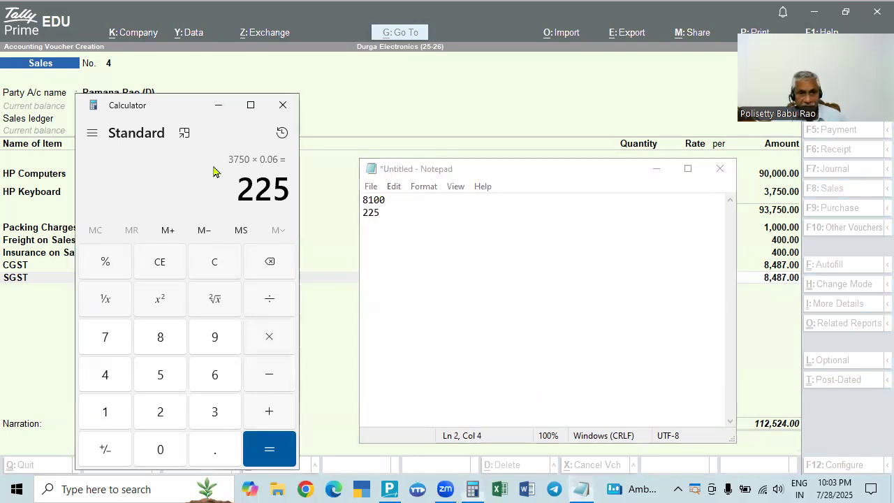
key("Escape")
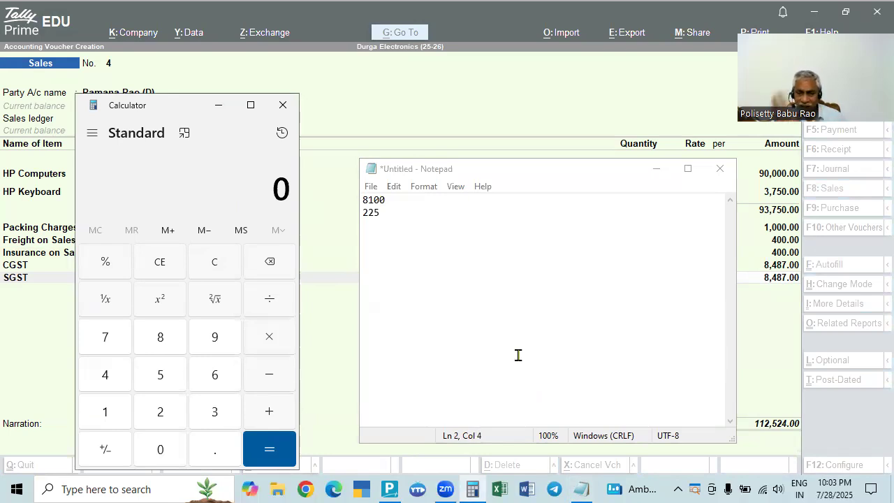
type("1800")
key("asterisk")
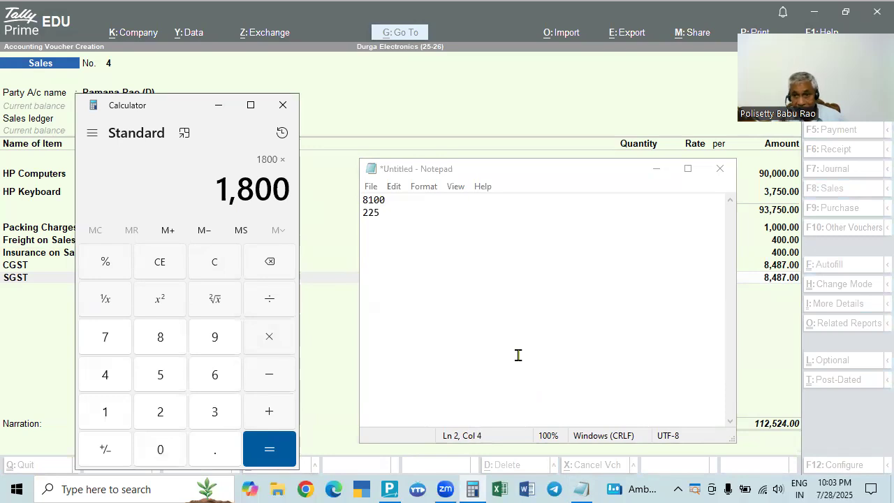
type("18")
key("percent")
key("Return")
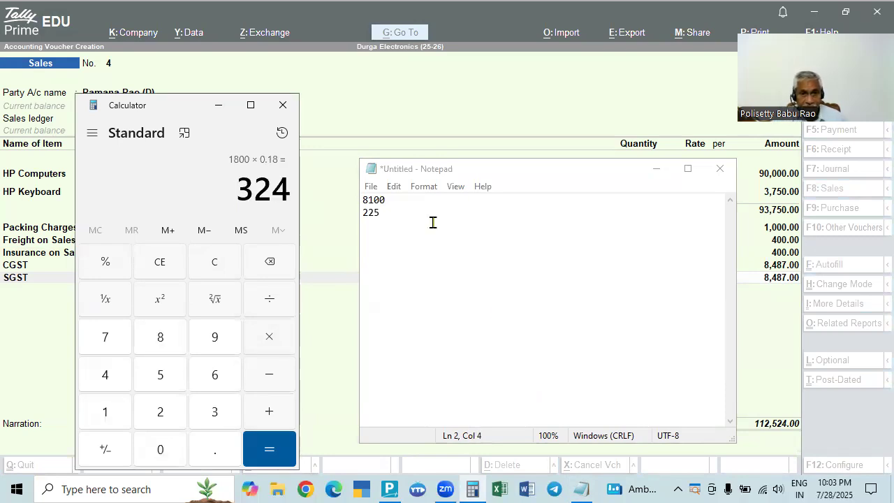
Clear the Calculator, recompute 18% of 1800, and note 324 on the third line in Notepad
key("Escape")
type("1400")
key("Escape")
type("18")
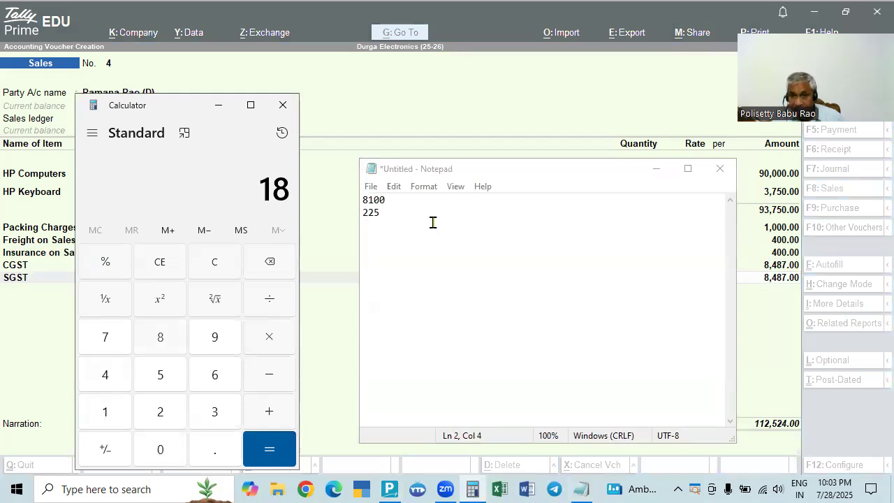
type("00*18%")
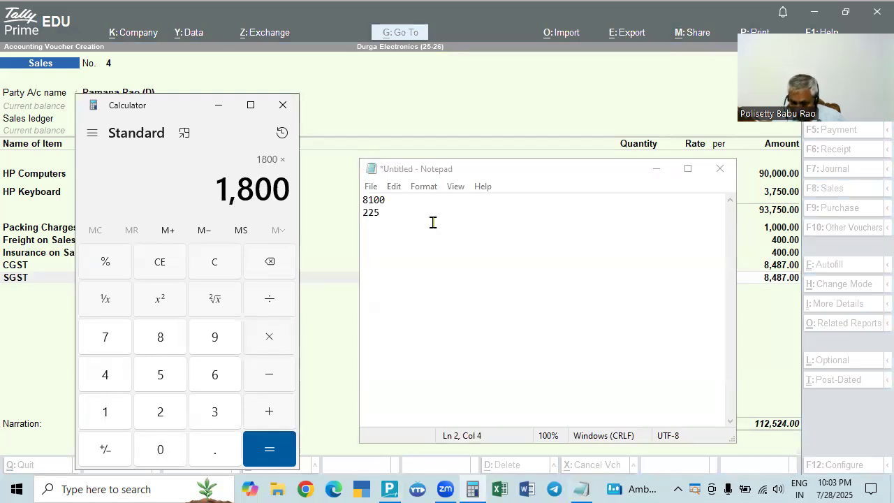
key("Return")
key("Escape")
left_click(433, 222)
key("Return")
type("324")
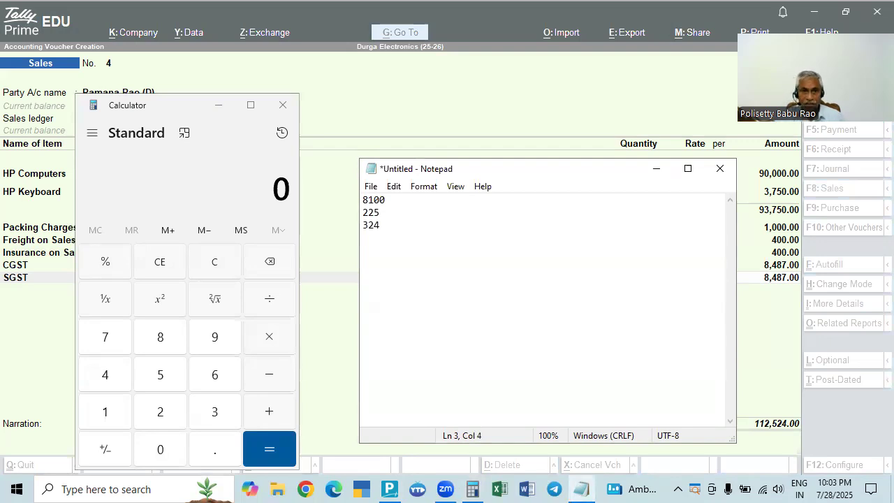
Add the noted tax amounts 324, 225 and 8100 in Calculator
left_click(209, 178)
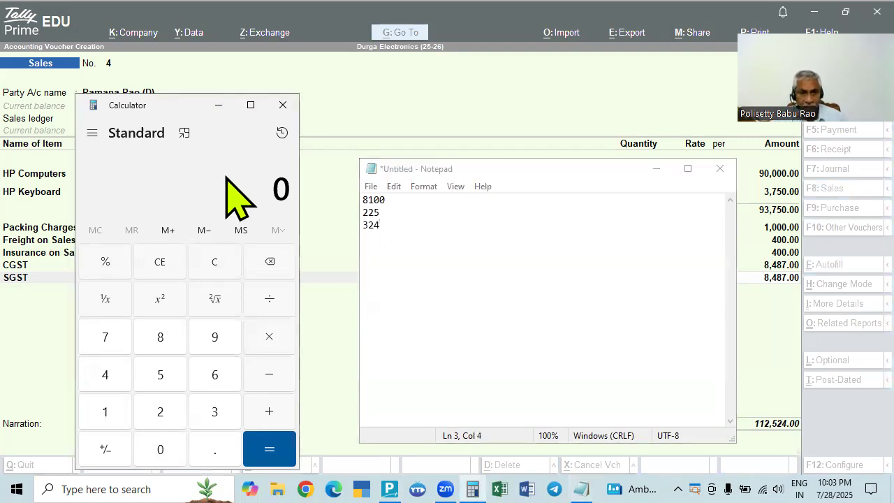
type("324")
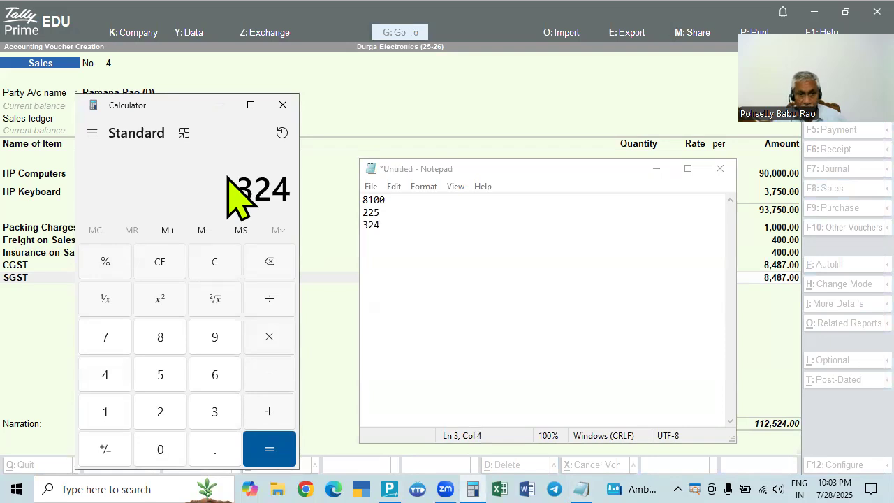
key("plus")
type("225")
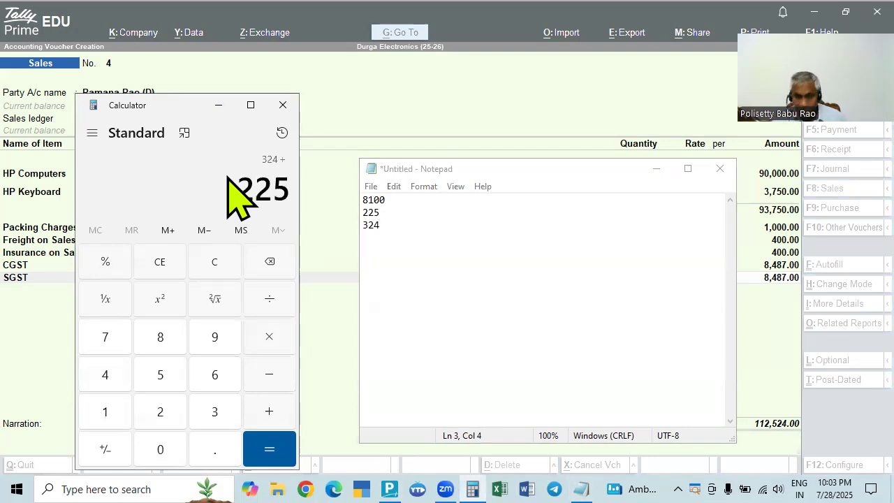
key("plus")
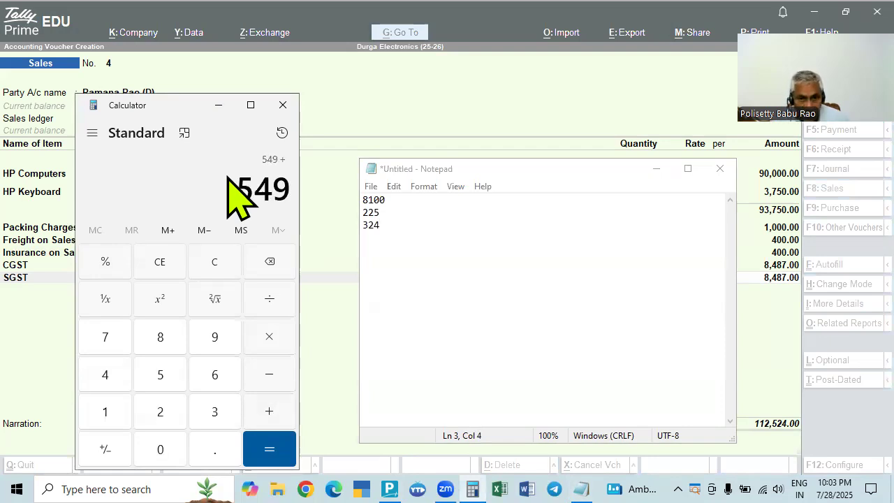
type("8100")
key("Return")
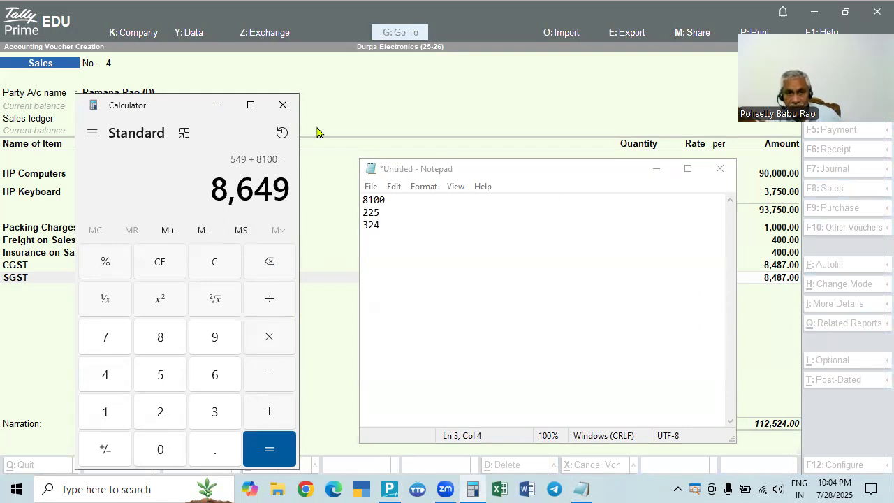
Close Calculator and close Notepad without saving the notes
left_click(282, 105)
left_click(719, 168)
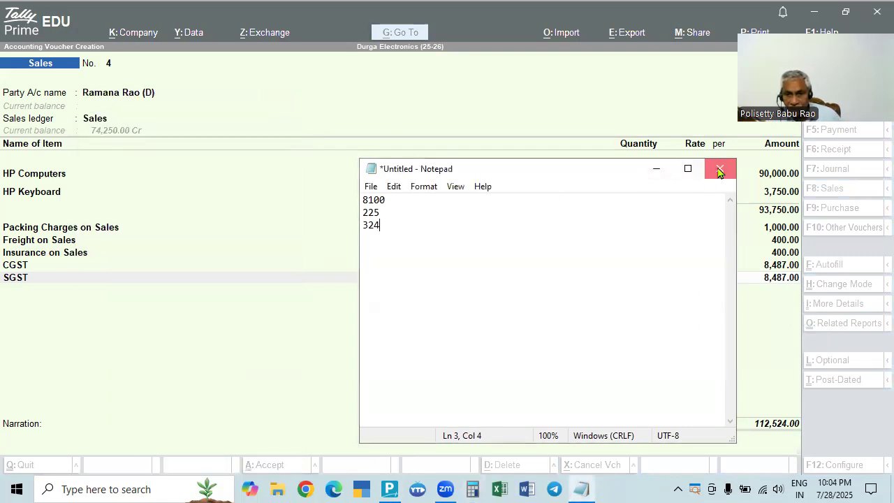
left_click(475, 245)
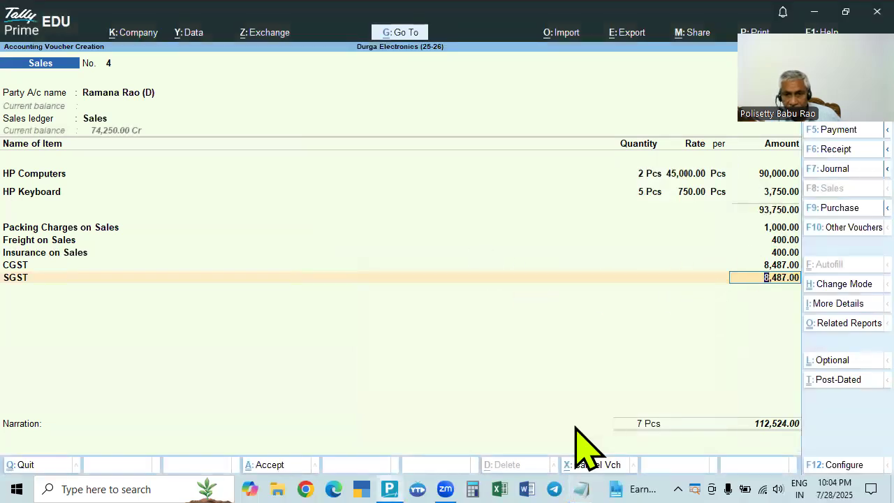
Reopen Calculator to compute 9% of 90000 for HP Computers, and note 8100 in a new Notepad document
left_click(473, 489)
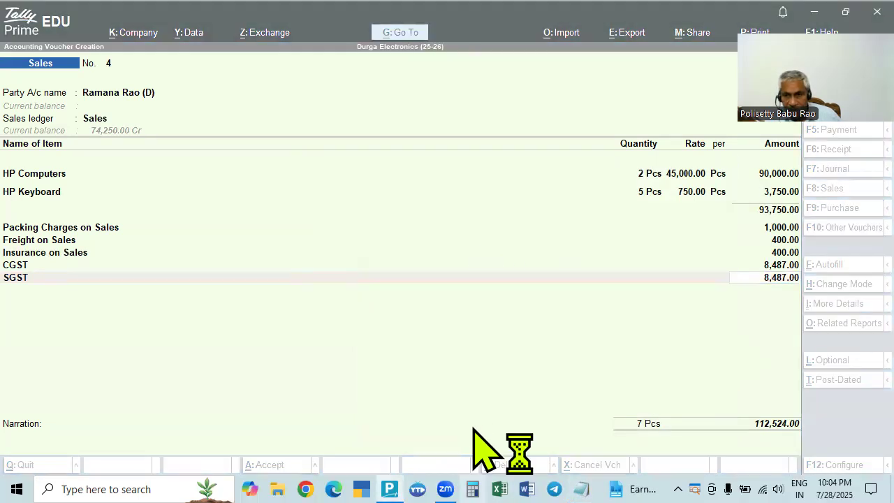
type("9")
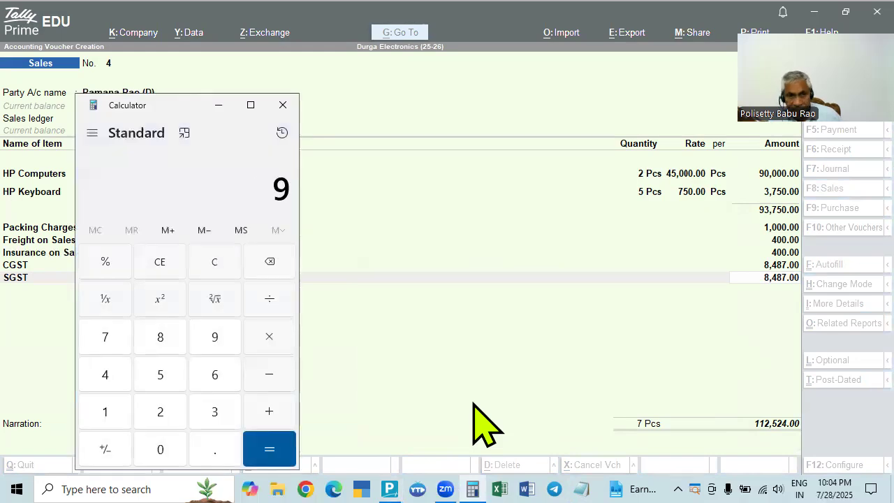
type("0,000")
key("asterisk")
type("9")
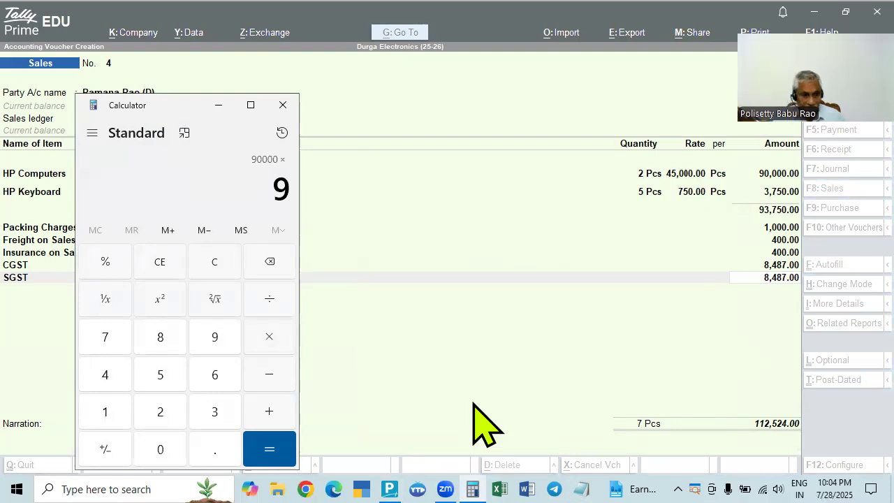
key("alt+shift")
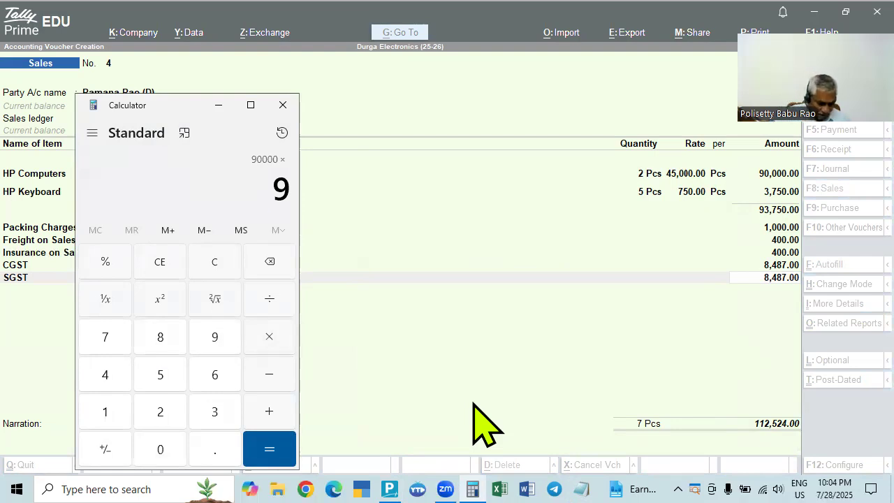
key("percent")
key("Return")
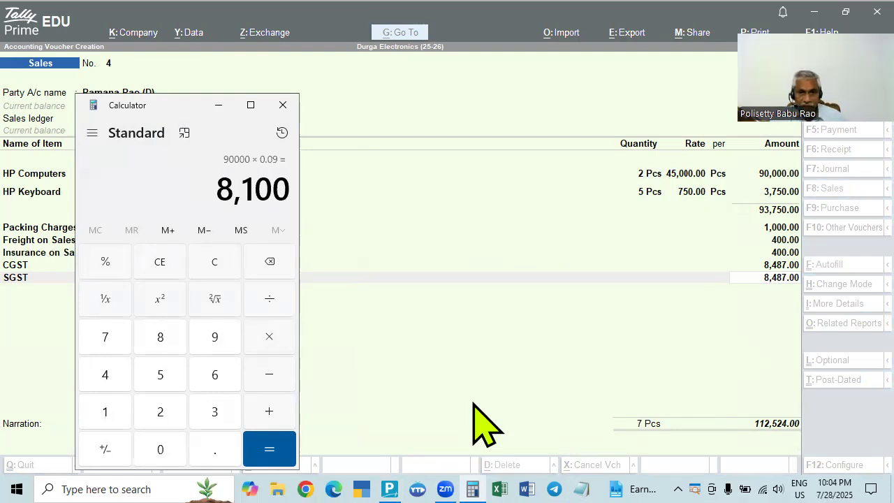
key("Escape")
left_click(581, 489)
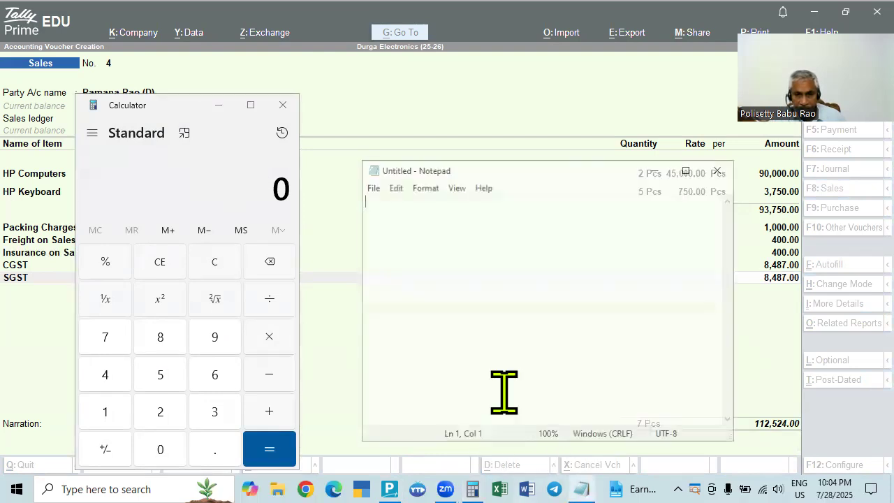
type("8100")
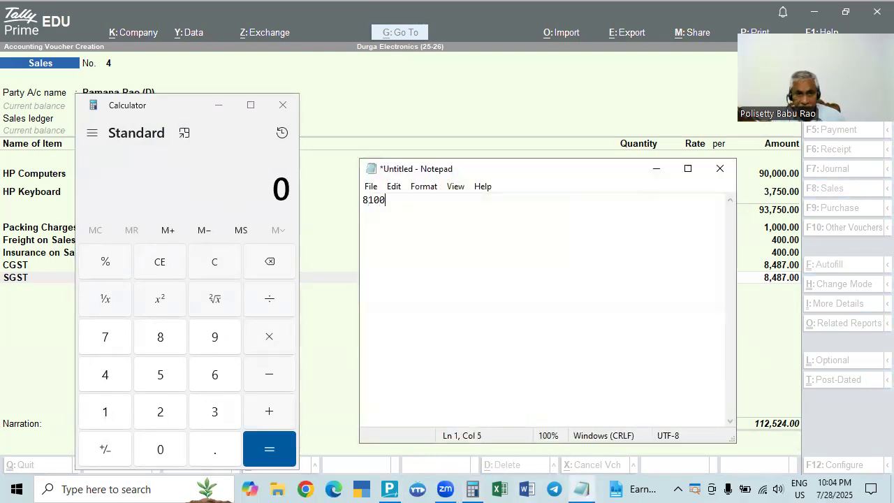
Compute 6% of 3750 for HP Keyboard in Calculator and note 225 below 8100 in Notepad
type("3750")
key("BackSpace")
key("BackSpace")
key("BackSpace")
key("BackSpace")
left_click(223, 163)
type("3750*6%=")
left_click(385, 243)
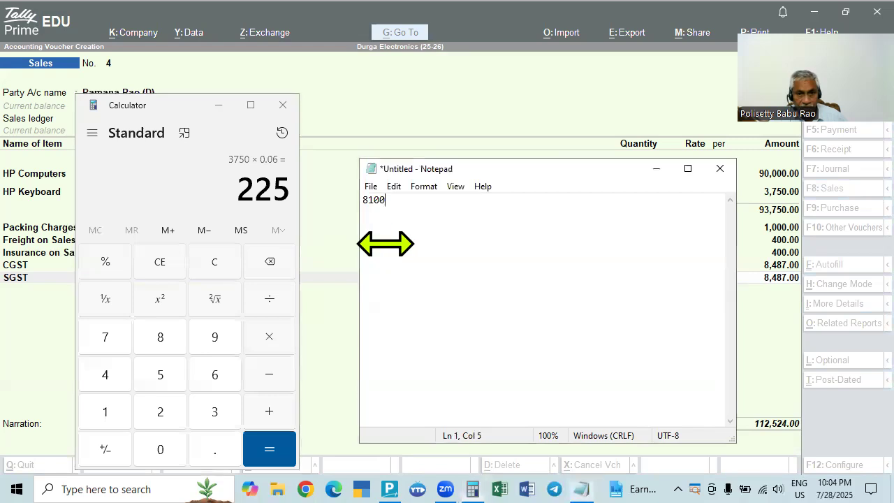
key("Return")
type("225")
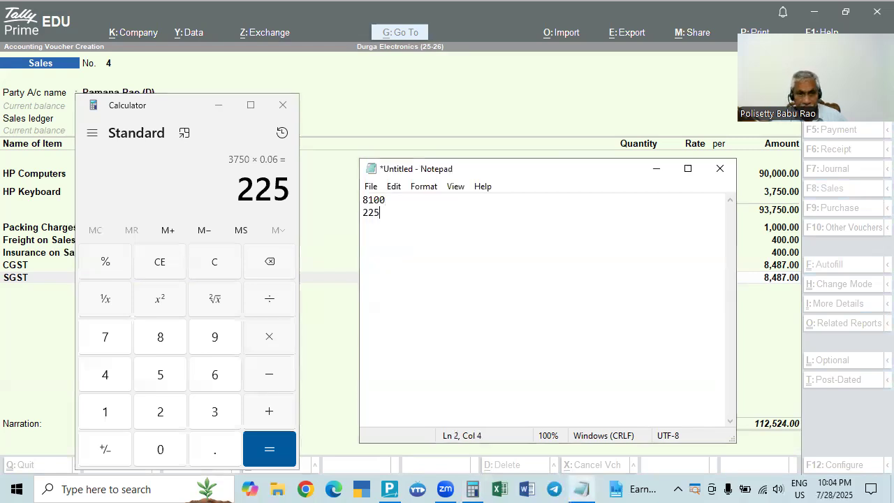
Compute 9% of 1800 in Calculator for the combined packing, freight and insurance charges, and repeat the calculation
left_click(275, 187)
key("Escape")
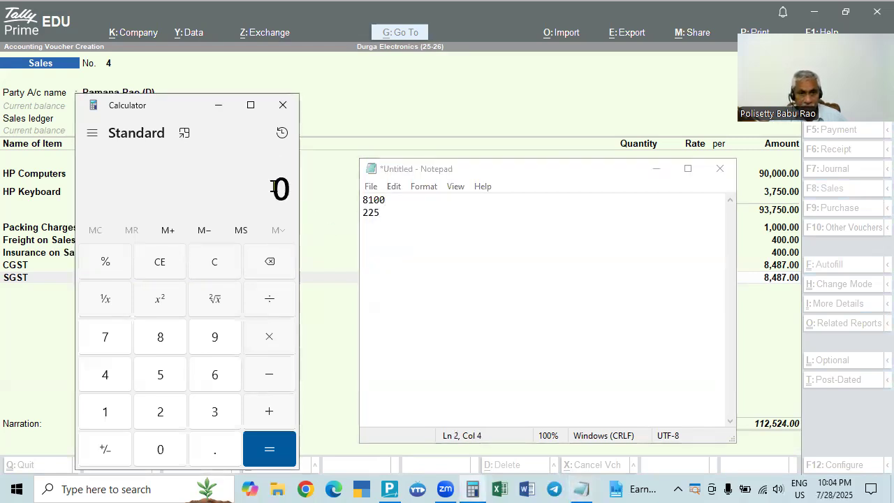
type("1800")
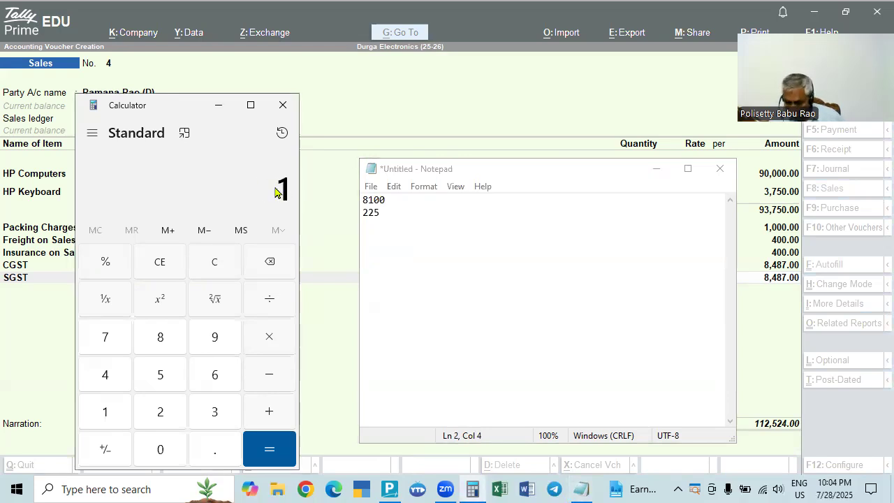
key("asterisk")
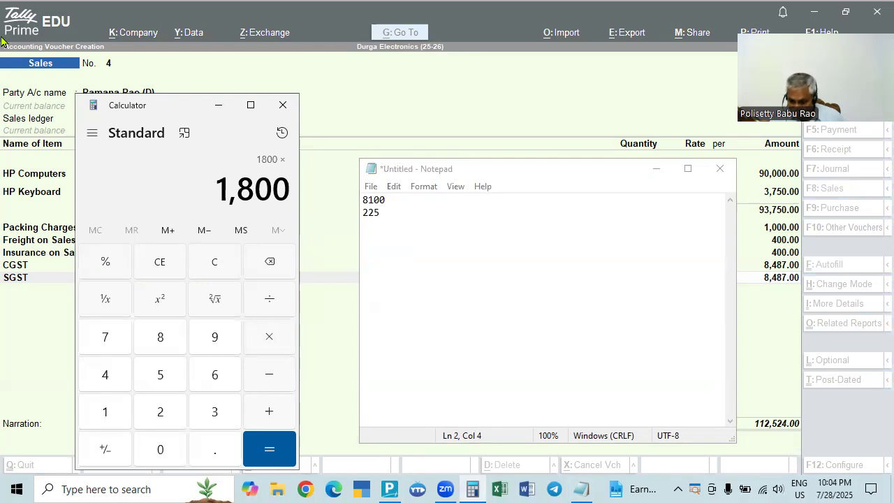
type("9")
key("percent")
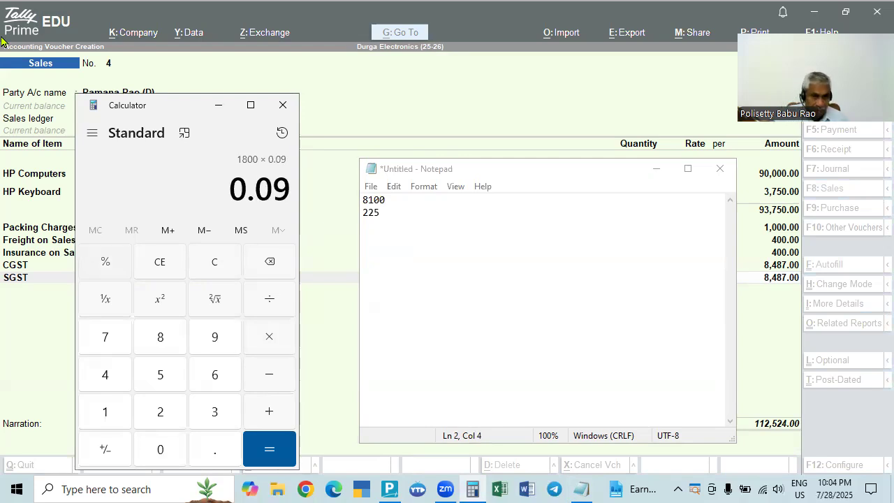
key("Return")
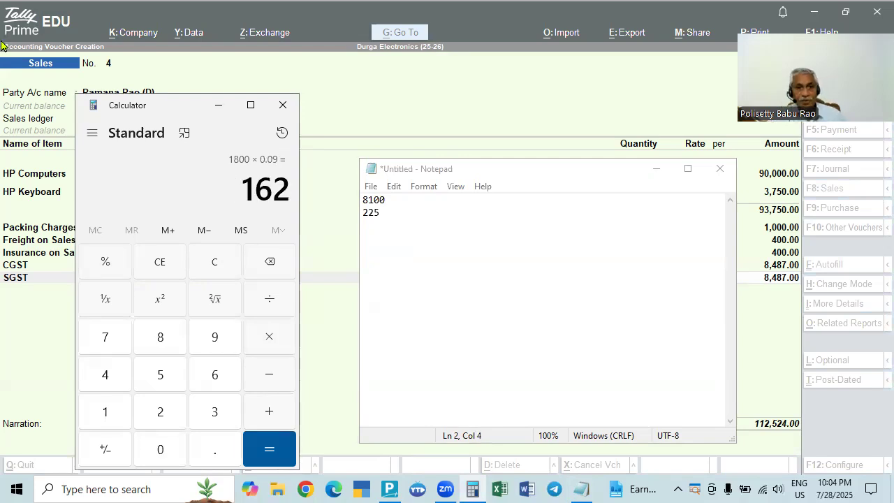
key("Escape")
type("1,800")
key("asterisk")
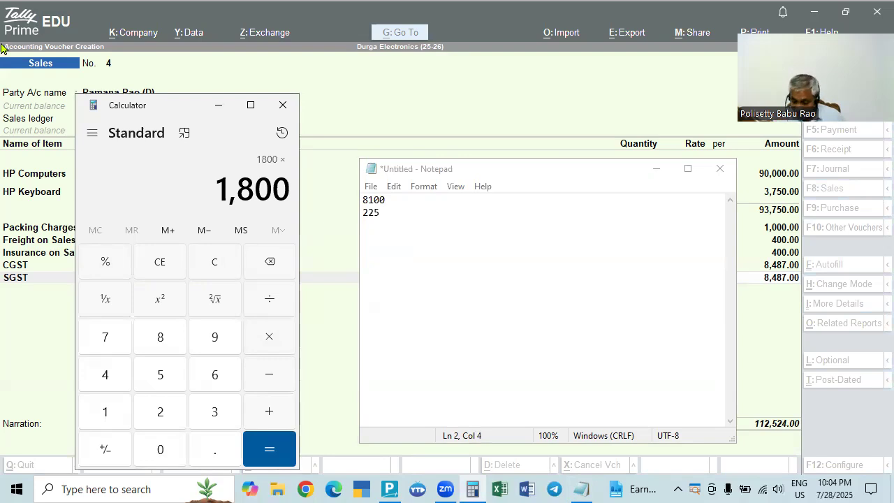
type("9")
key("percent")
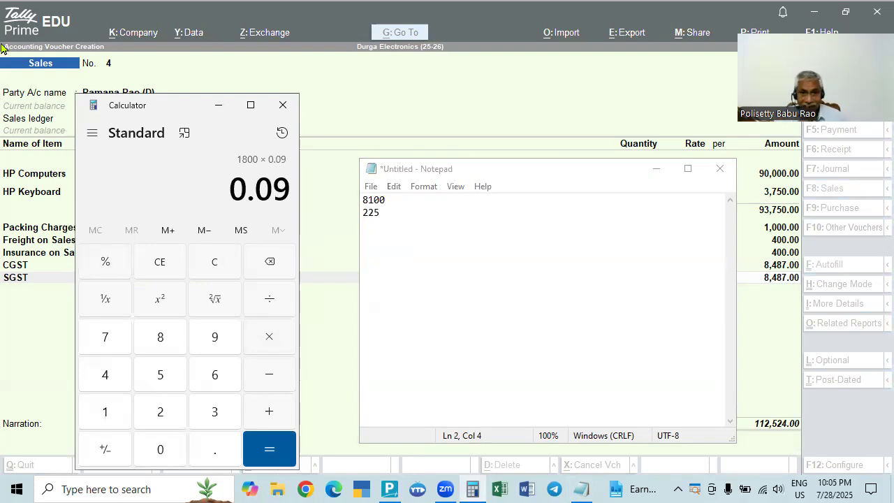
key("Return")
Add 162, 225 and 8100 in Calculator to check the invoice's CGST and SGST amounts
key("Escape")
type("162")
key("plus")
type("225")
key("plus")
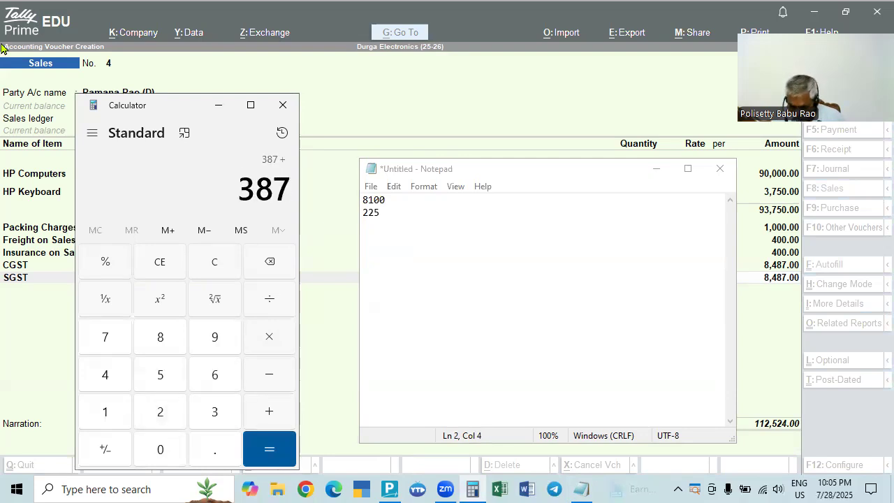
type("7")
key("BackSpace")
type("811")
key("BackSpace")
type("00")
key("Return")
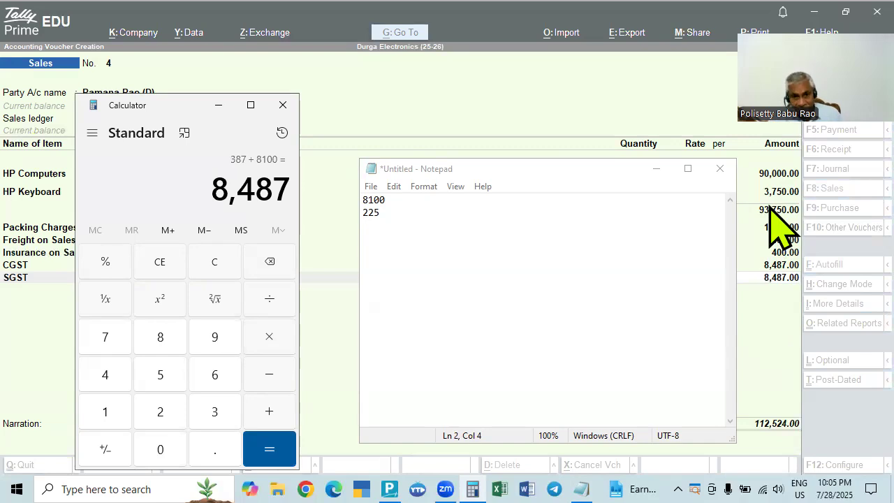
Discard the unsaved Notepad notes and close Calculator to return to the sales invoice
left_click(719, 169)
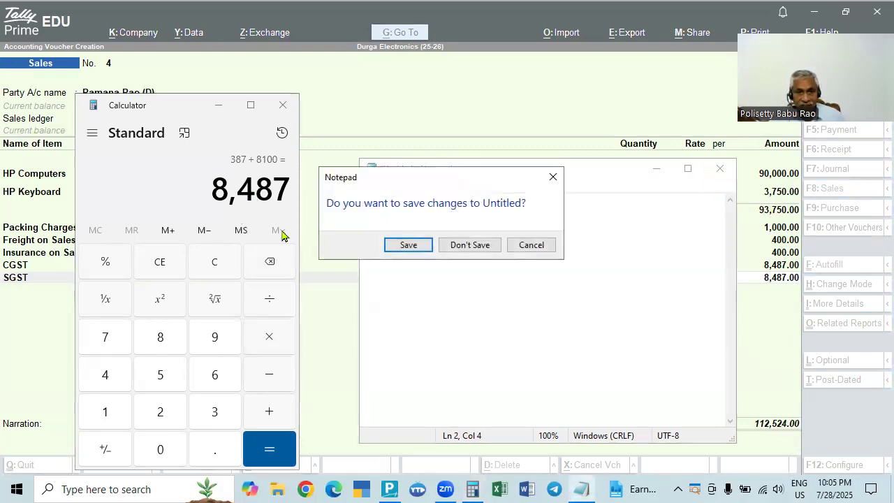
left_click(465, 246)
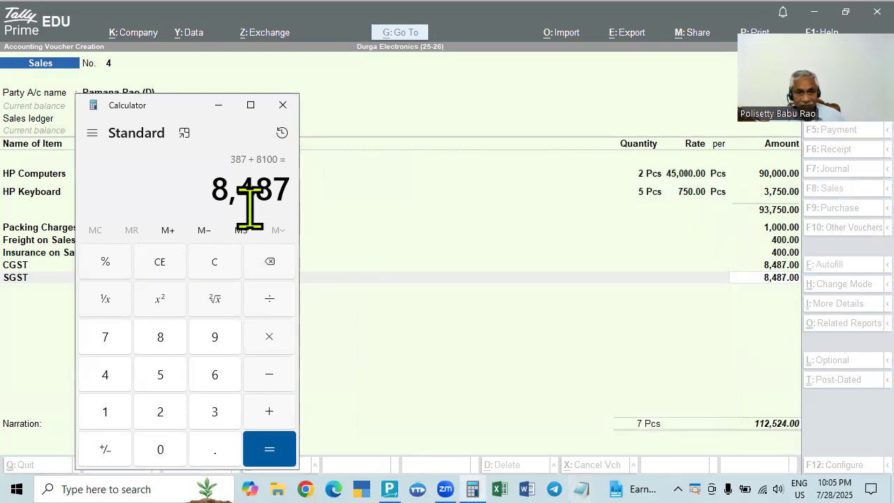
left_click(283, 104)
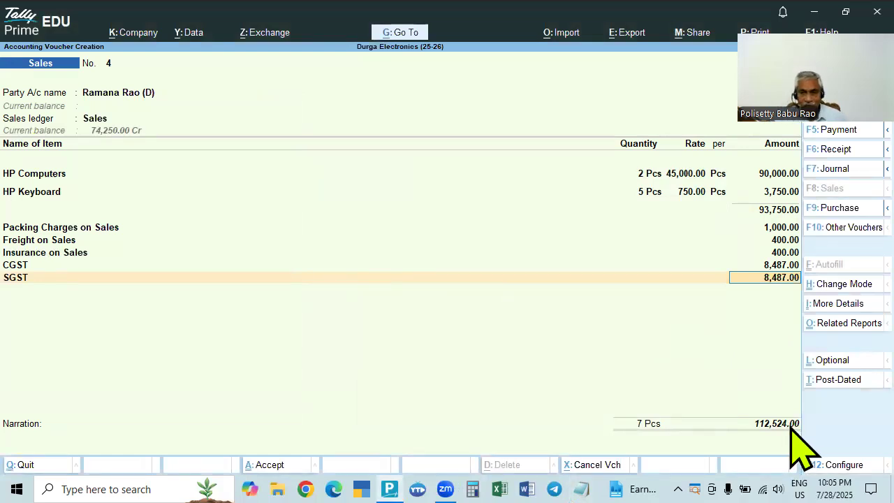
Add the Round Off ledger below SGST in sales invoice 4
key("Return")
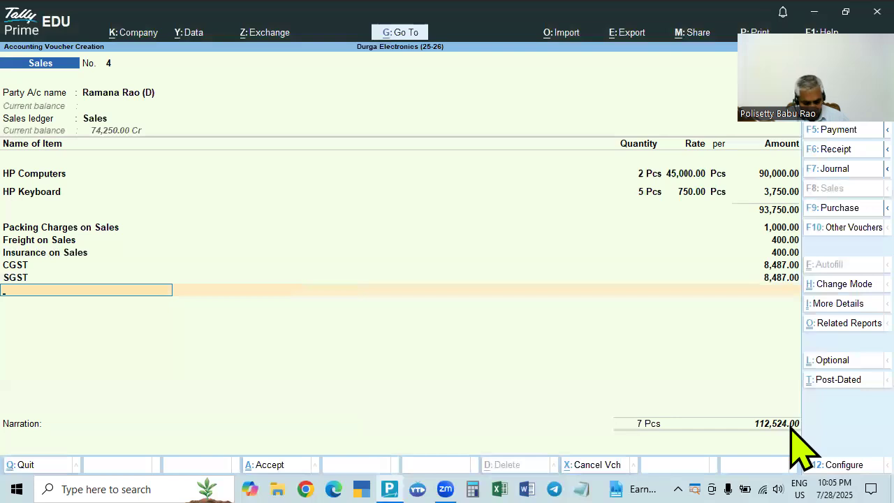
type("R")
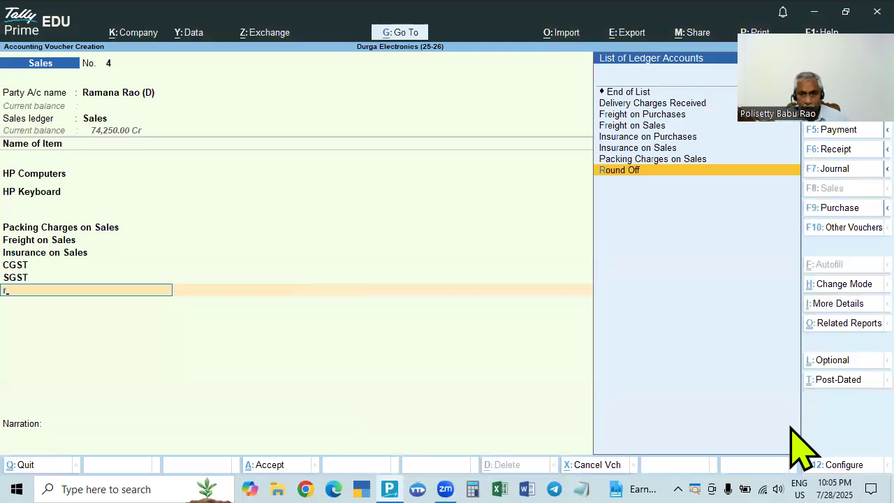
key("Return")
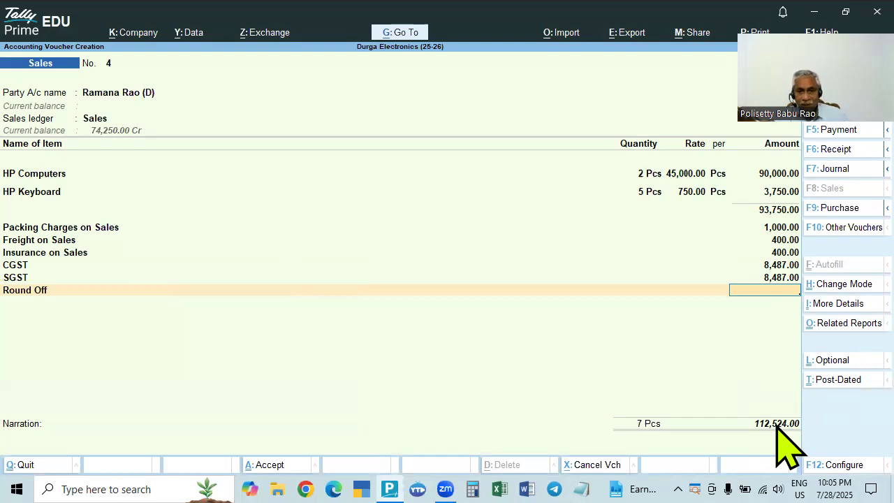
key("Return")
Accept the bill-wise details with New Ref 4 for the full invoice amount and save sales invoice 4
key("Return")
key("Return")
key("Return")
key("Return")
key("Return")
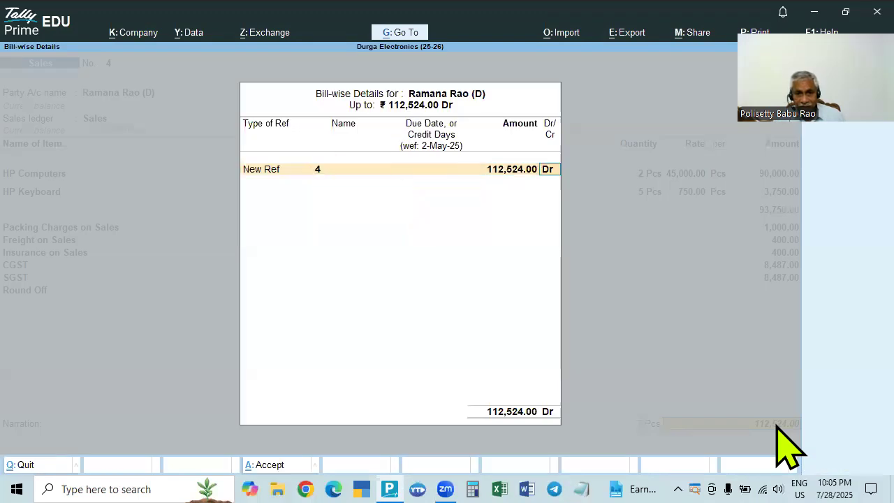
key("Return")
key("Return")
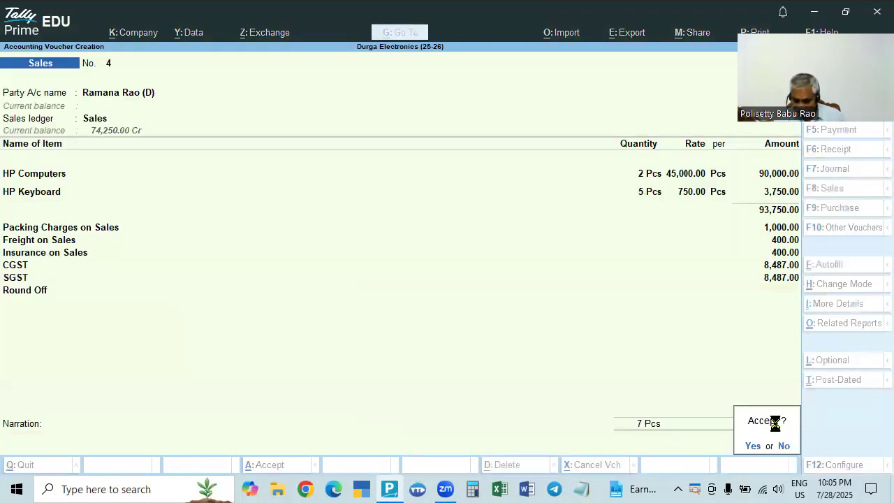
key("Return")
Review the saved sales invoice 4 and leave voucher entry for the Gateway of Tally
key("Page_Up")
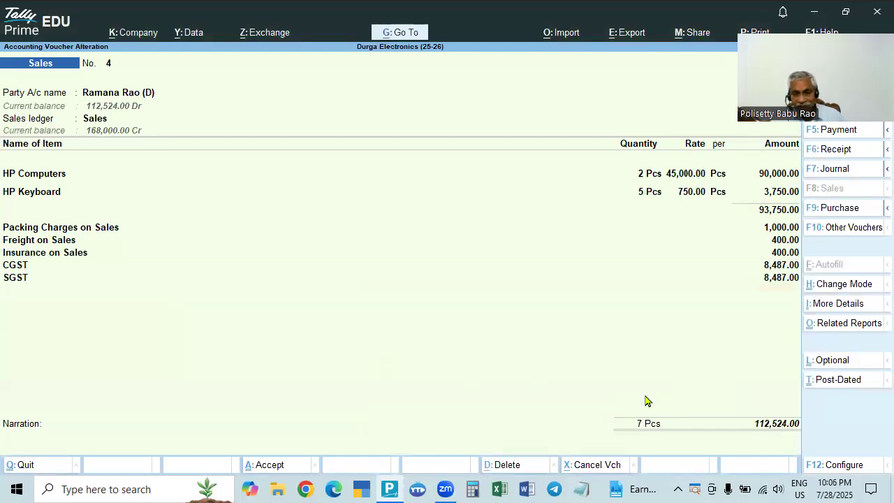
key("Escape")
key("Return")
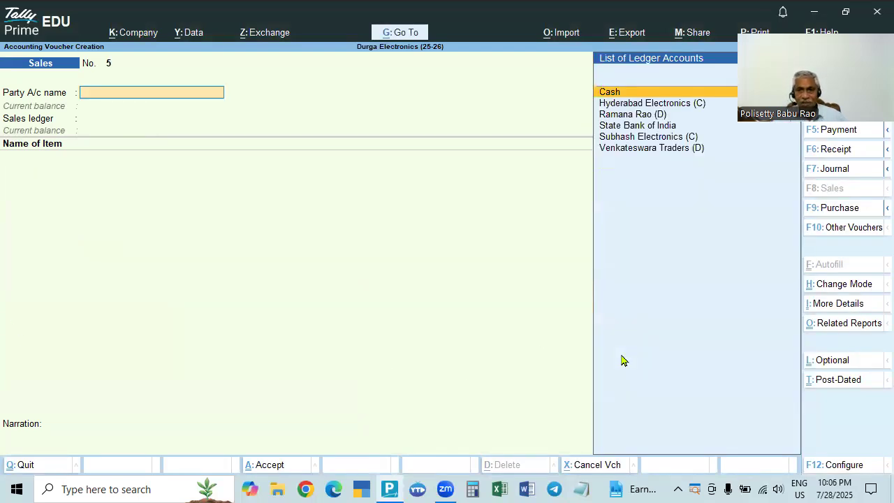
key("Escape")
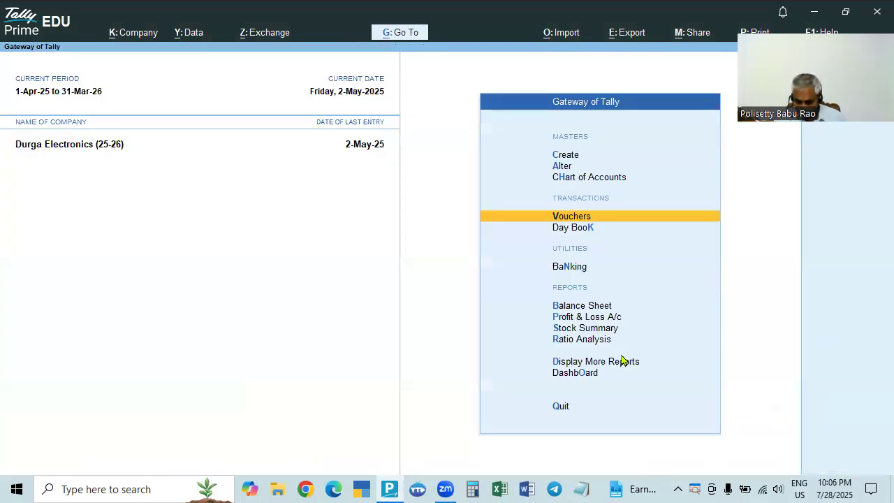
Display the Day Book for the period 1-Apr-25 to 2-May-25
key("Down")
key("Return")
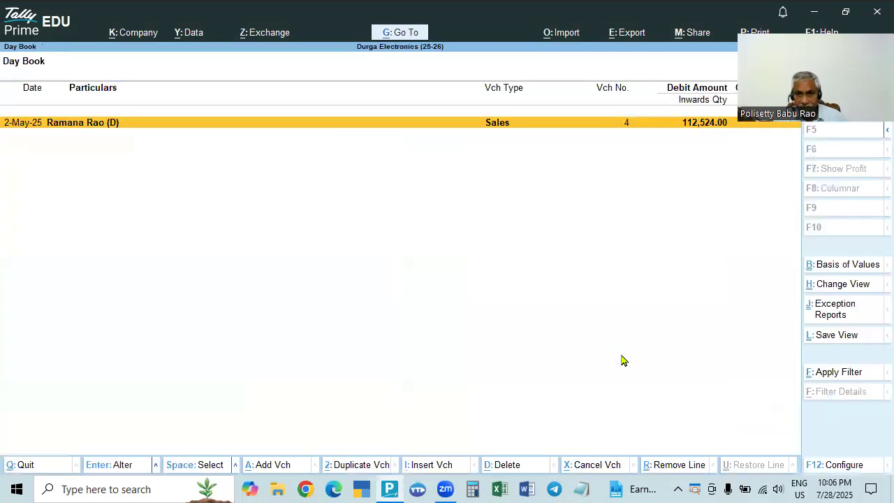
key("F2")
key("space")
key("Return")
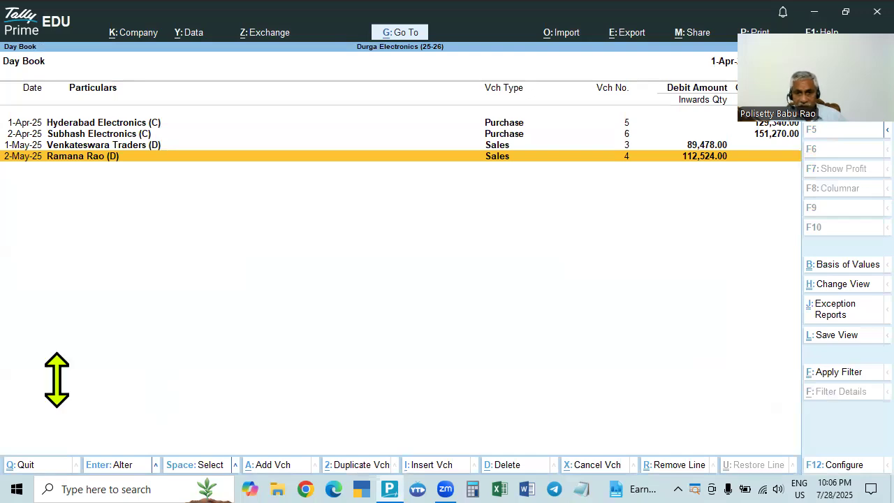
Open Venkateswara Traders sales invoice 3 and examine the GST details of its Packing Charges on Sales ledger
left_click(705, 145)
left_click(705, 145)
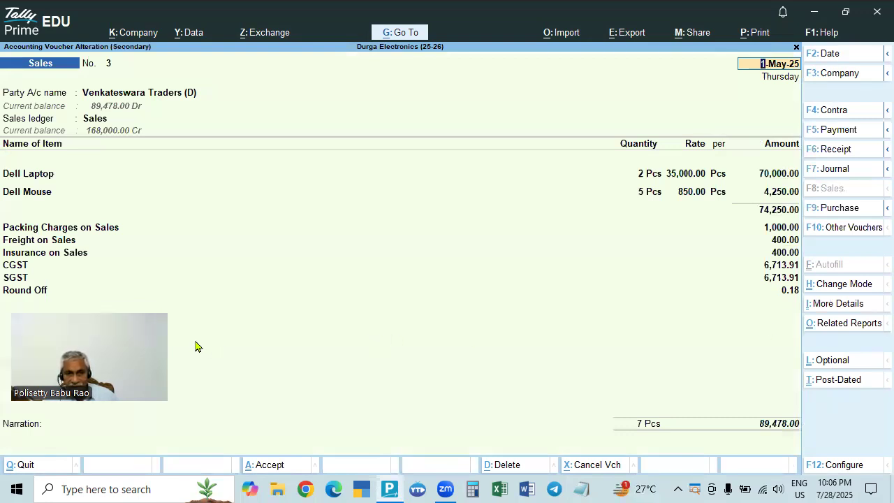
left_click(97, 227, "ctrl")
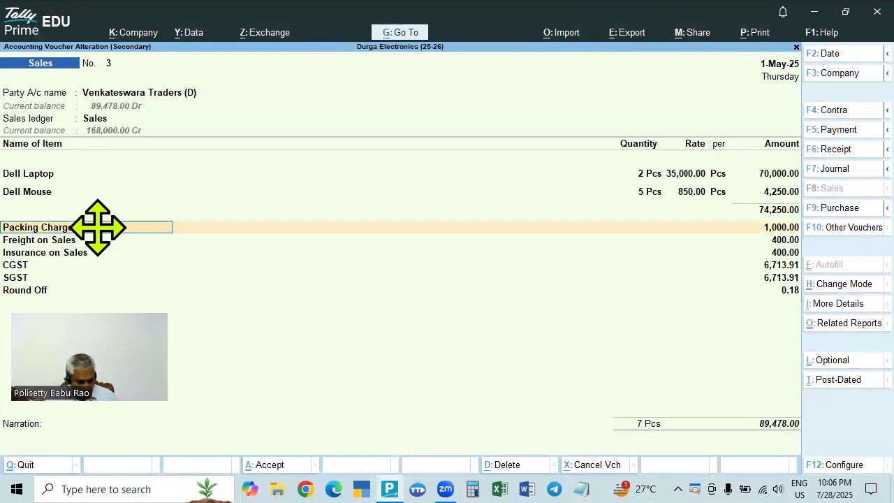
key("ctrl+Return")
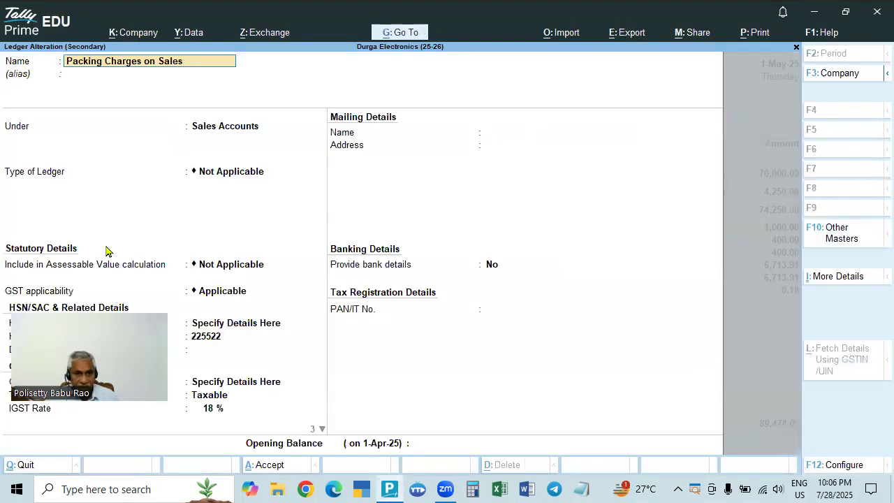
key("BackSpace")
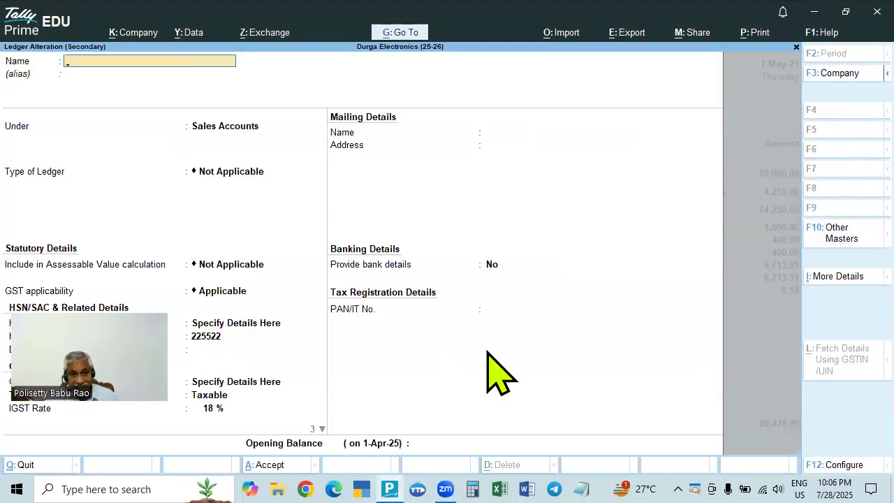
key("Escape")
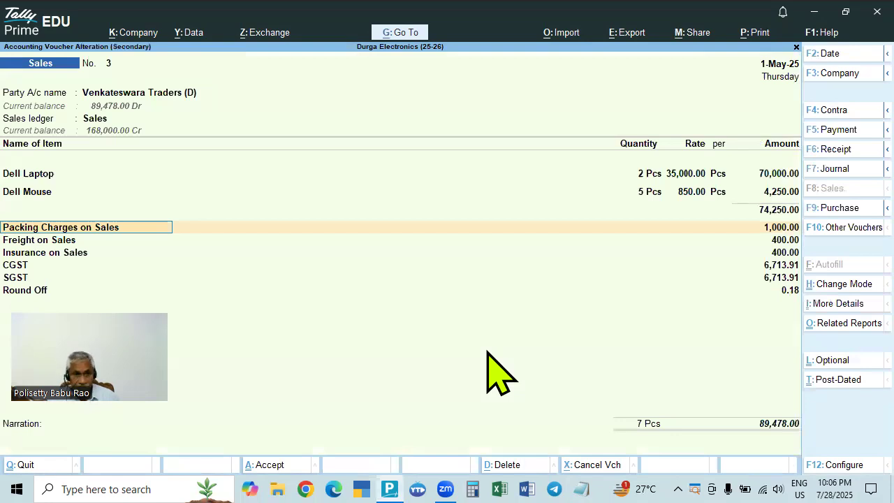
Examine the GST details of the Freight on Sales ledger and quit sales invoice 3 without saving
left_click(37, 240)
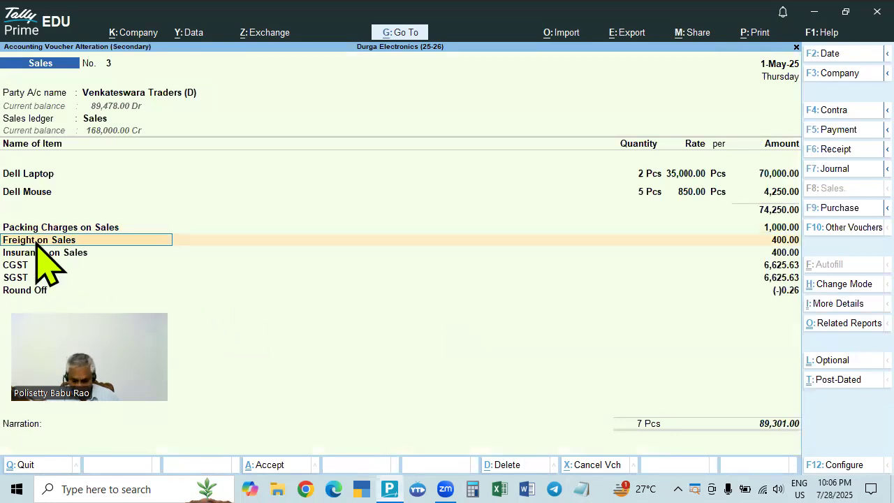
key("ctrl+Return")
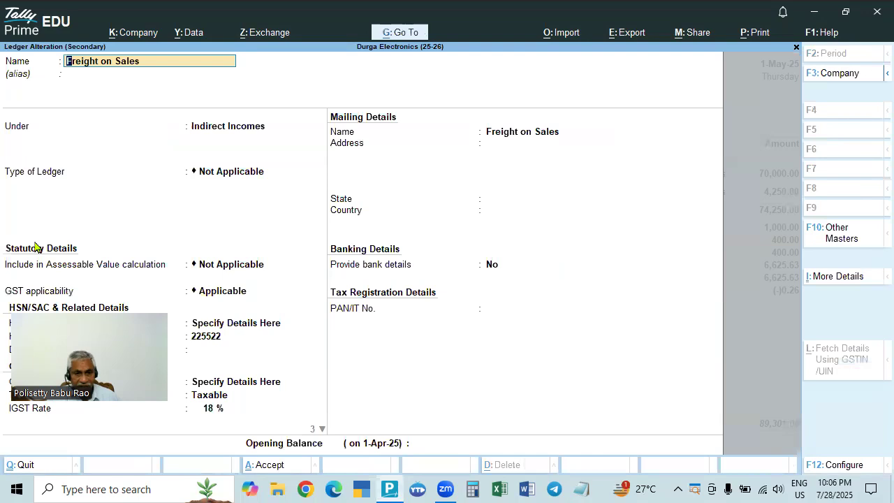
key("Escape")
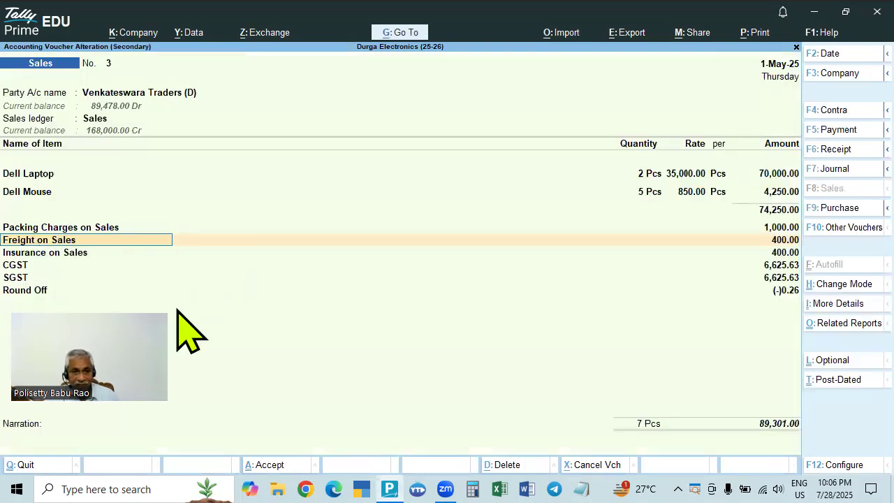
key("Escape")
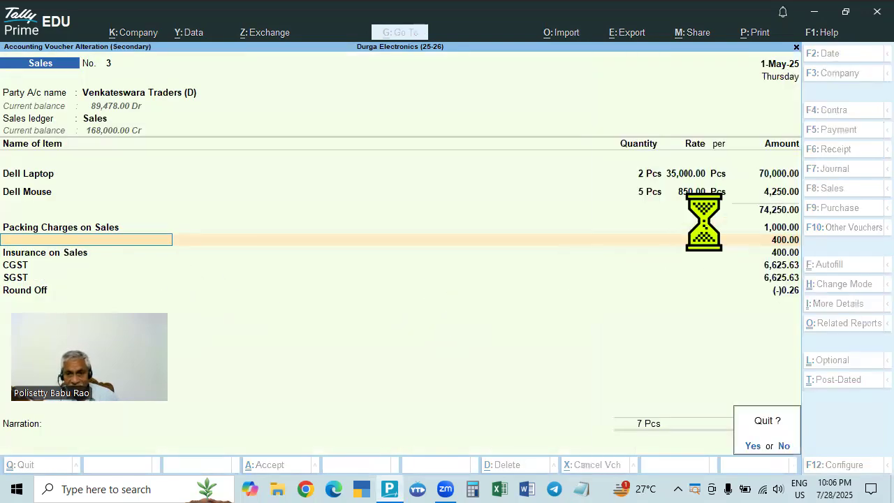
key("y")
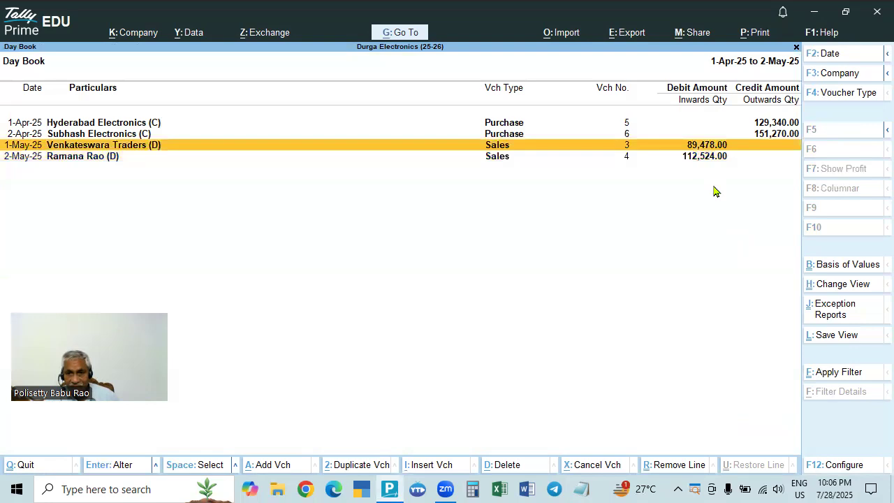
Recheck the tax amounts in sales invoice 3, and open sales invoice 4 from the Day Book
double_click(707, 148)
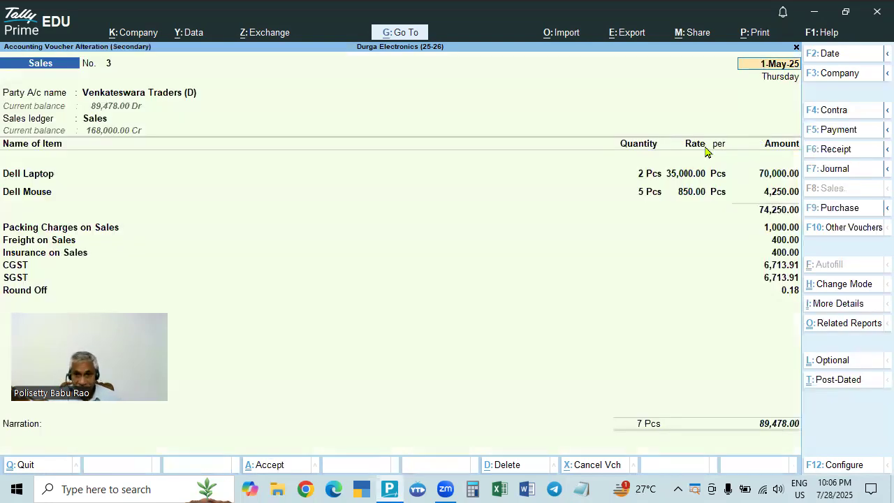
key("Escape")
key("Down")
key("Return")
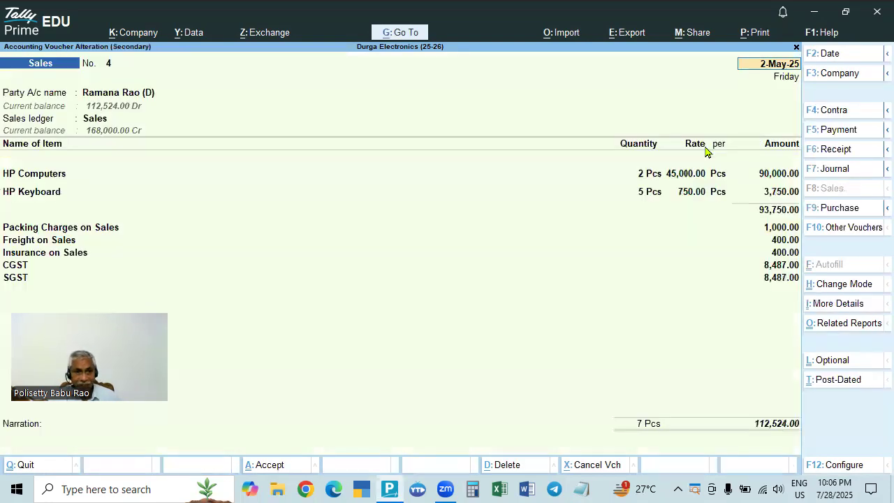
Examine the Packing Charges on Sales ledger from sales invoice 4 and quit the invoice without saving
left_click(93, 227)
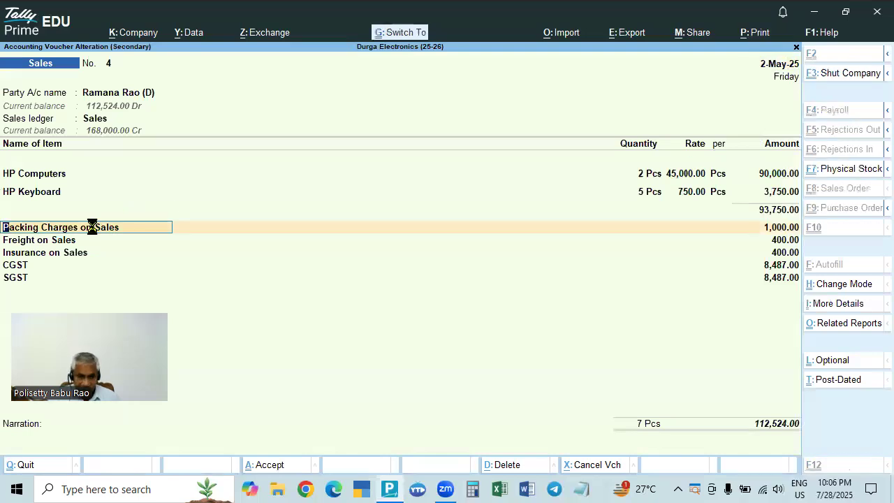
key("ctrl+Return")
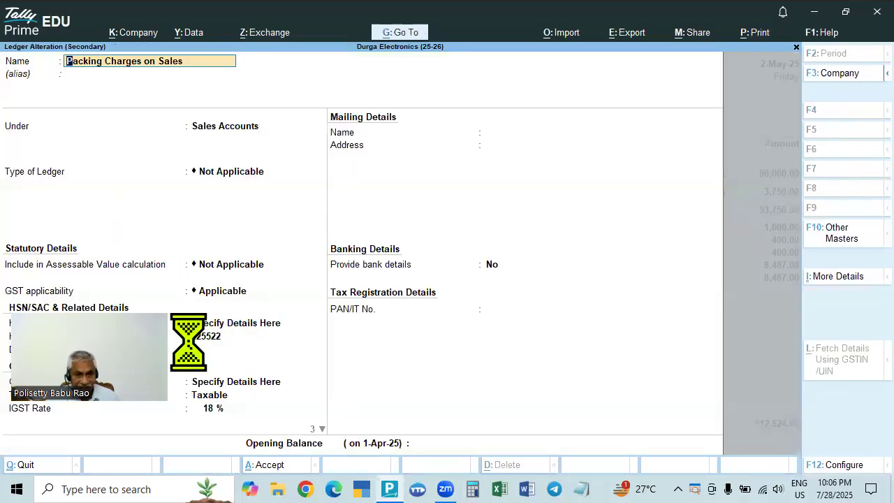
key("Escape")
key("Escape")
key("Escape")
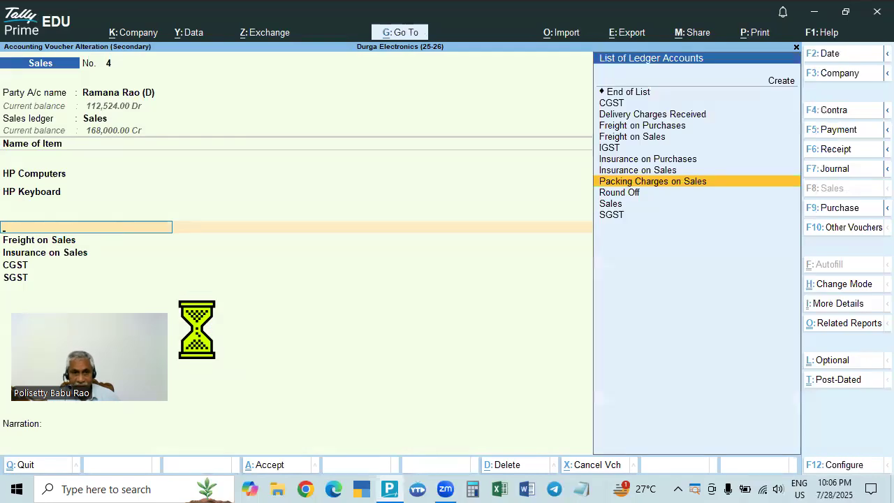
key("Escape")
key("Escape")
key("y")
Reopen sales invoice 3, check its Packing Charges on Sales ledger again and quit the invoice without saving
key("Up")
key("Return")
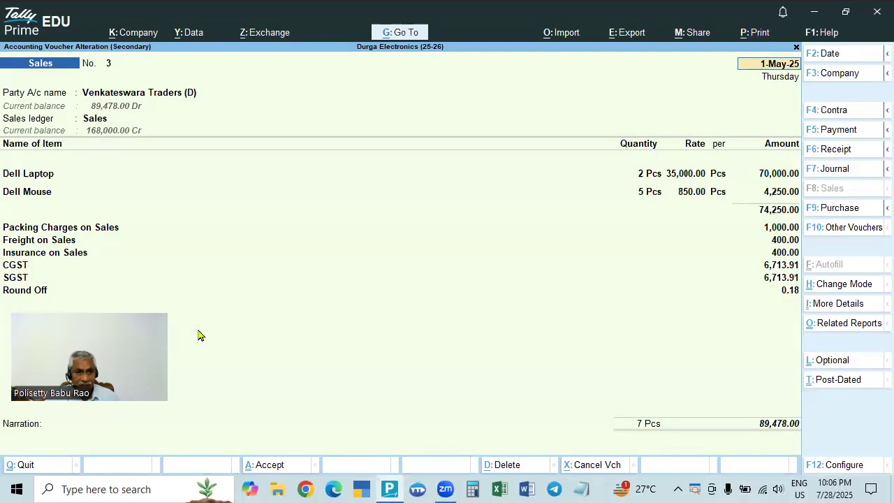
left_click(96, 234)
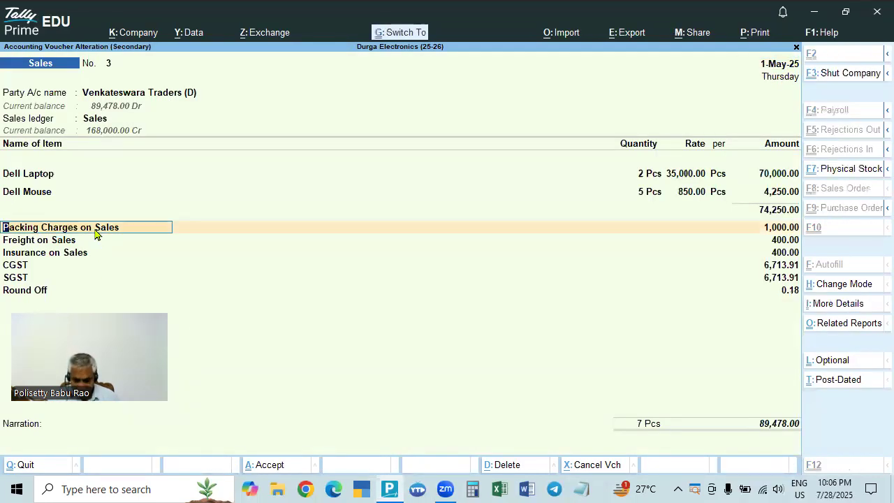
key("ctrl+Return")
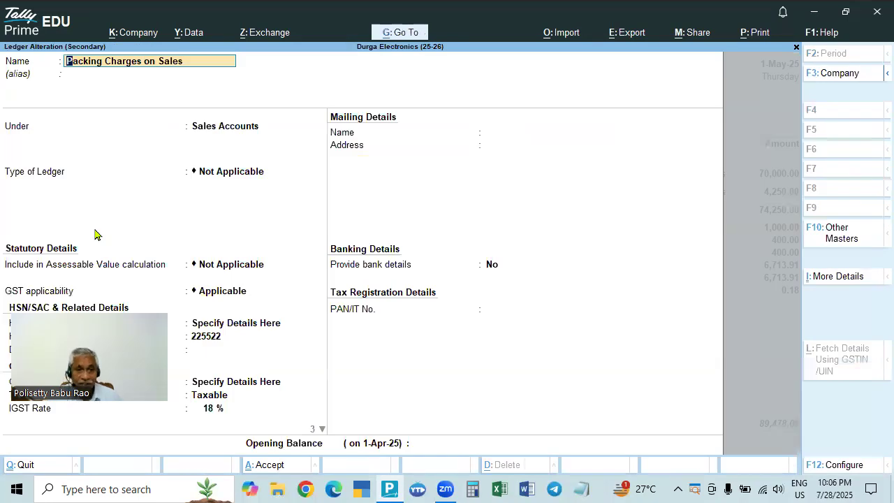
key("BackSpace")
key("Escape")
key("y")
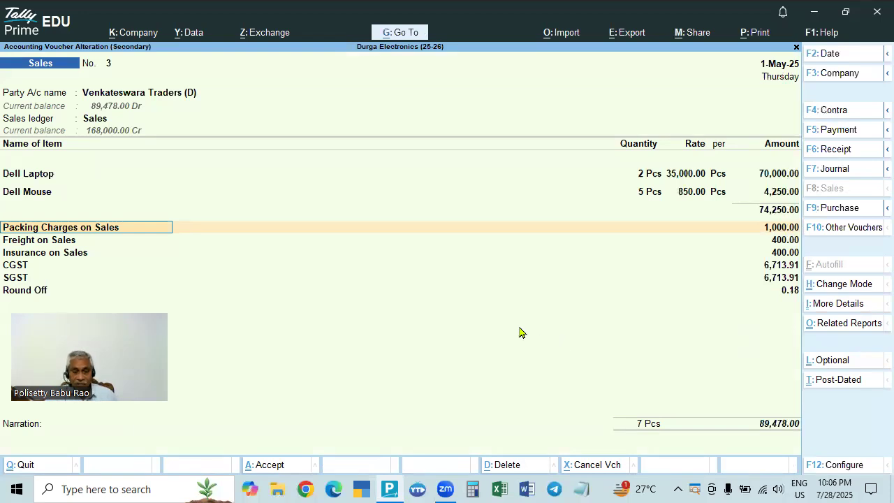
key("BackSpace")
key("Escape")
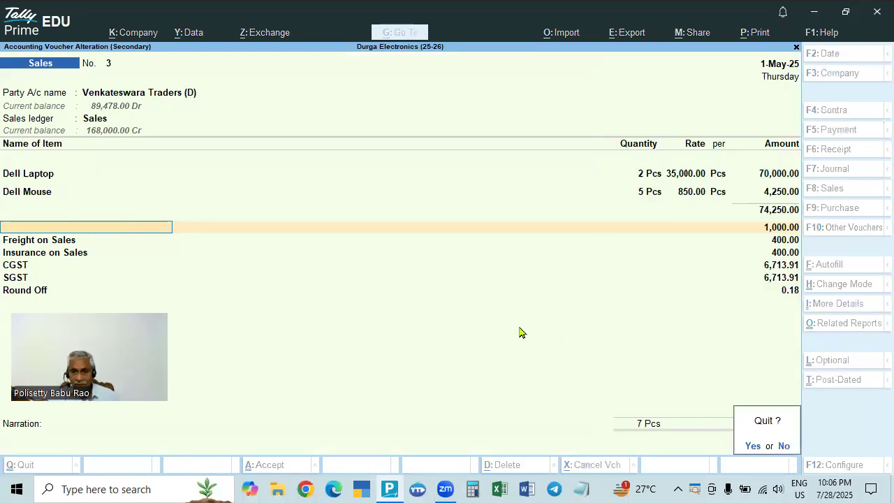
key("y")
Open sales invoice 3 from the Day Book, accept it as it stands and reopen it
key("Return")
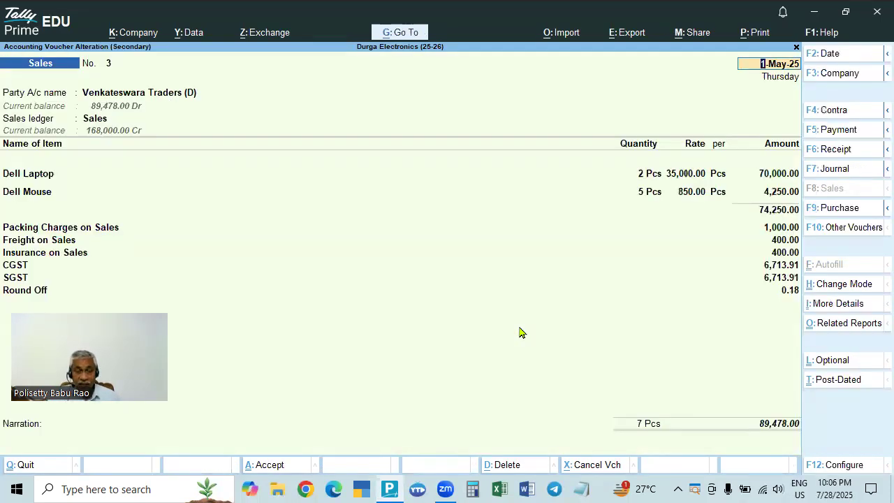
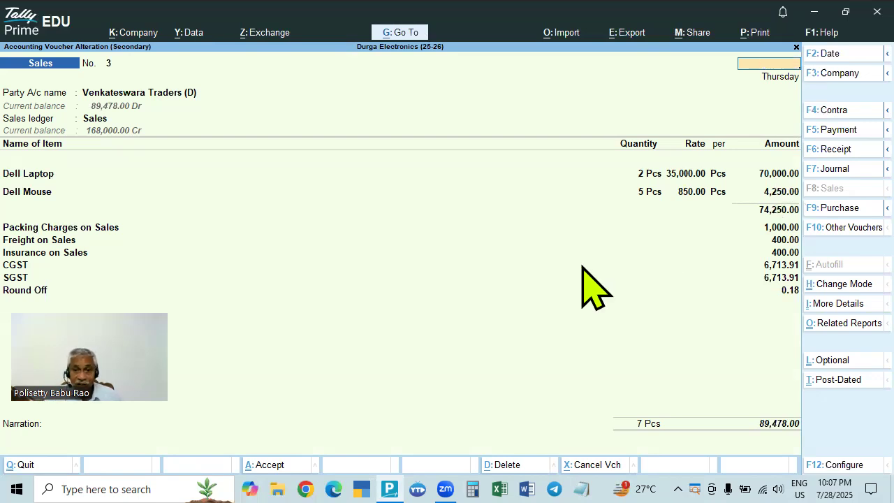
key("ctrl+a")
key("Return")
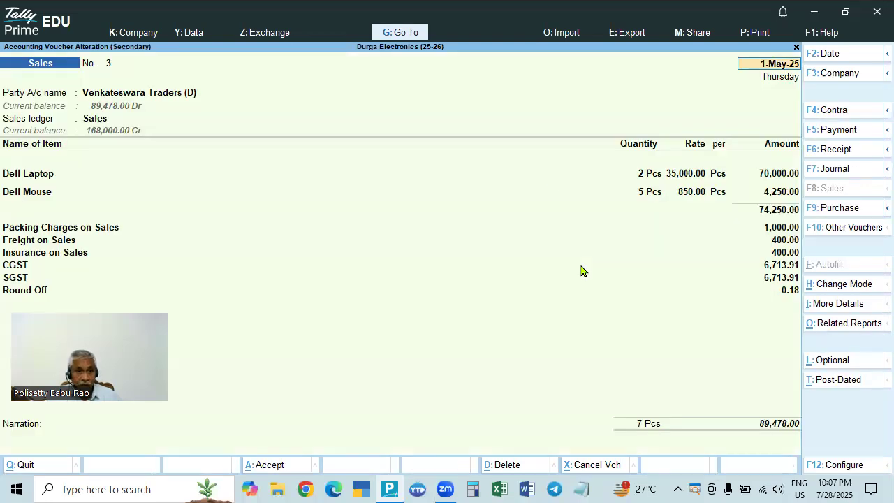
Inspect the statutory settings of the Packing Charges on Sales ledger from sales invoice 3 and close the ledger
left_click(78, 229)
key("ctrl+Return")
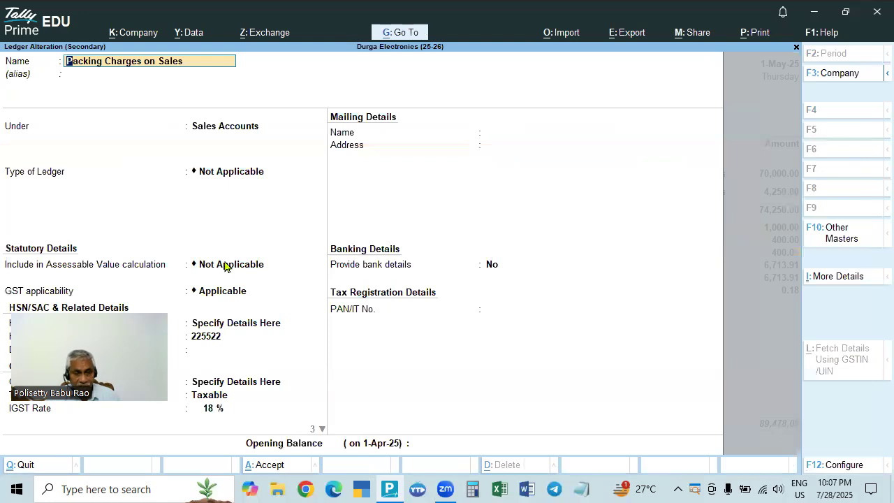
key("BackSpace")
key("Escape")
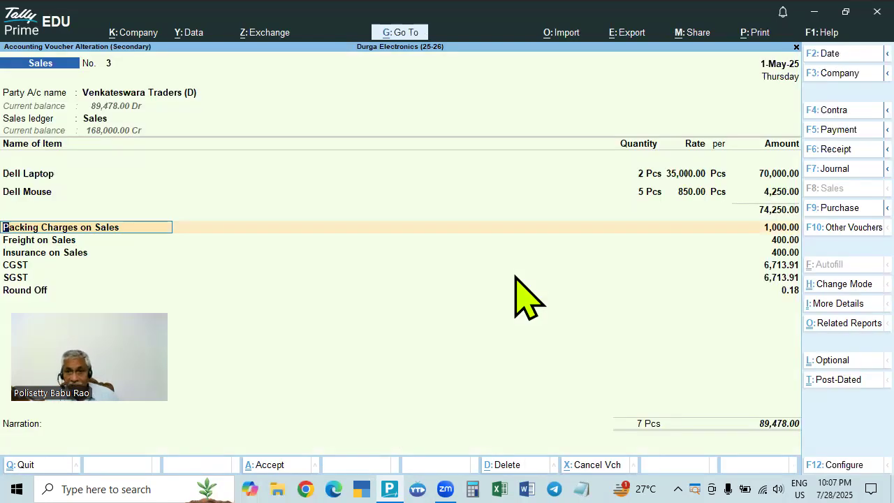
Leave sales invoice 3 and open sales invoice 4 dated 2-May-25 from the Day Book
key("Escape")
key("Down")
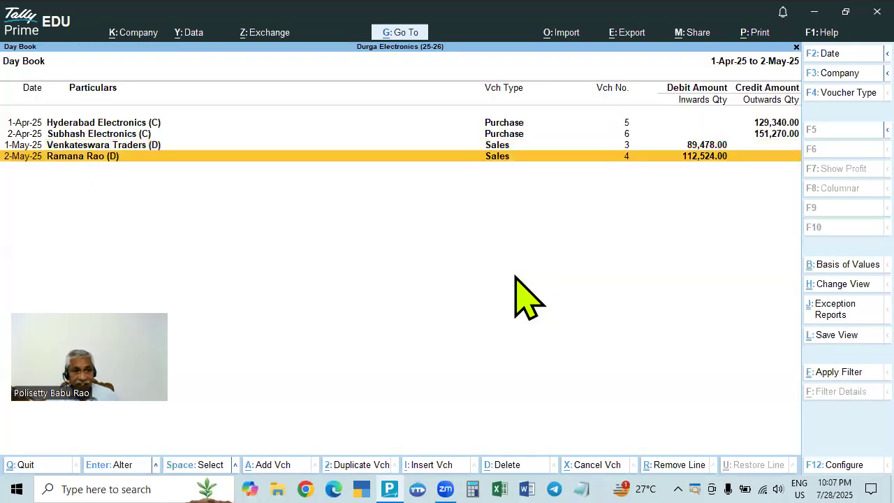
key("Return")
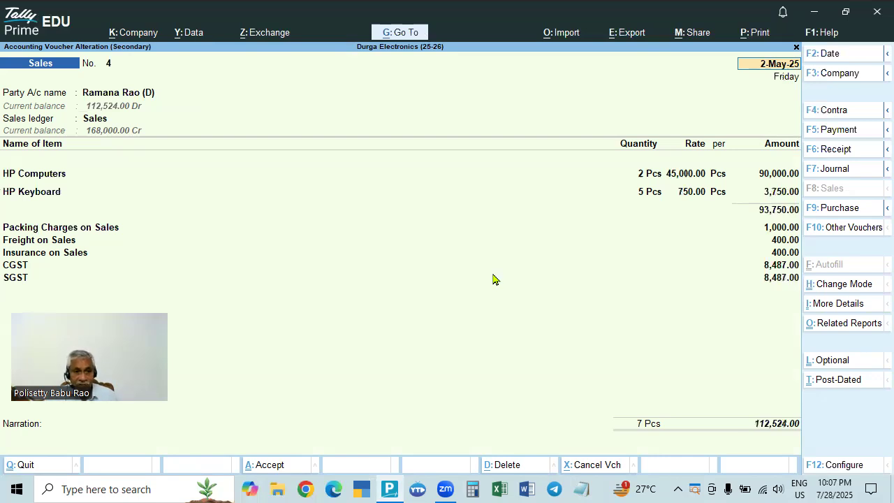
Inspect the HSN/SAC and GST rate details of the Packing Charges on Sales ledger from invoice 4, then close the ledger unsaved
left_click(89, 233)
key("ctrl+Return")
key("Return")
key("Return")
key("Return")
key("Return")
key("Return")
key("Return")
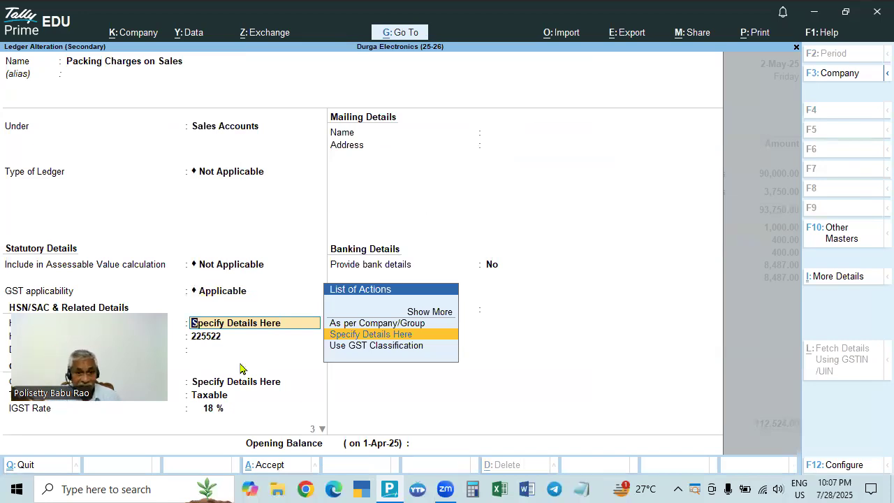
key("Return")
key("Return")
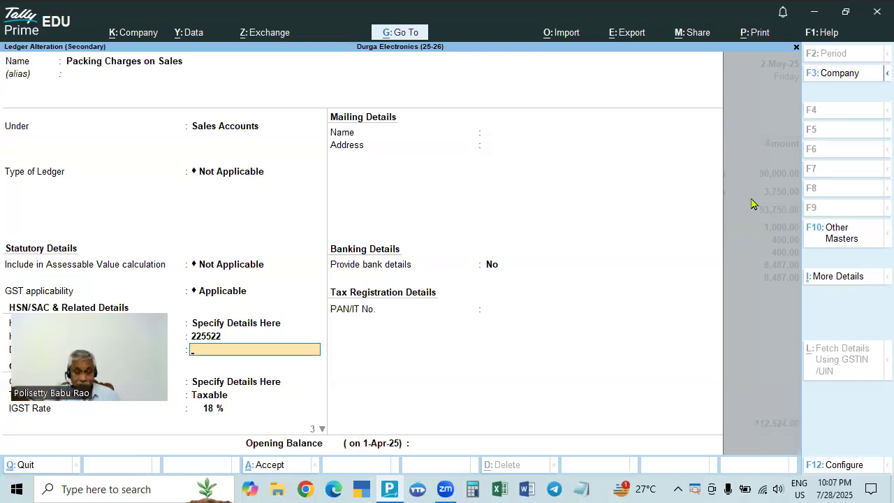
key("Escape")
key("y")
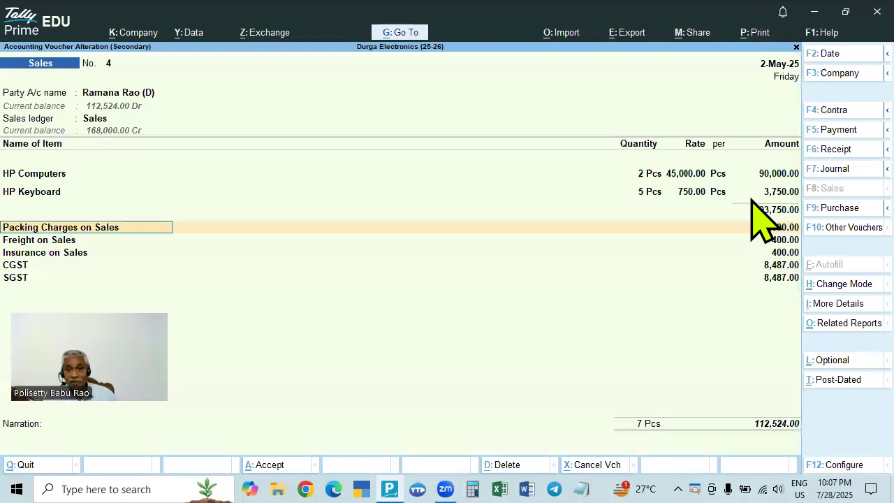
Quit sales invoice 4 without saving and close the Day Book to return to the Gateway of Tally
key("Escape")
key("y")
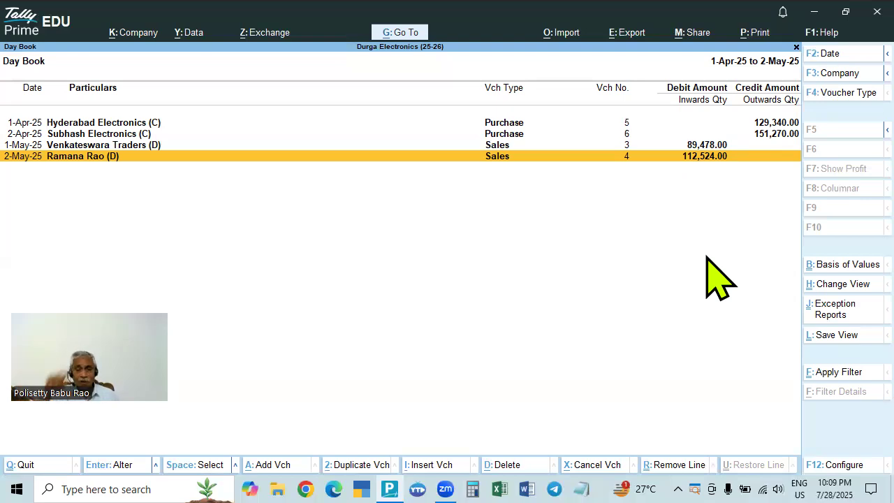
key("Escape")
key("Escape")
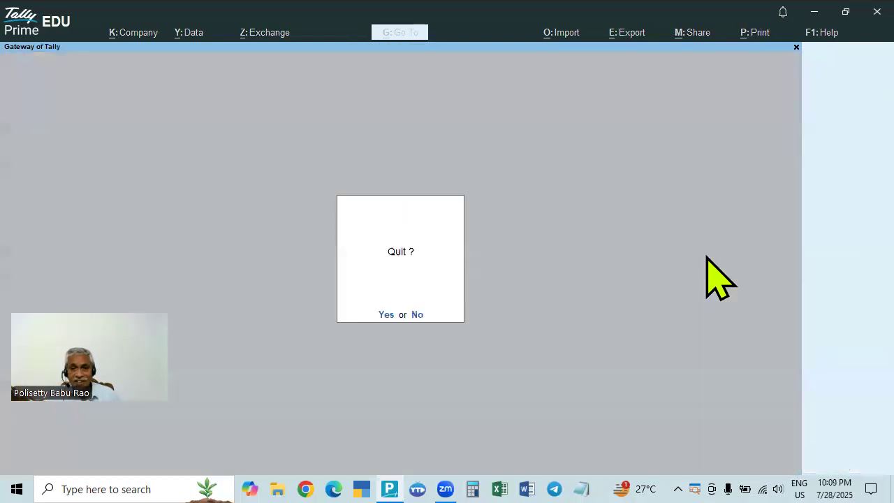
key("Escape")
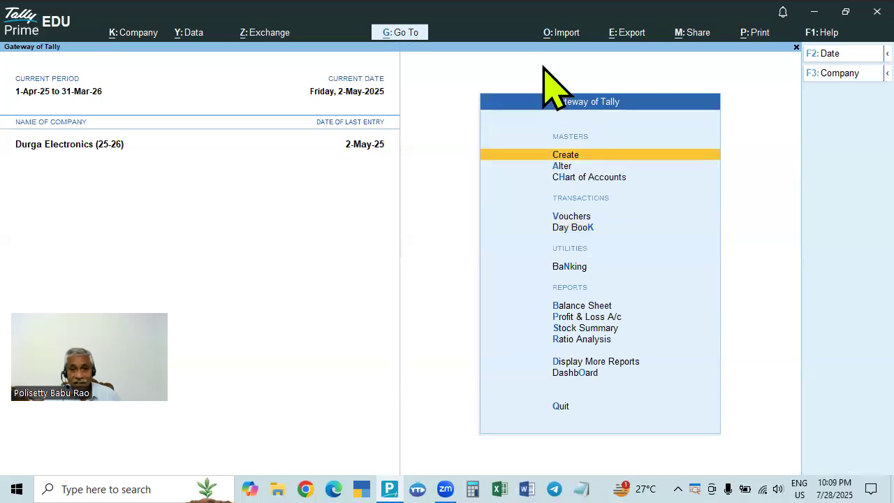